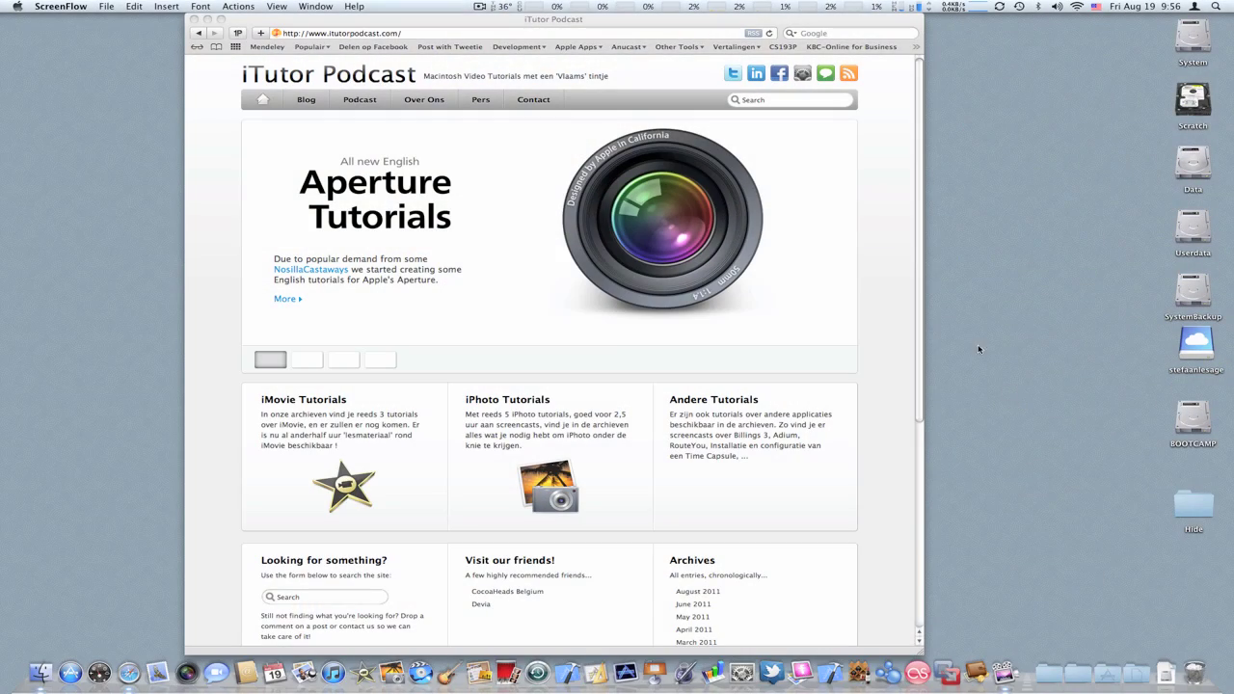
# Minimize Safari, launch Aperture, and keep the current Aperture 3 Library instead of switching
pyautogui.click(208, 19)
pyautogui.click(183, 651)
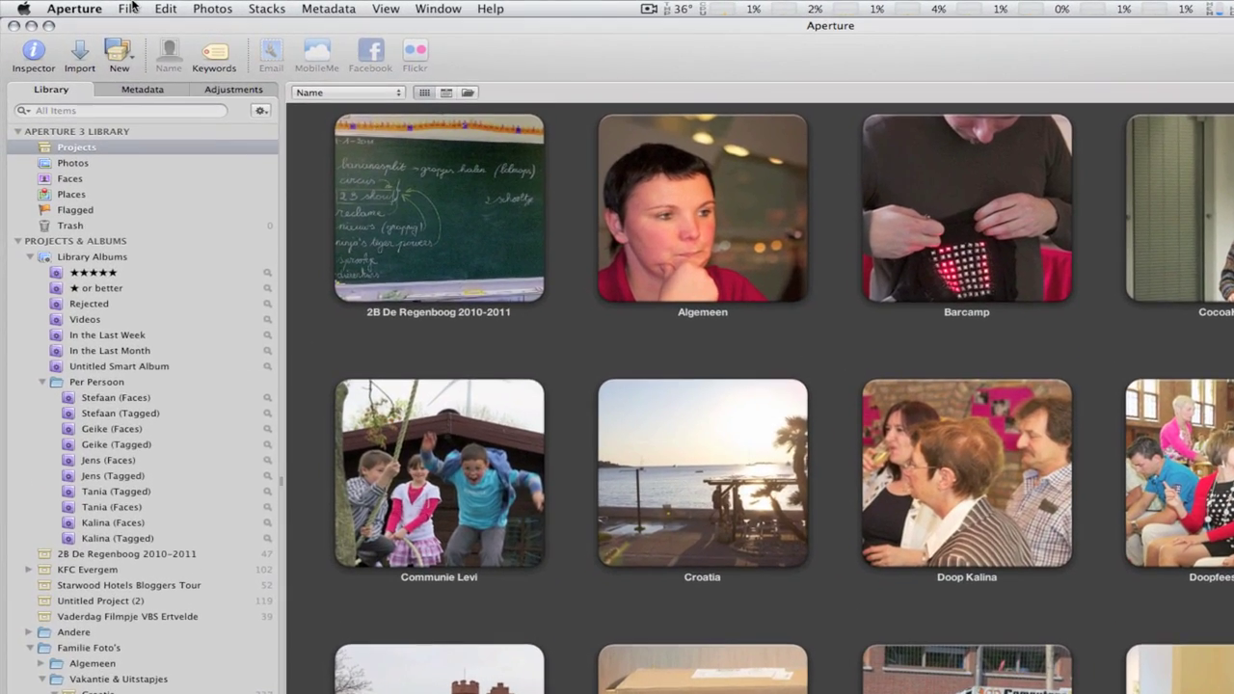
pyautogui.click(132, 8)
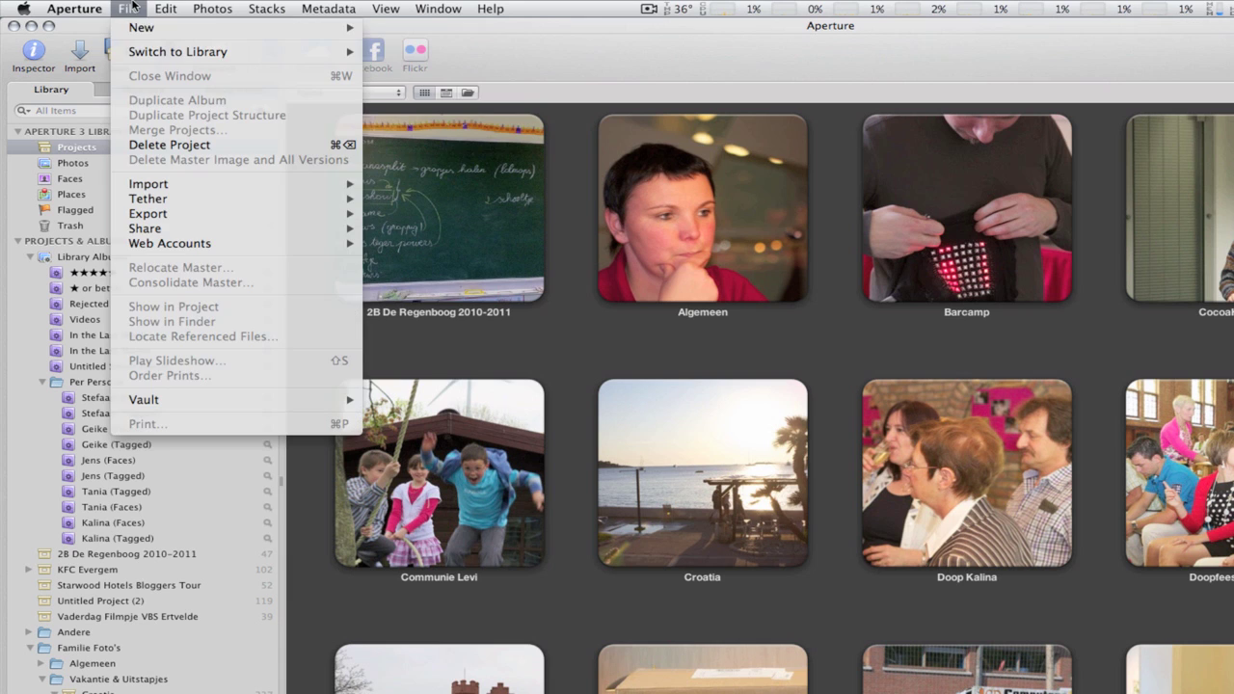
pyautogui.moveTo(141, 56)
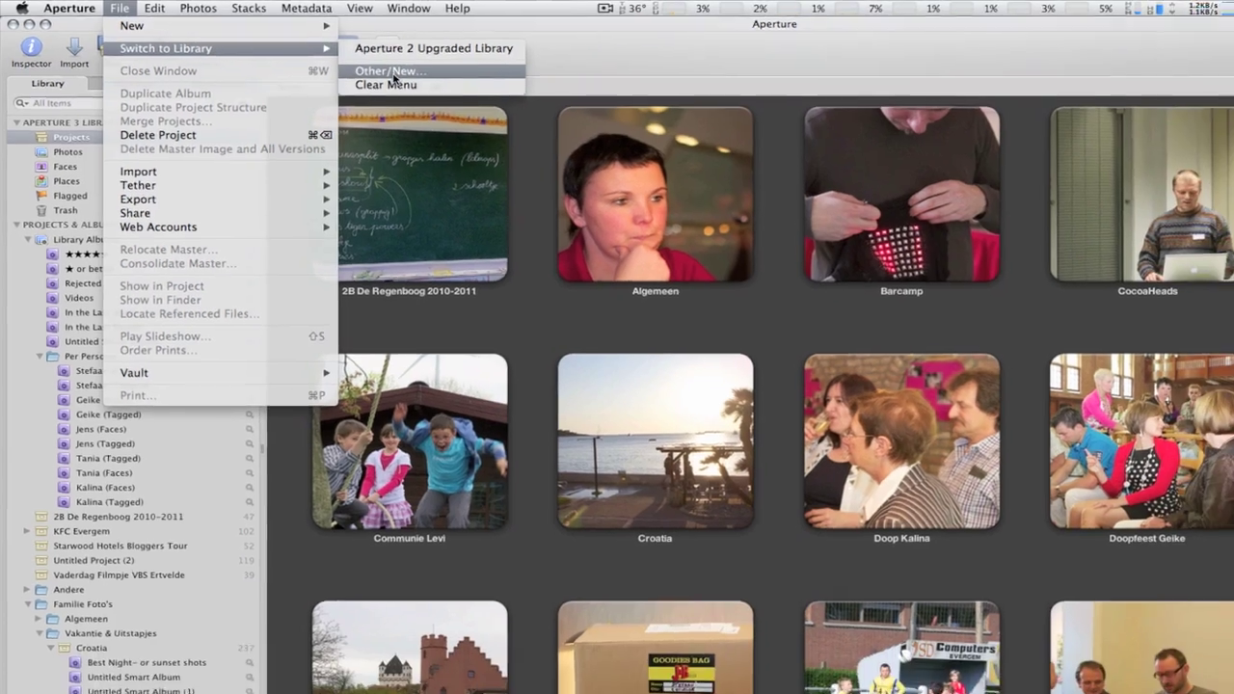
pyautogui.click(420, 79)
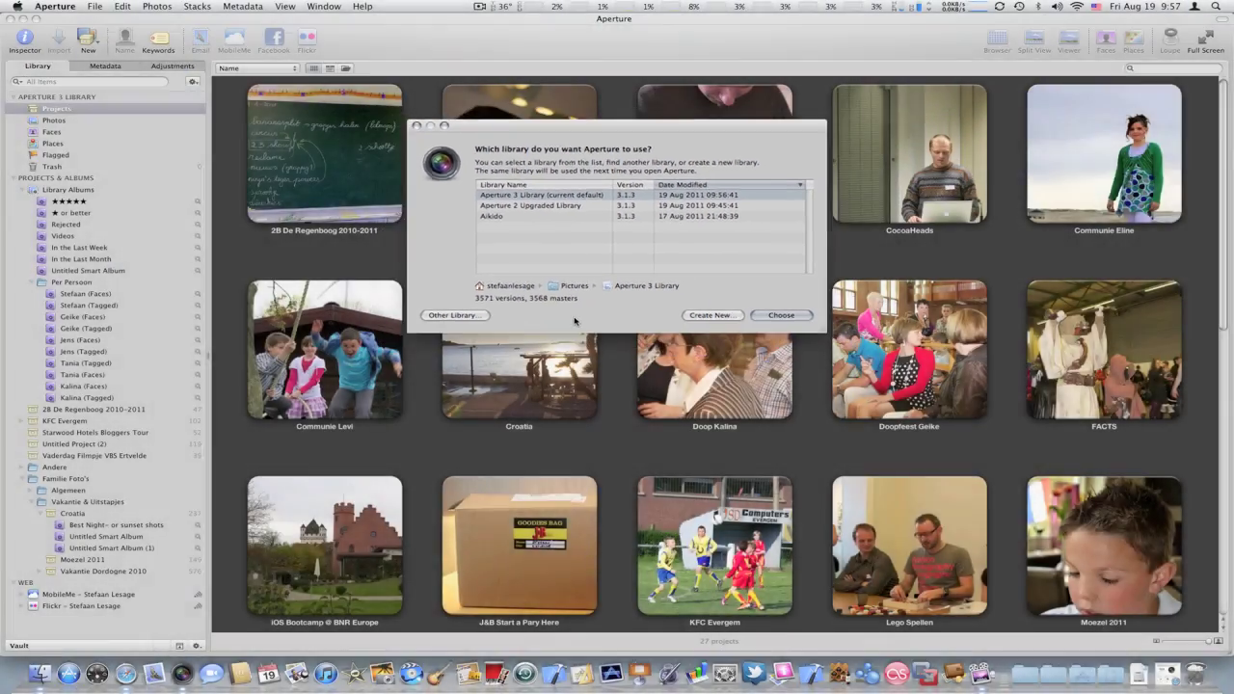
pyautogui.press('Return')
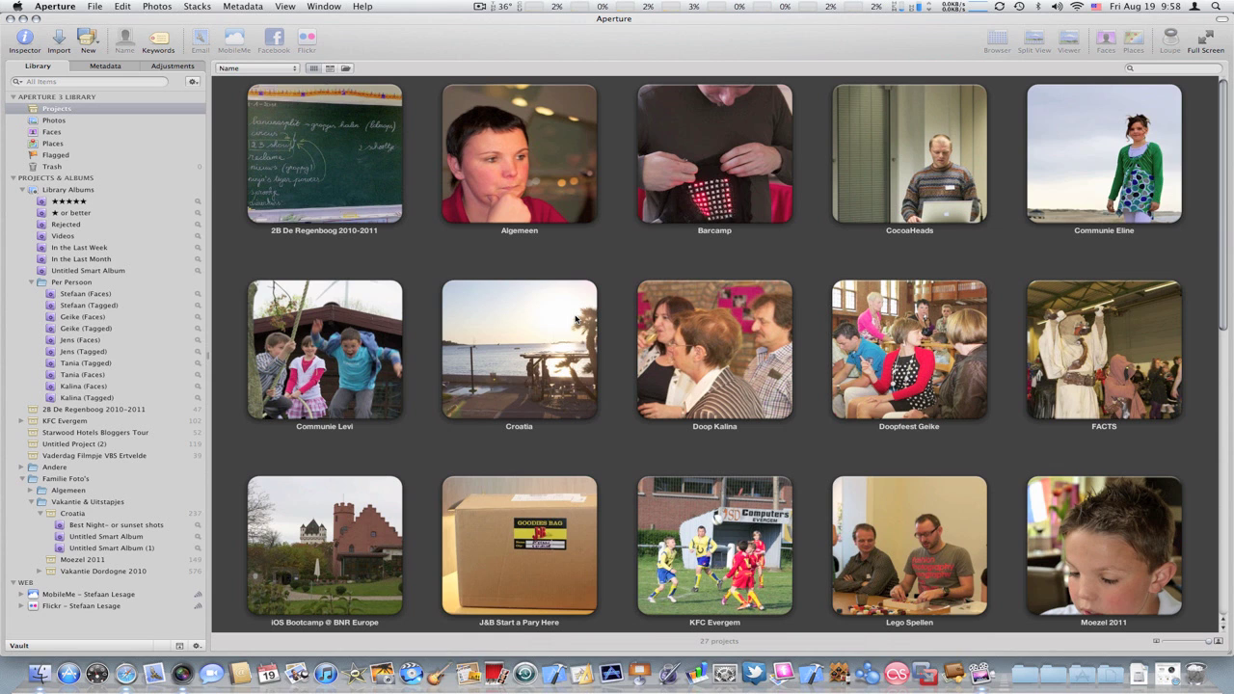
# Open the Aikido library from the Switch to Library list to show its five projects
pyautogui.click(95, 7)
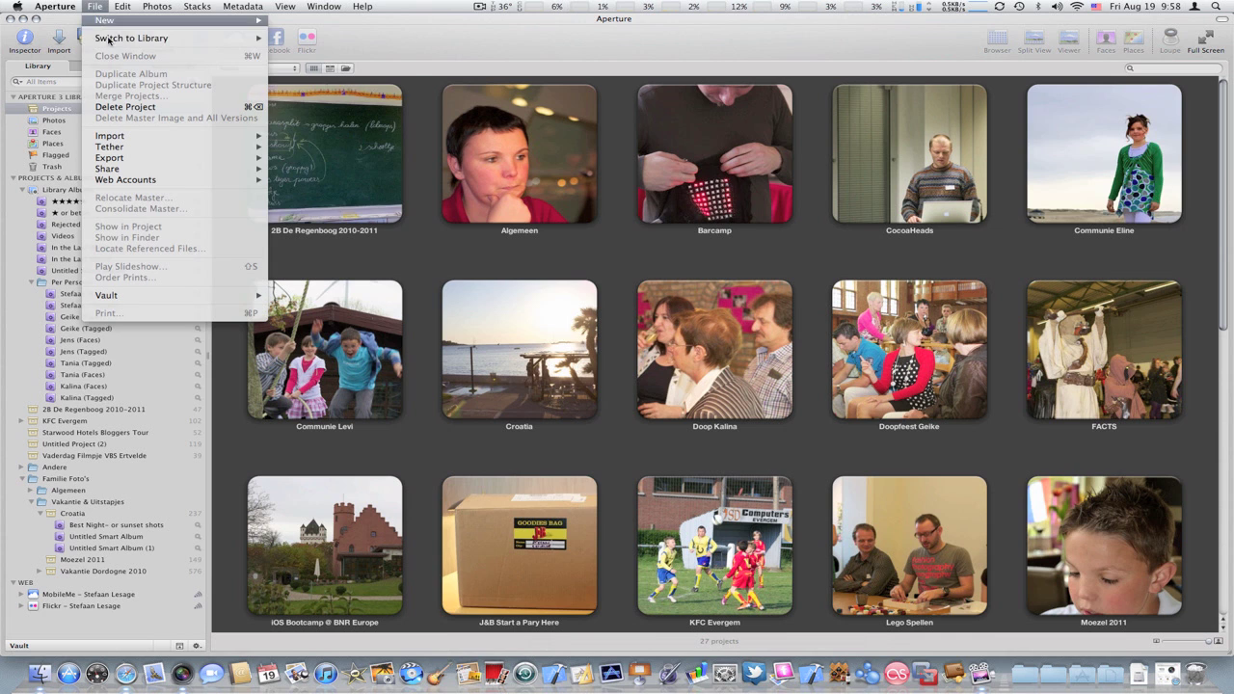
pyautogui.moveTo(225, 41)
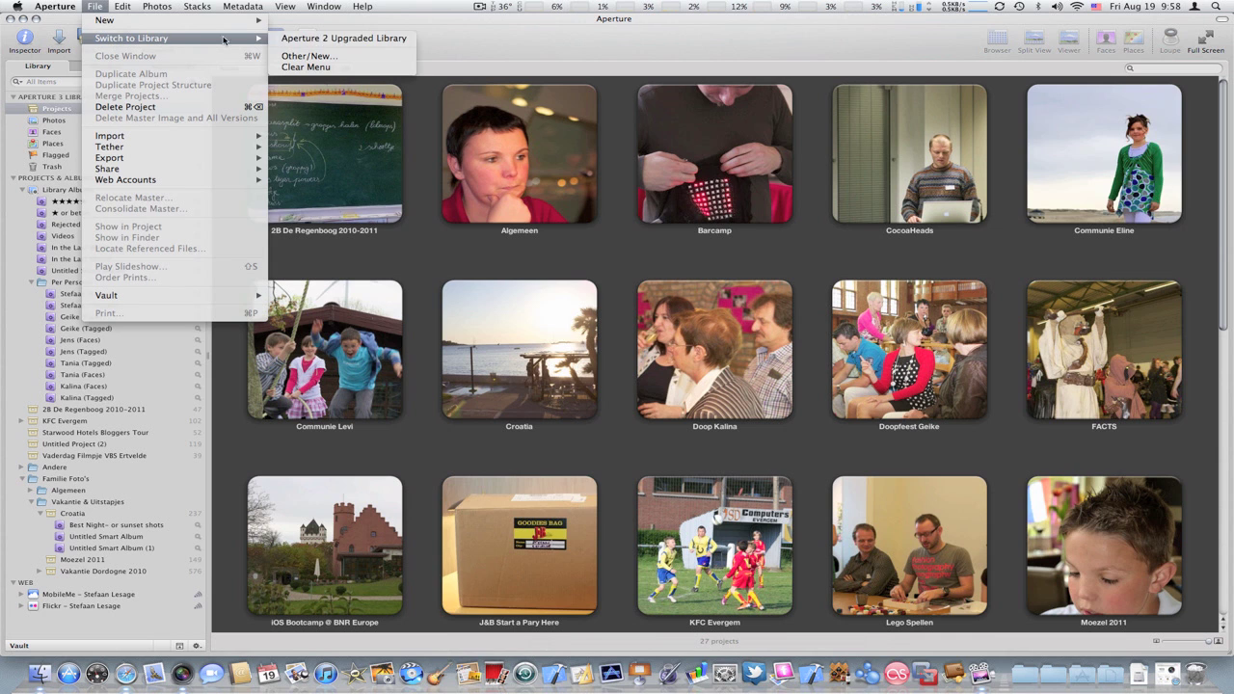
pyautogui.click(330, 64)
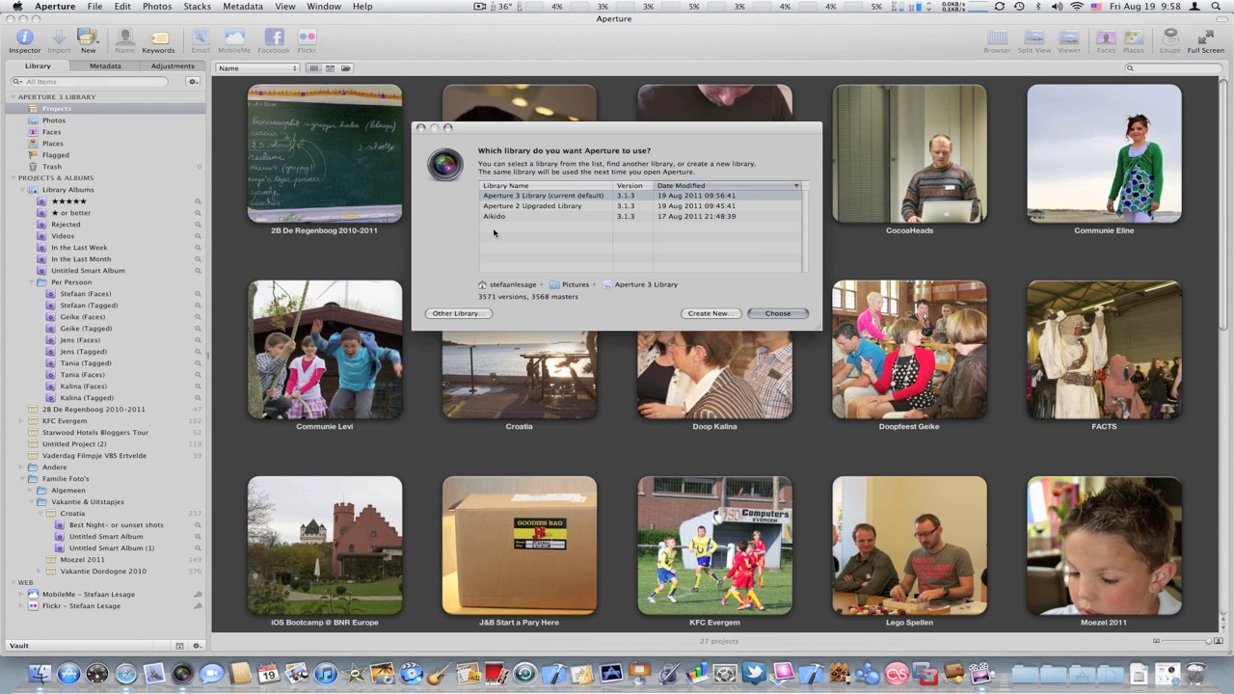
pyautogui.doubleClick(502, 218)
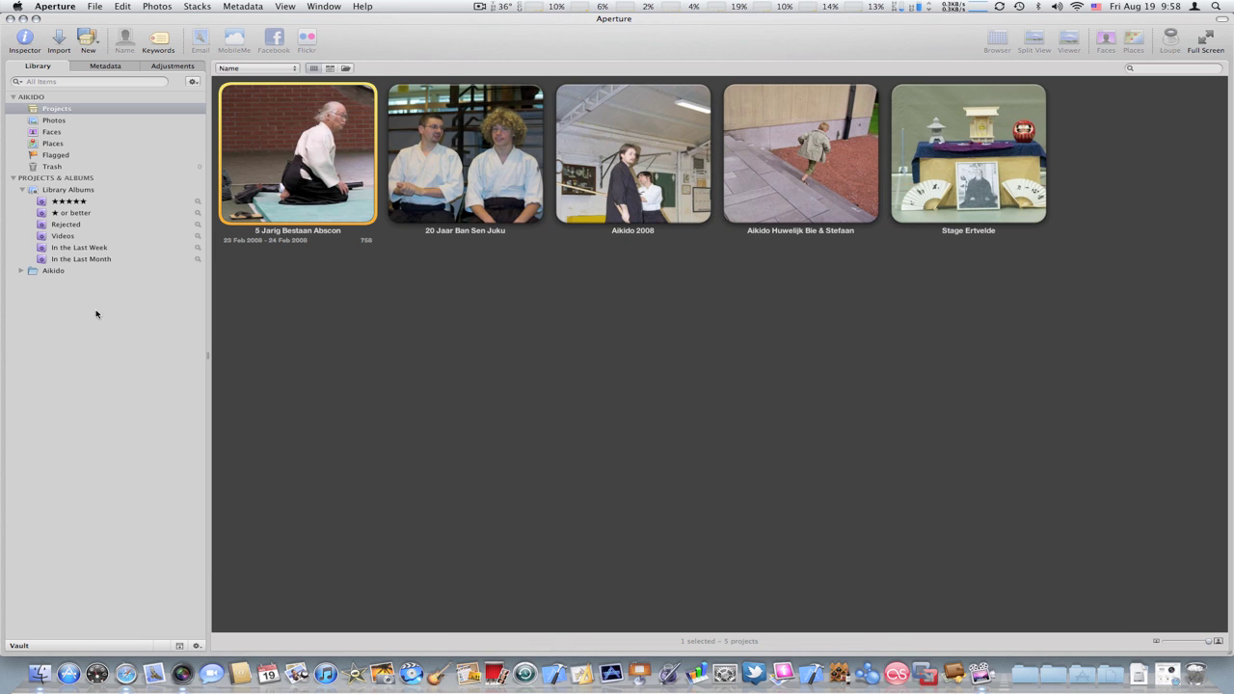
# Expand the Aikido folder and its Andere, Interdojo Trainingen, Trainingen and Stages subfolders
pyautogui.click(22, 270)
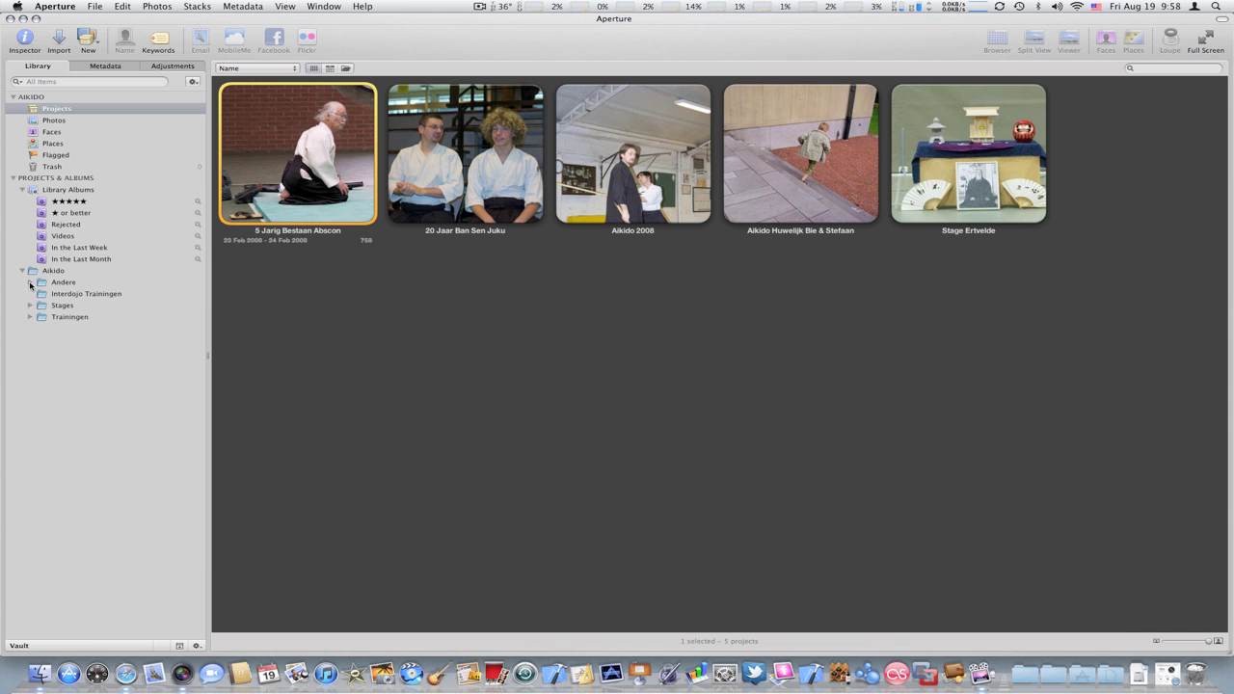
pyautogui.click(30, 282)
pyautogui.click(30, 305)
pyautogui.click(30, 328)
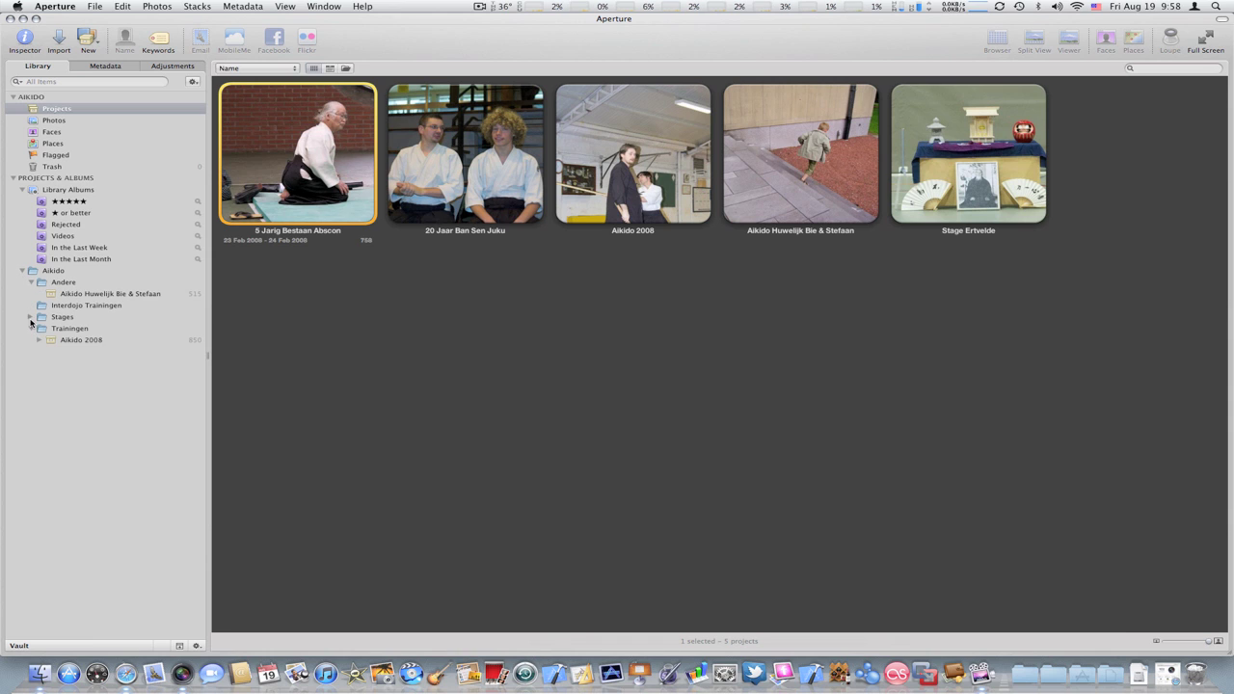
pyautogui.click(30, 316)
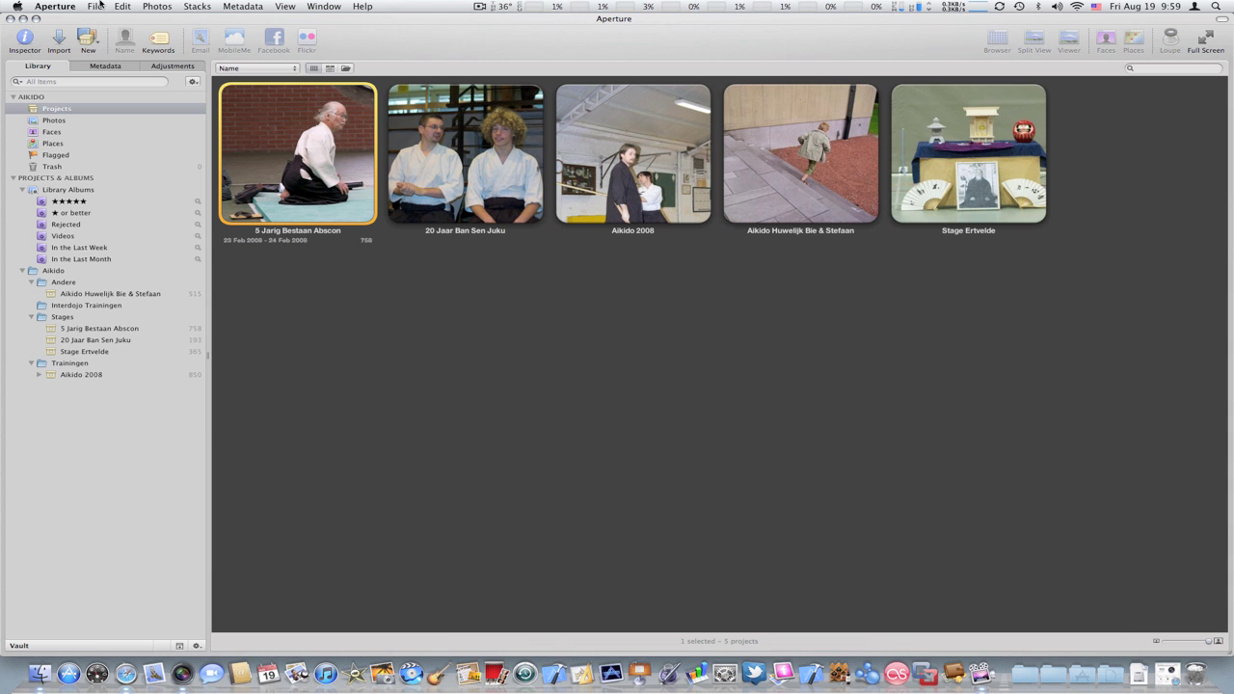
# Browse the Aikido wedding project and the Andere and Aikido folders, then view Faces and Places
pyautogui.click(101, 295)
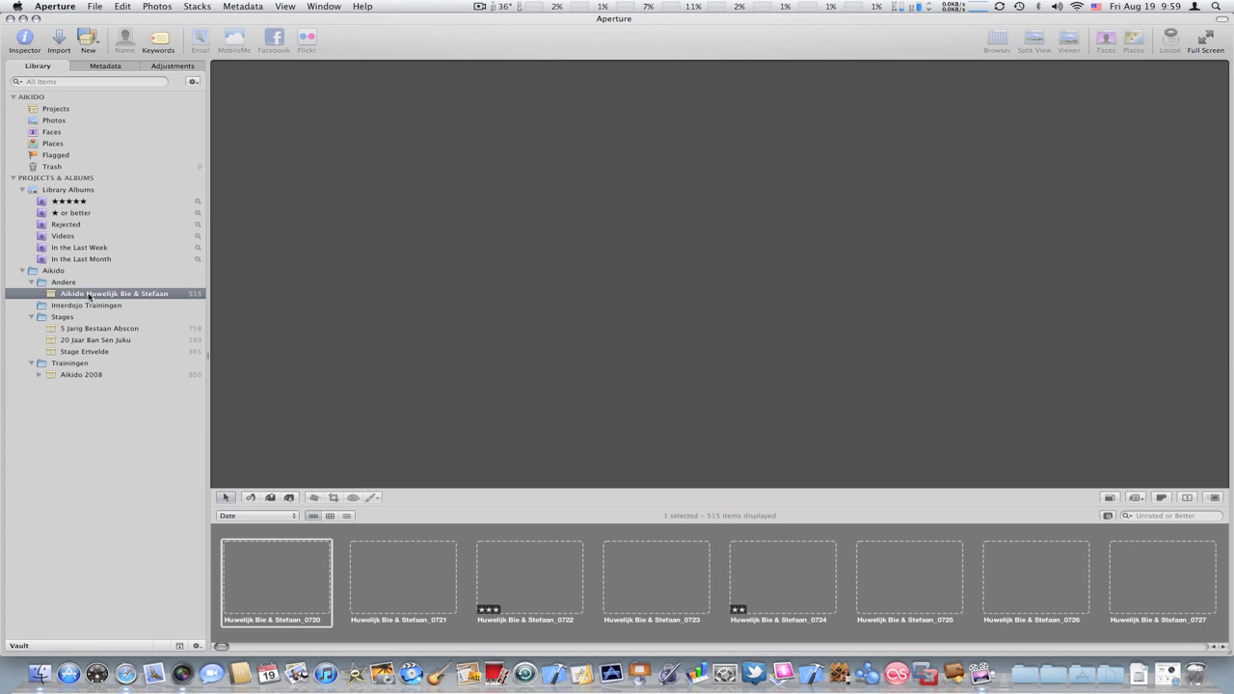
pyautogui.click(56, 280)
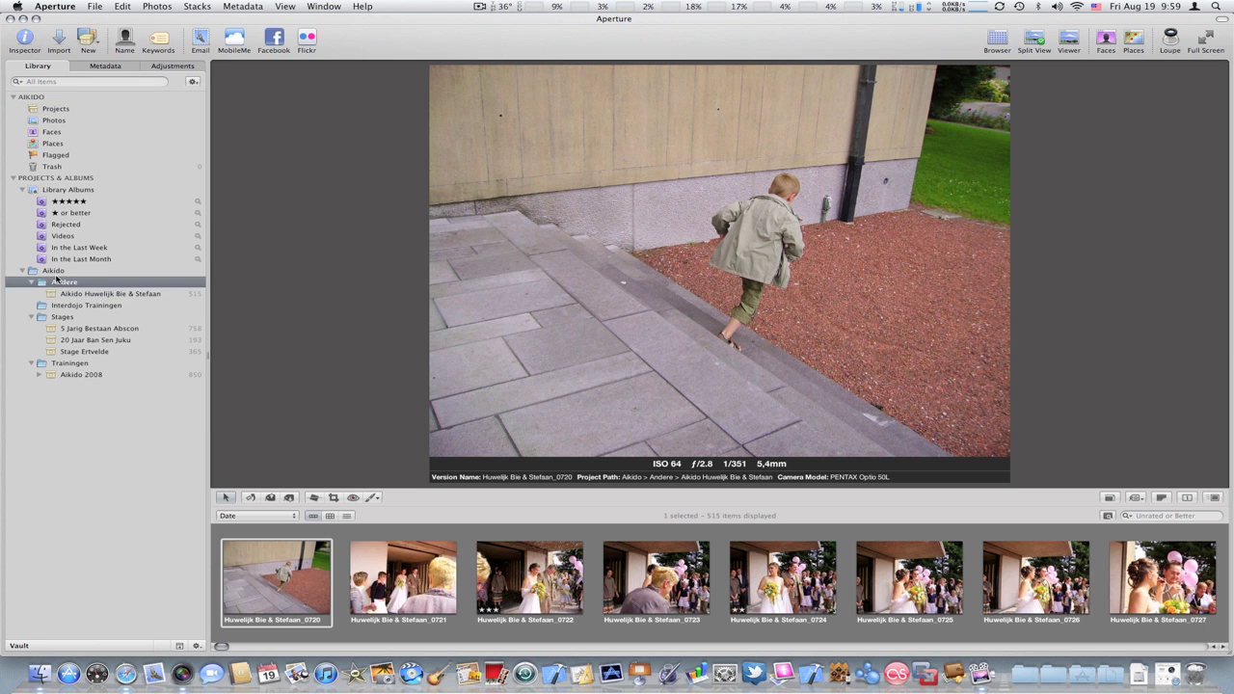
pyautogui.click(55, 274)
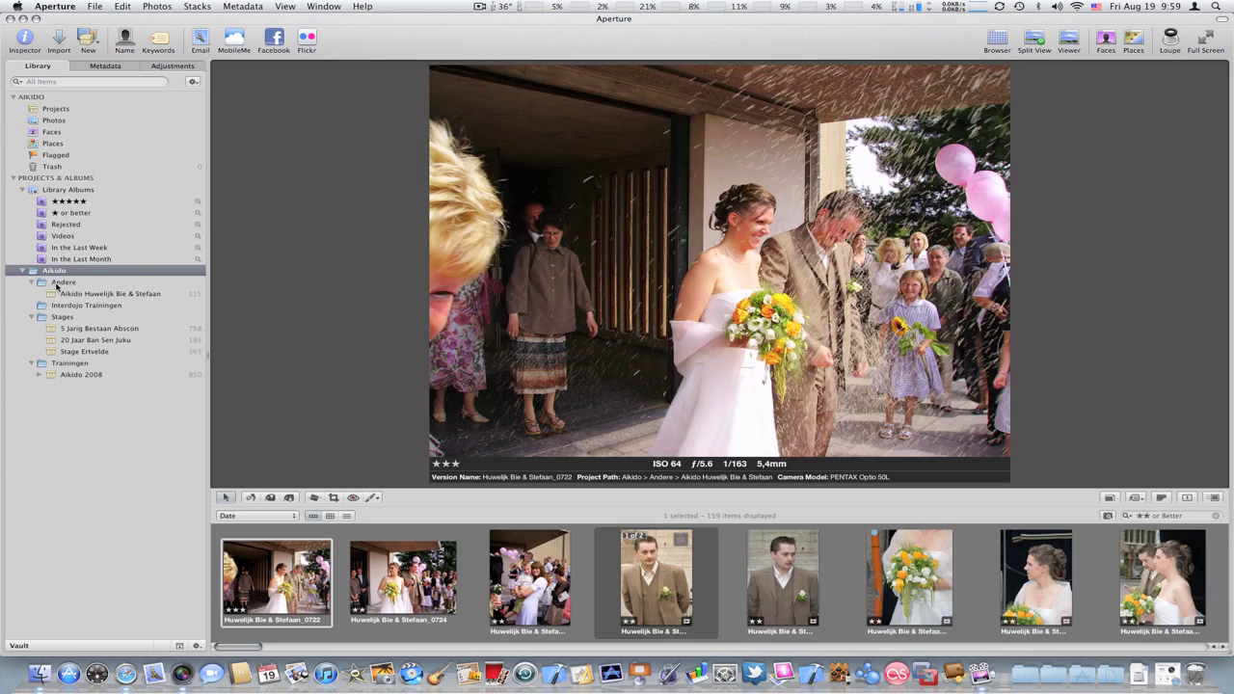
pyautogui.click(57, 284)
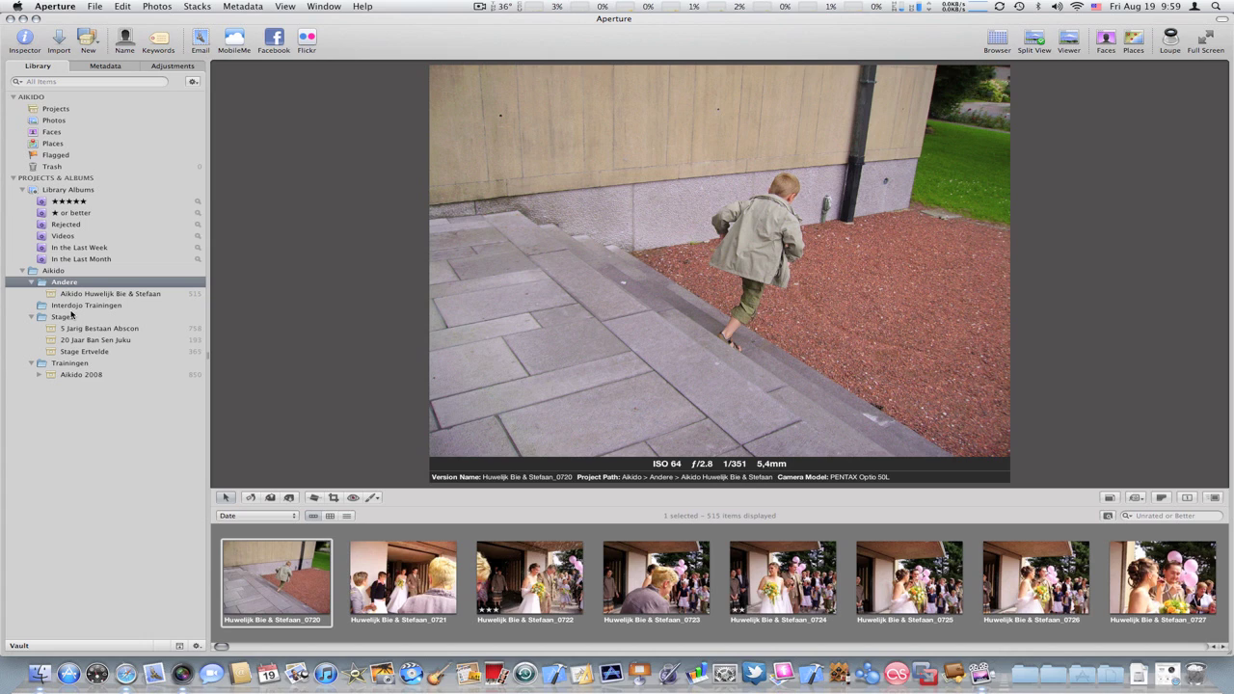
pyautogui.click(46, 133)
pyautogui.click(52, 144)
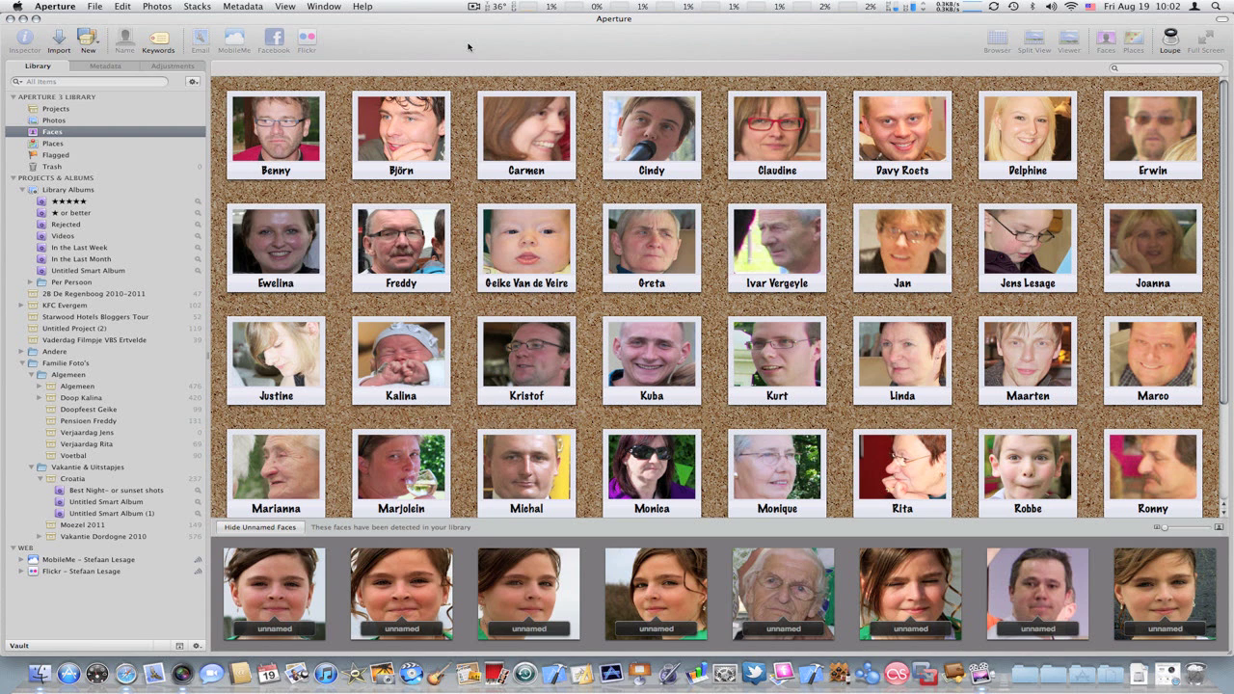
# Switch to the Aperture 2 Upgraded Library
pyautogui.click(96, 6)
pyautogui.moveTo(102, 39)
pyautogui.click(308, 44)
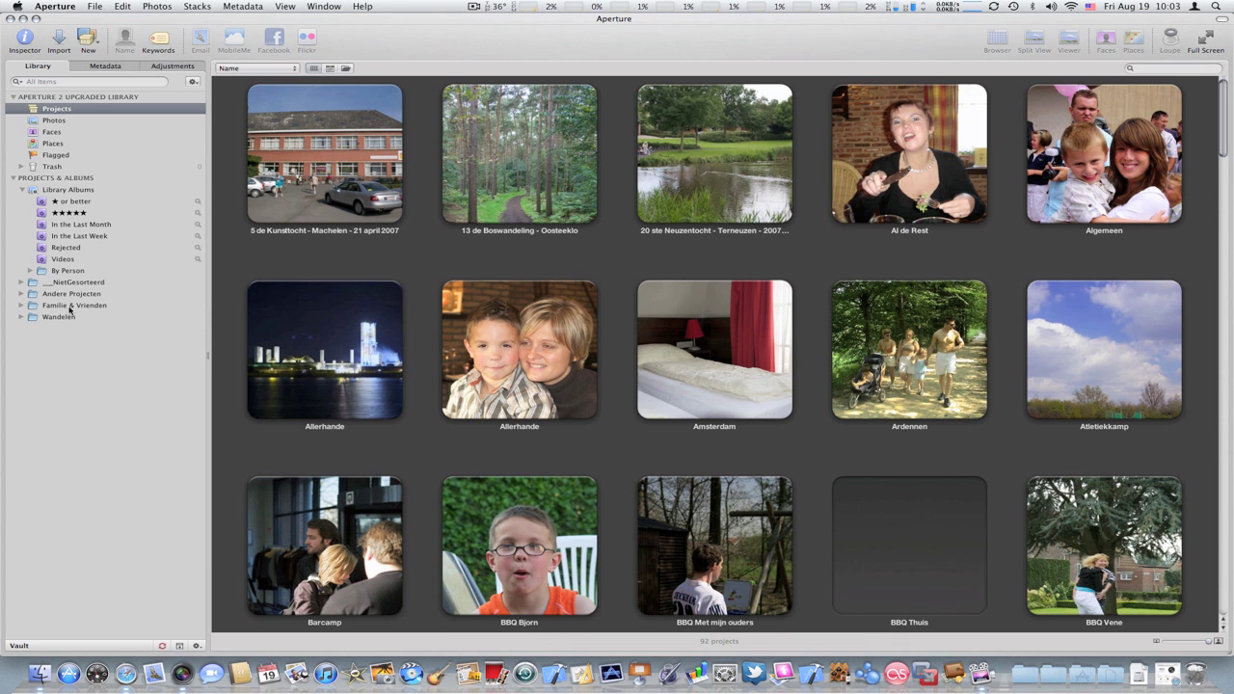
# Expand Familie & Vrienden and Familie Fotos, viewing the Feestjes, Uitstapjes, Vakantie and Varia photos
pyautogui.click(17, 308)
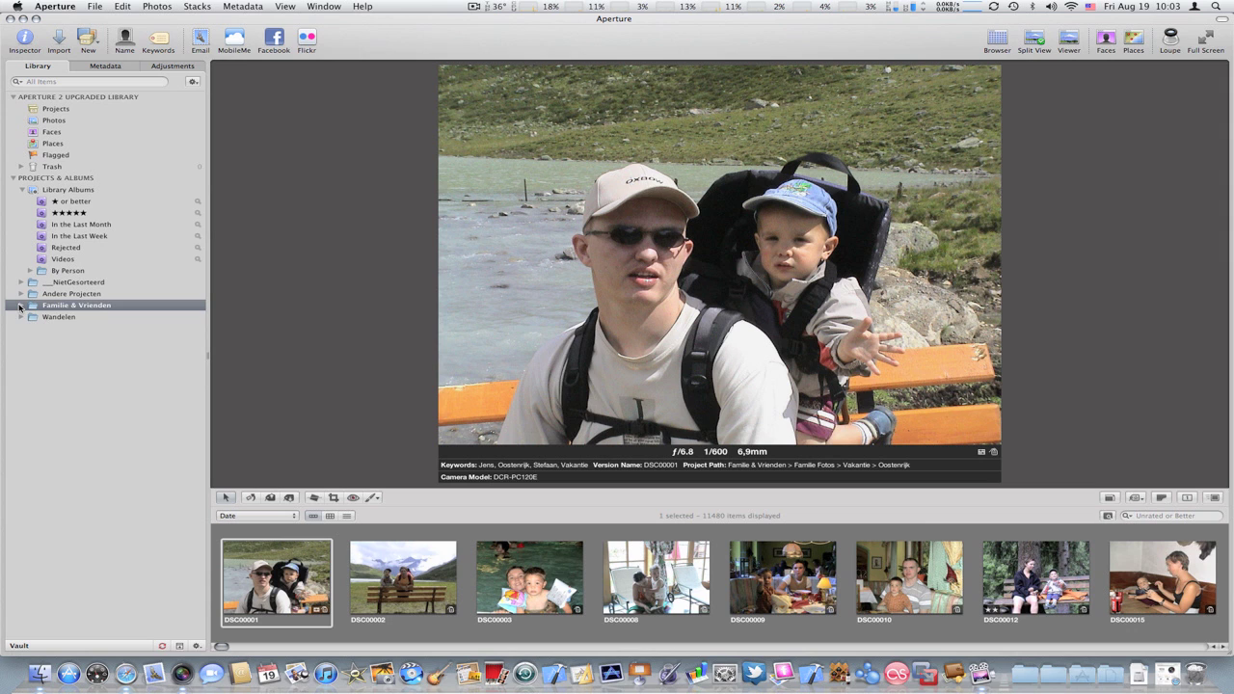
pyautogui.click(20, 306)
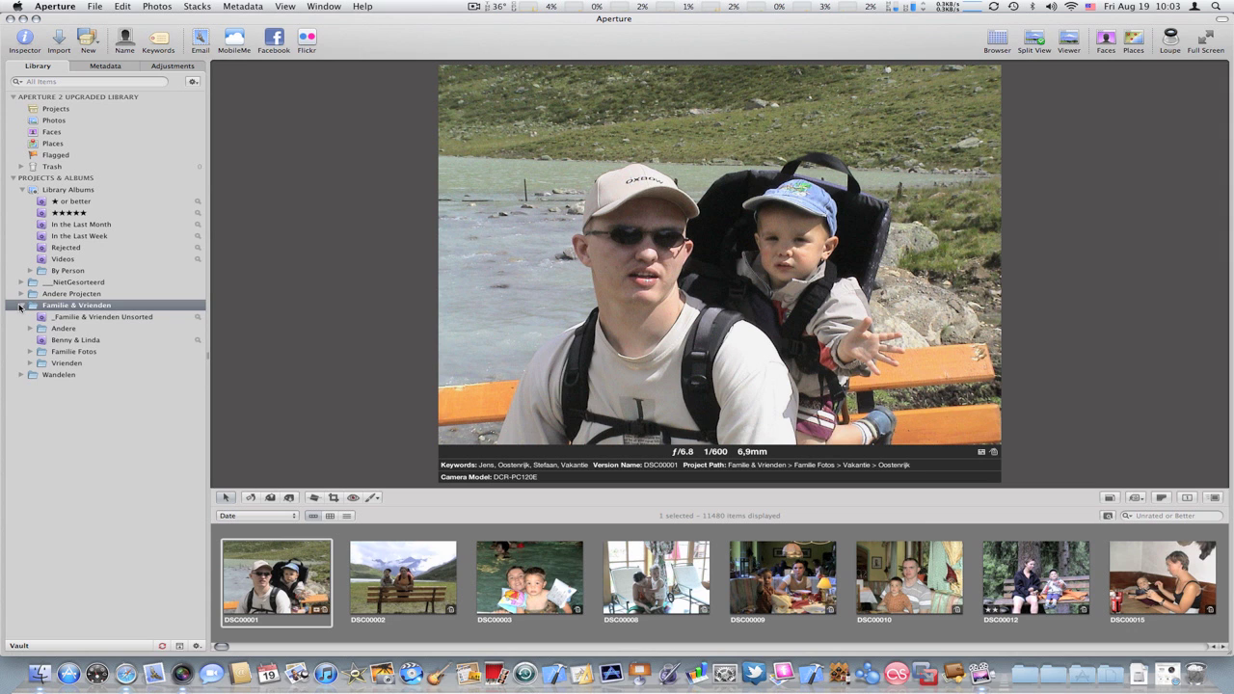
pyautogui.click(32, 353)
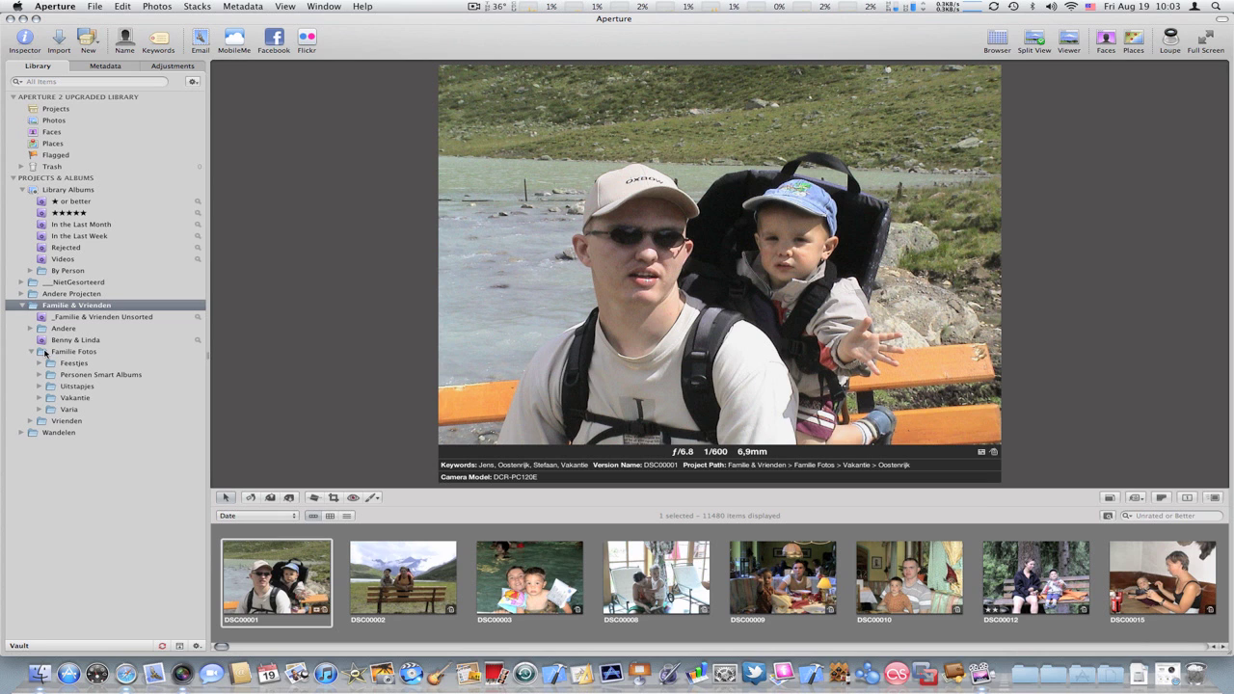
pyautogui.click(73, 364)
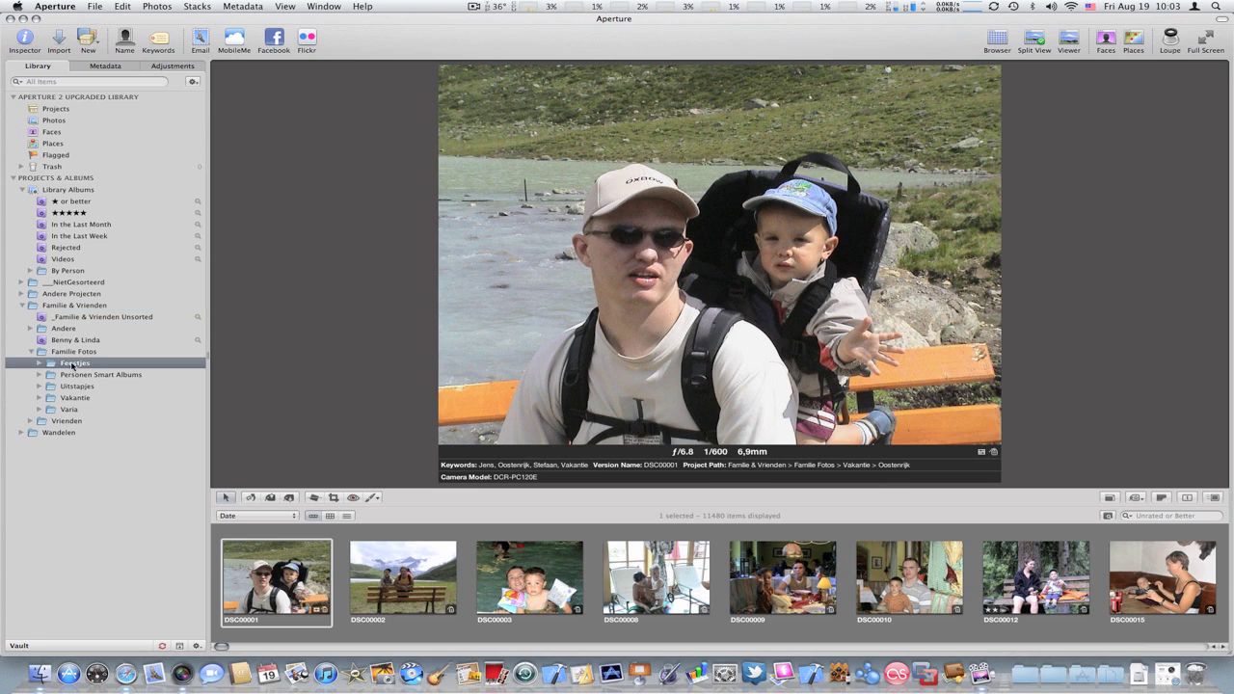
pyautogui.click(68, 387)
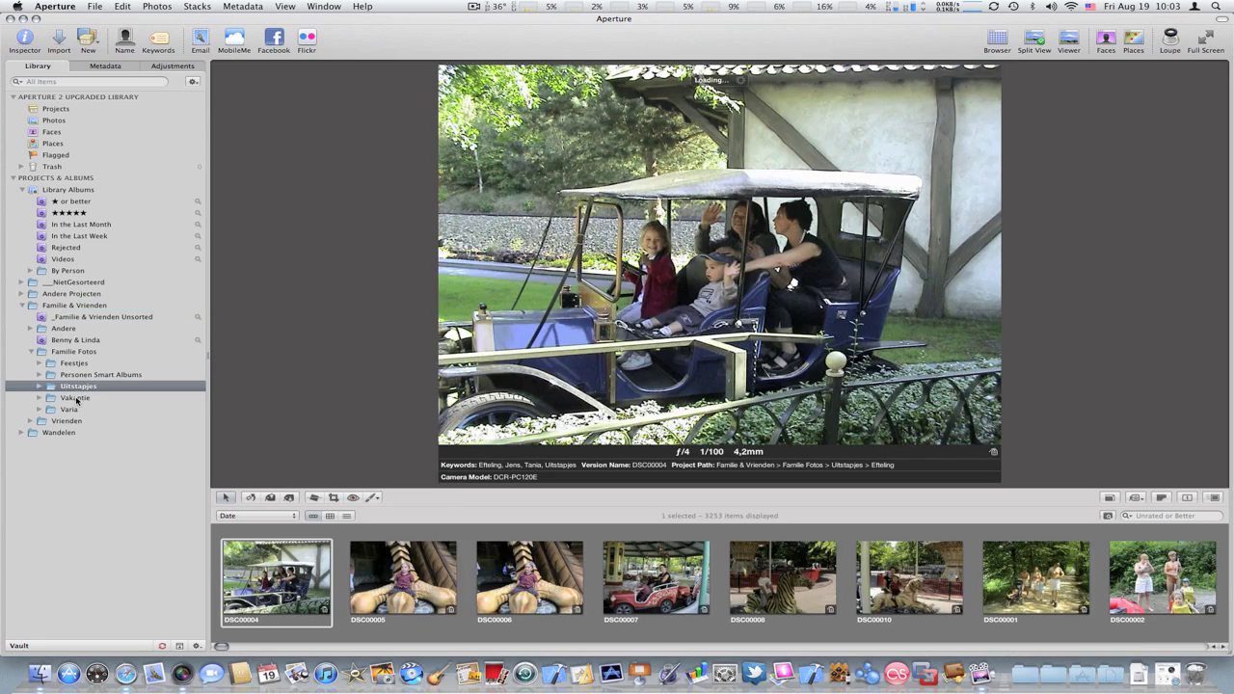
pyautogui.click(74, 398)
pyautogui.click(66, 409)
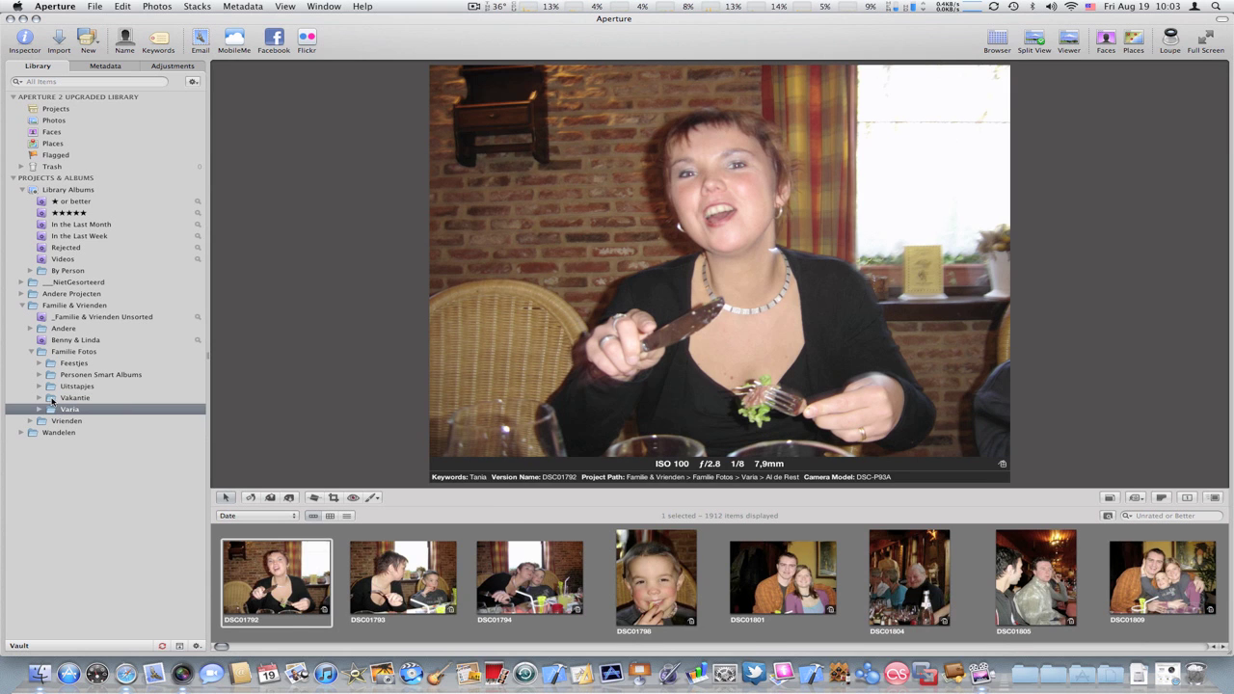
# Expand the Feestjes subfolders, including the Andere and Etentjes albums
pyautogui.click(40, 364)
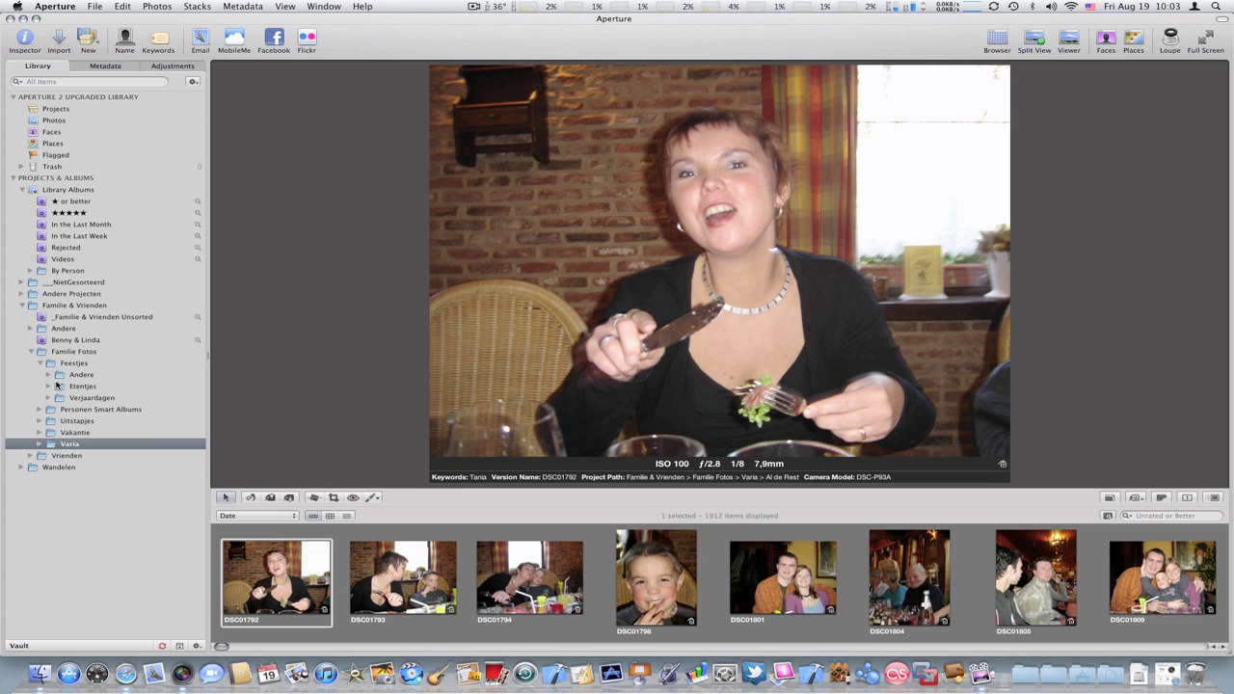
pyautogui.click(49, 374)
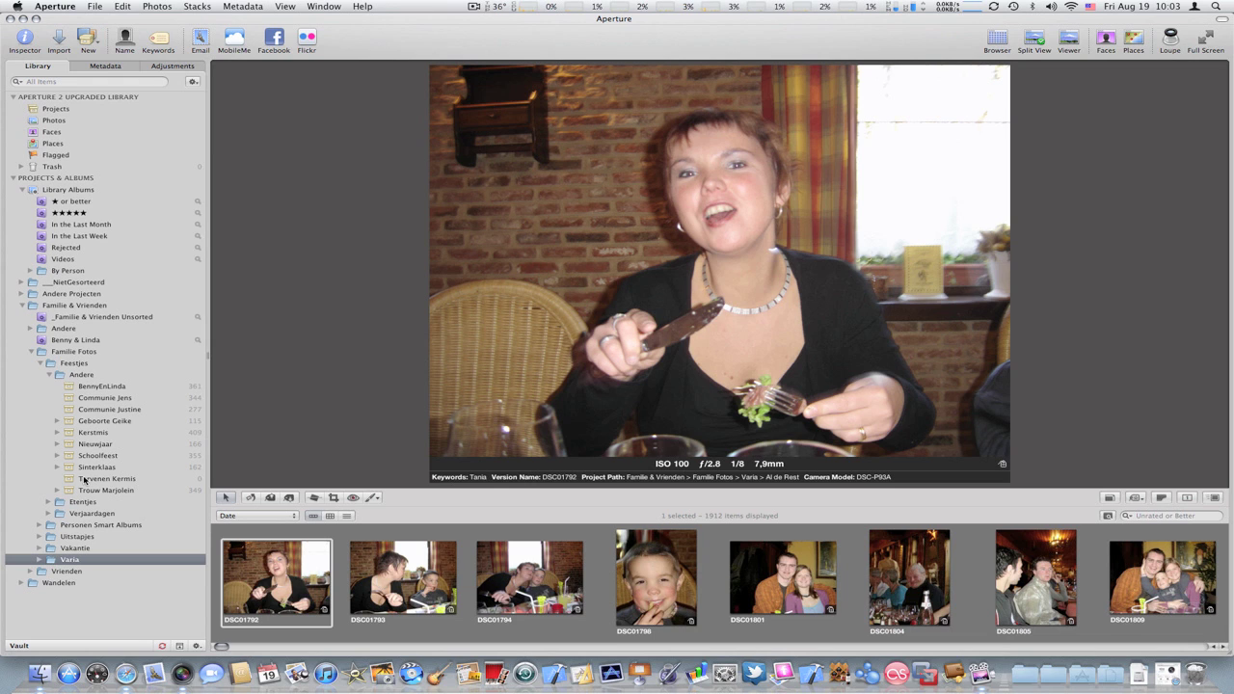
pyautogui.click(49, 502)
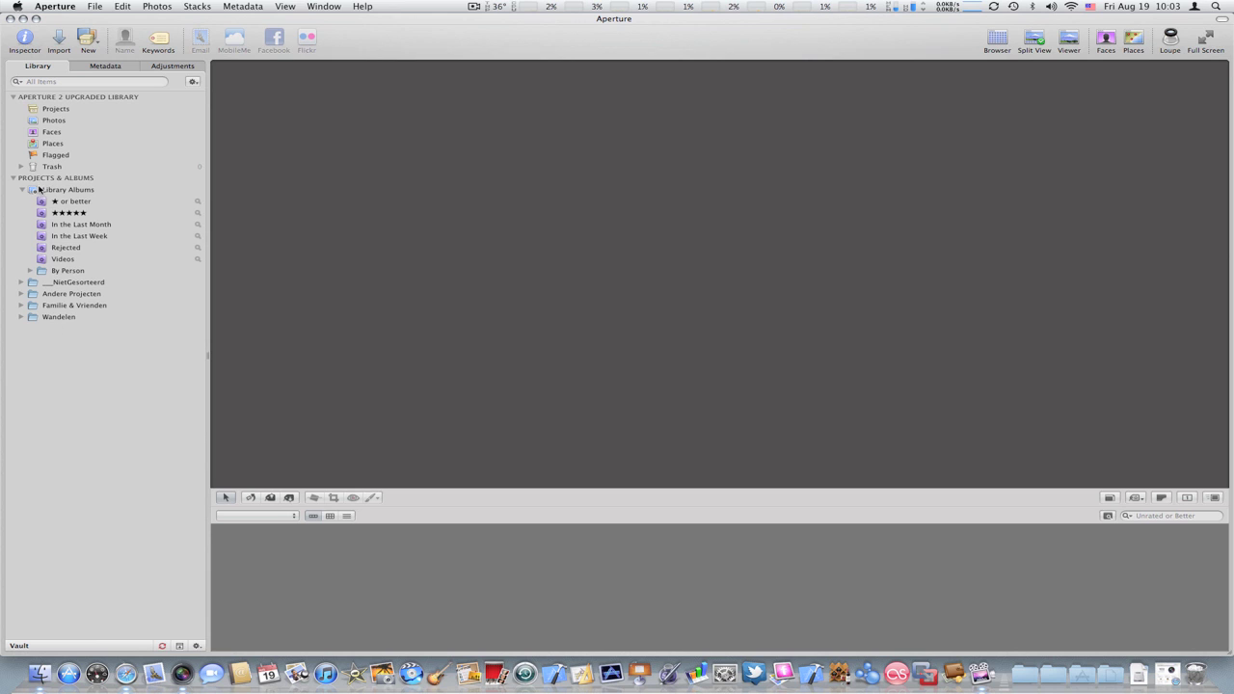
# Create a new library folder named 2010
pyautogui.rightClick(42, 179)
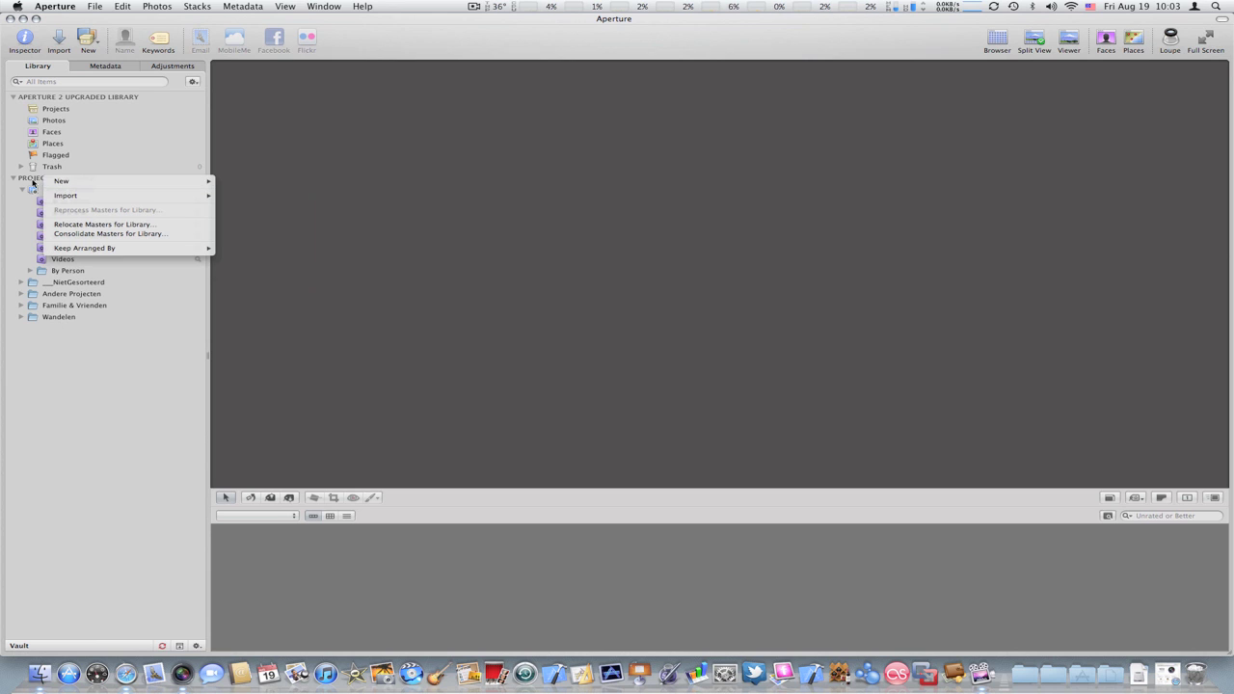
pyautogui.moveTo(96, 181)
pyautogui.click(237, 190)
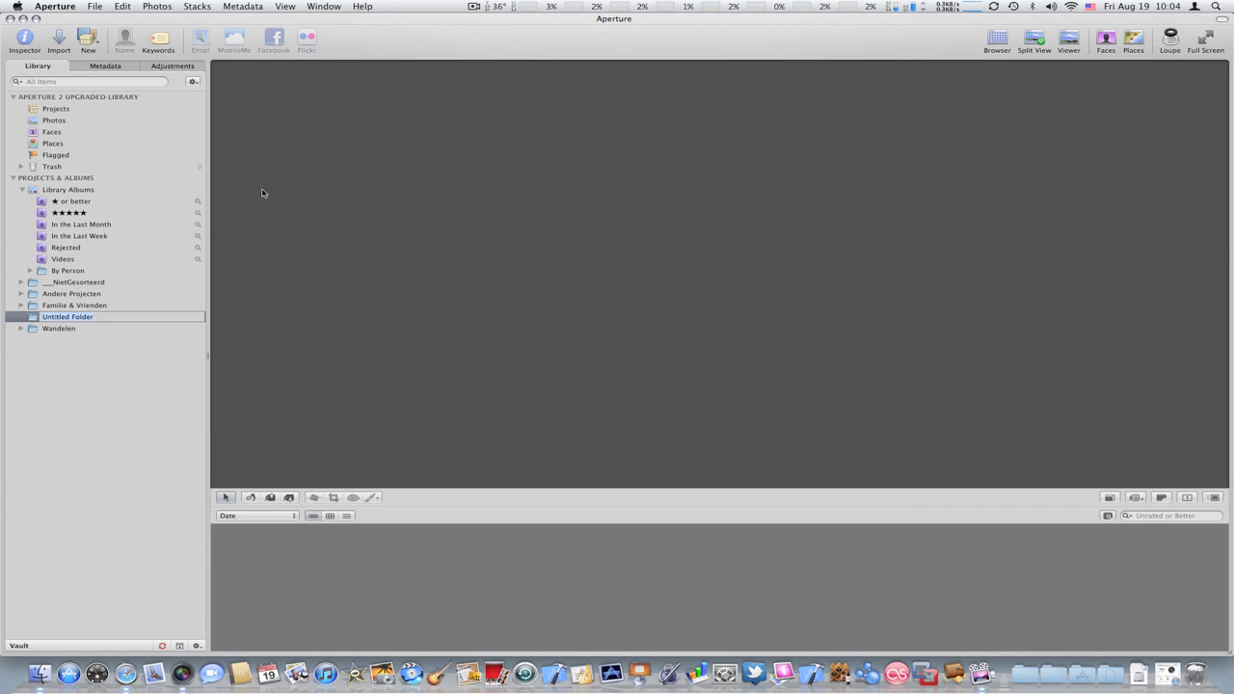
pyautogui.write('2010')
pyautogui.press('Return')
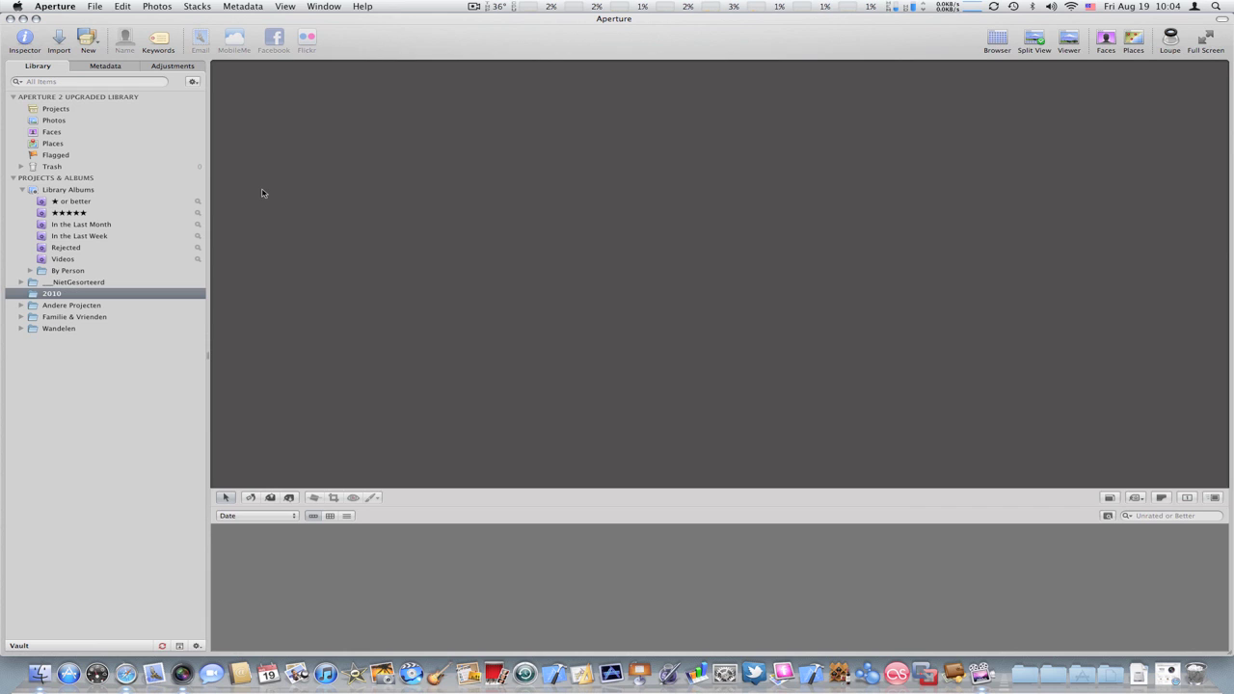
# Add a folder named 2010 01 inside the 2010 folder
pyautogui.rightClick(45, 178)
pyautogui.moveTo(83, 187)
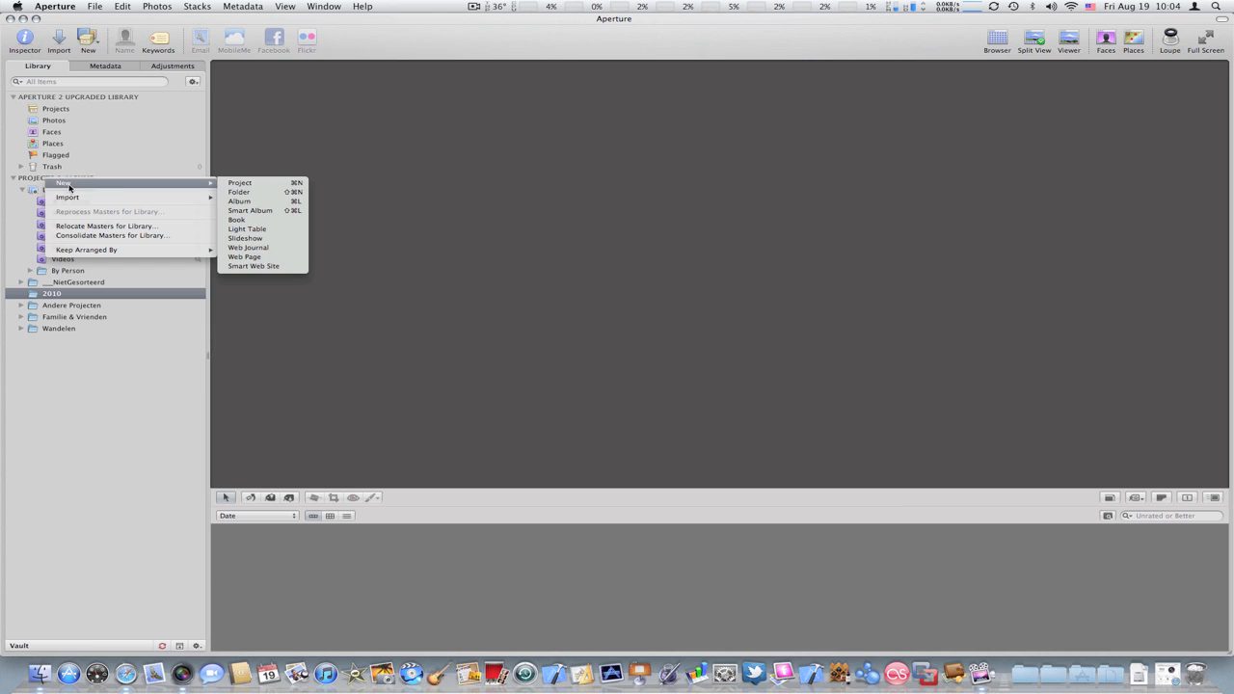
pyautogui.click(241, 192)
pyautogui.write('2')
pyautogui.write('2010')
pyautogui.write(' 01')
pyautogui.press('Return')
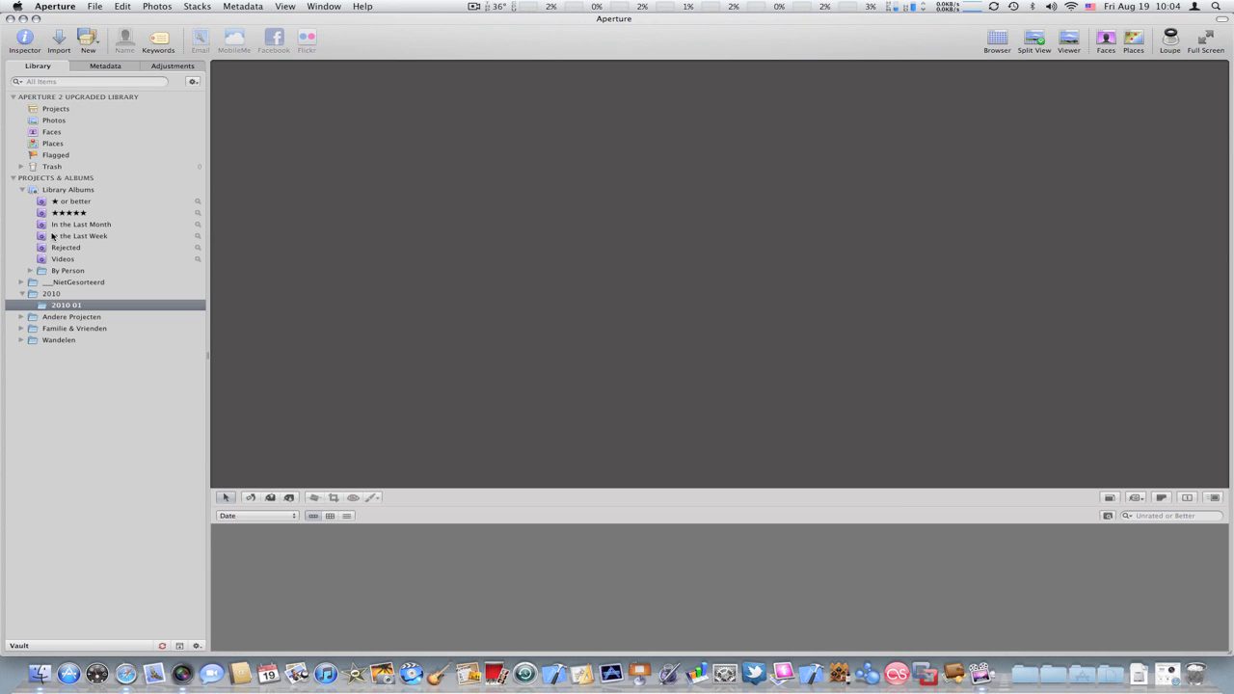
# Create a new project named 2011 and collapse the 2010 folder
pyautogui.click(39, 178)
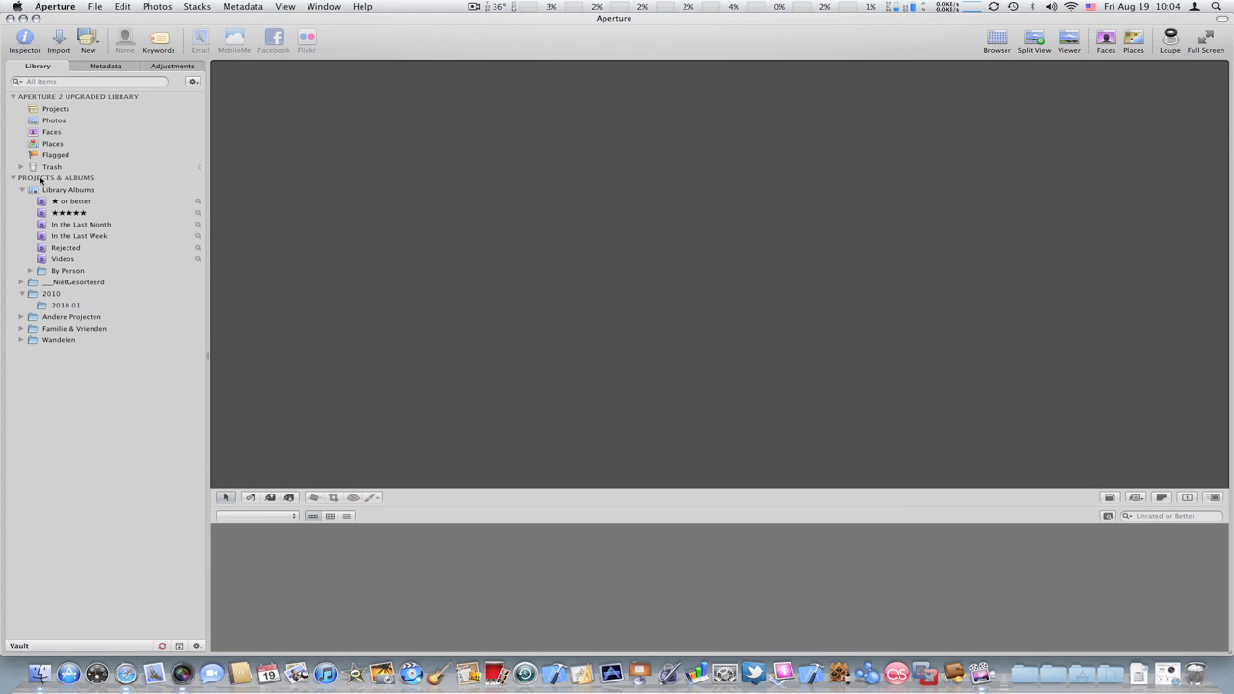
pyautogui.rightClick(41, 179)
pyautogui.moveTo(81, 182)
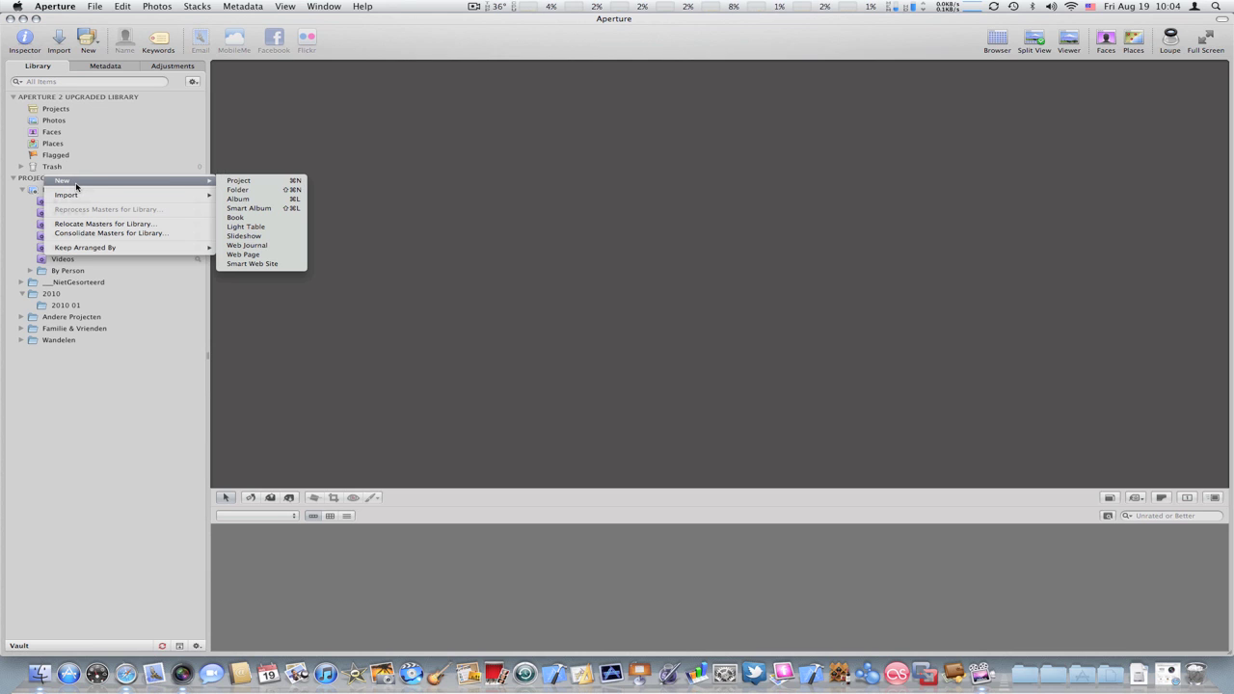
pyautogui.click(255, 183)
pyautogui.write('2011')
pyautogui.press('Return')
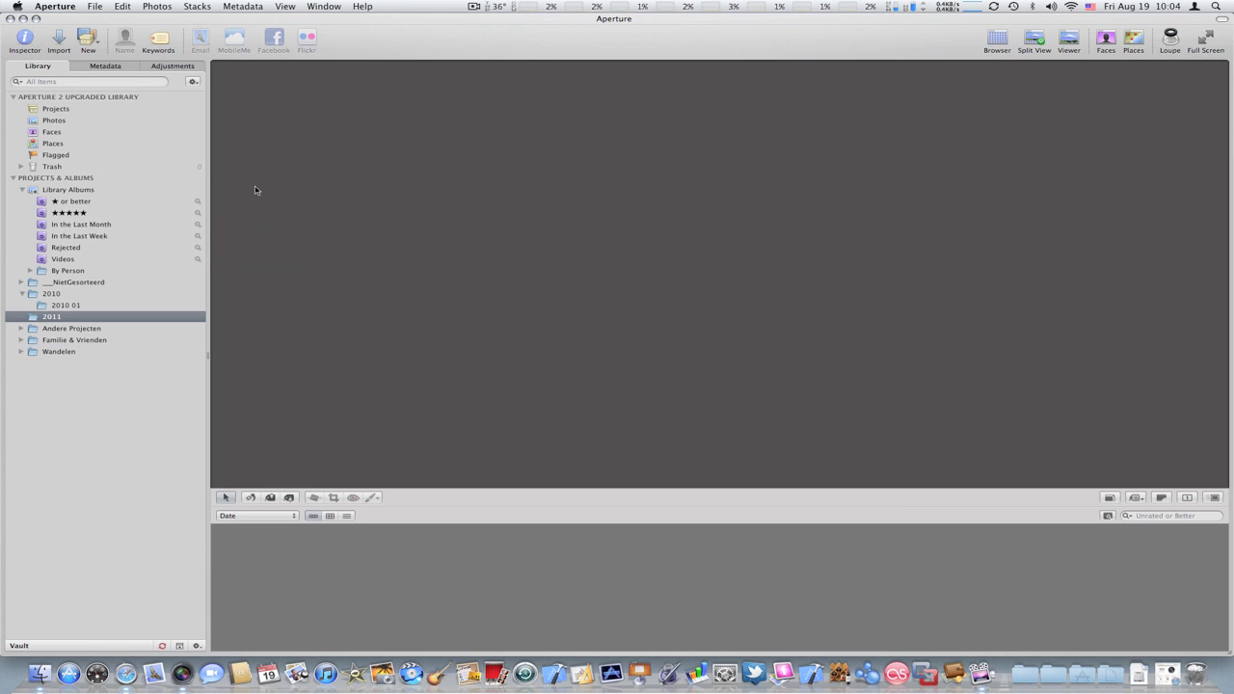
pyautogui.click(21, 294)
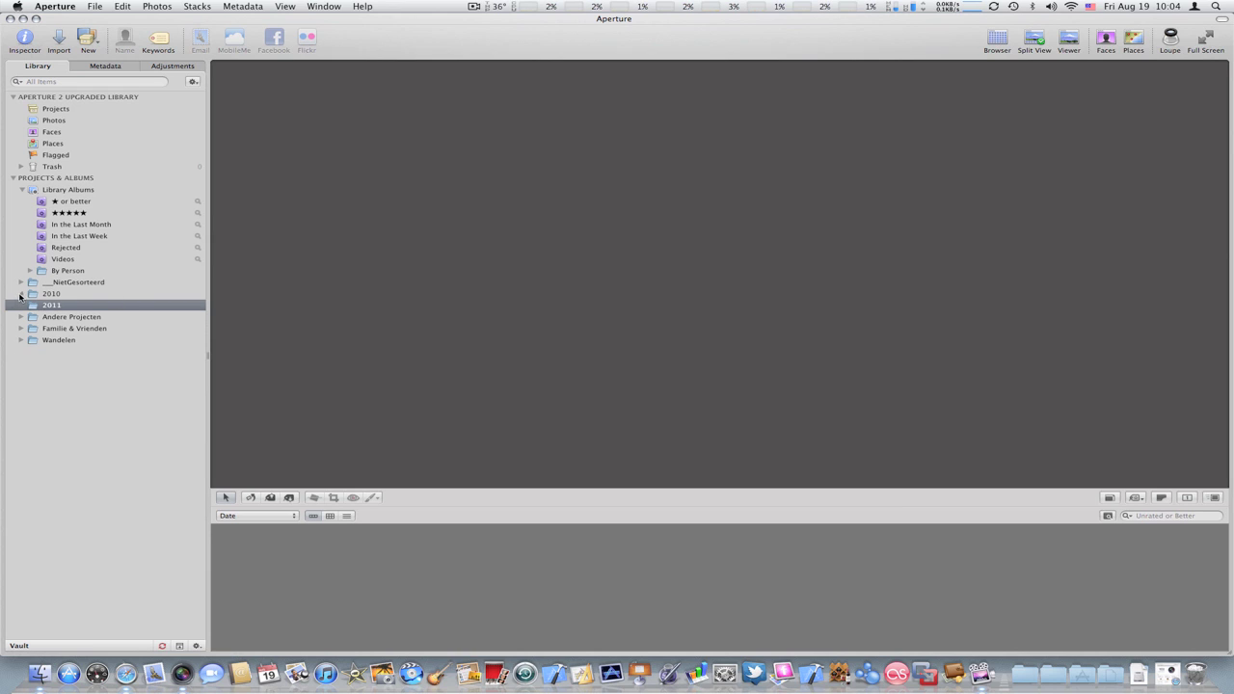
# Show the 107 photos of the NietGesorteerd project, then collapse the 2010 folder
pyautogui.click(21, 294)
pyautogui.click(26, 431)
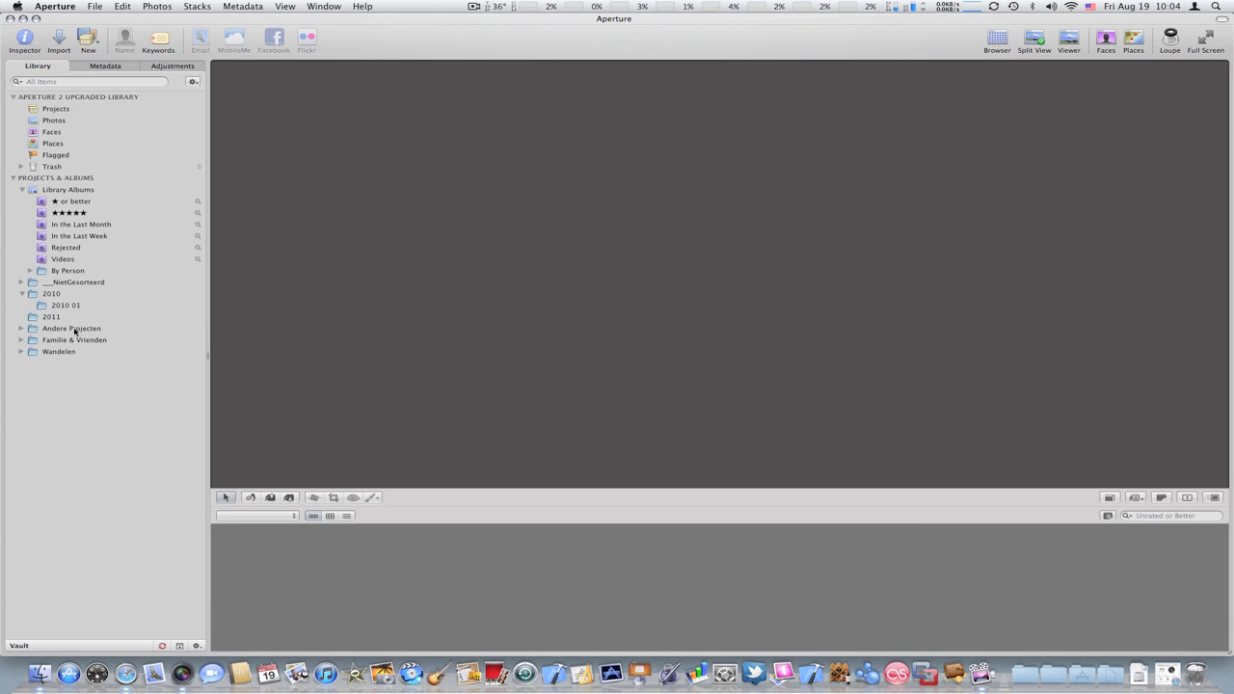
pyautogui.click(50, 287)
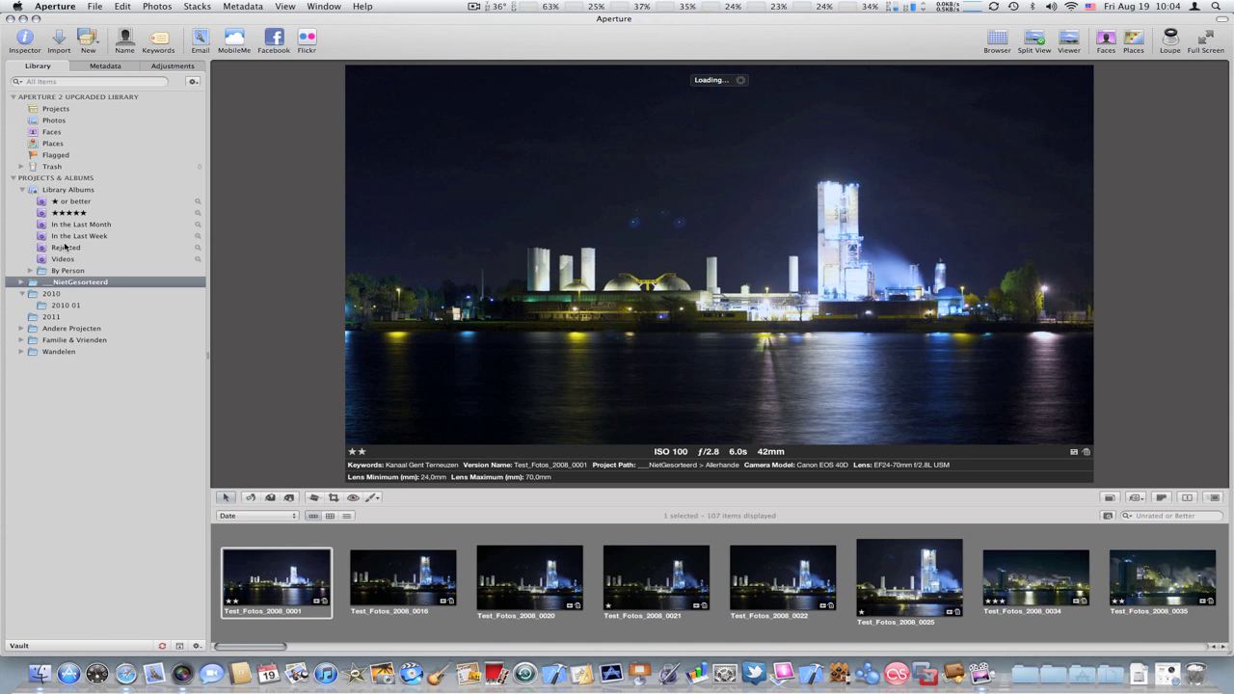
pyautogui.click(21, 293)
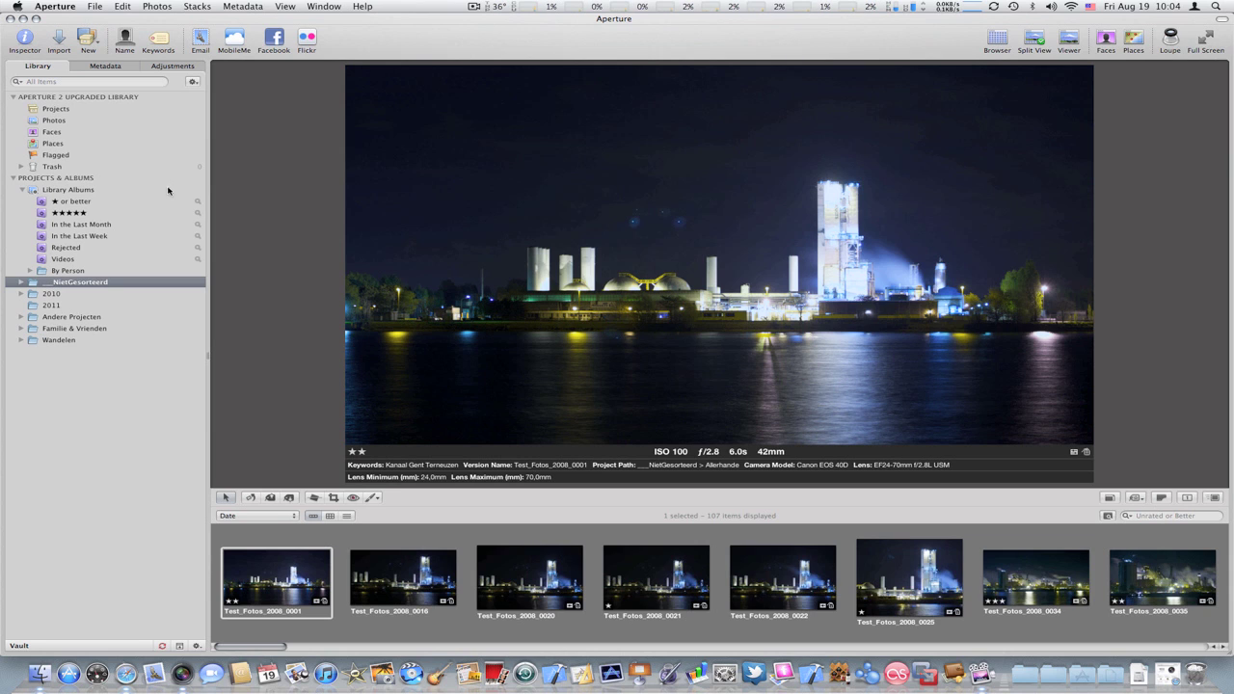
# Arrange projects and albums manually and drag the 2010 and 2011 folders up below By Person
pyautogui.click(193, 80)
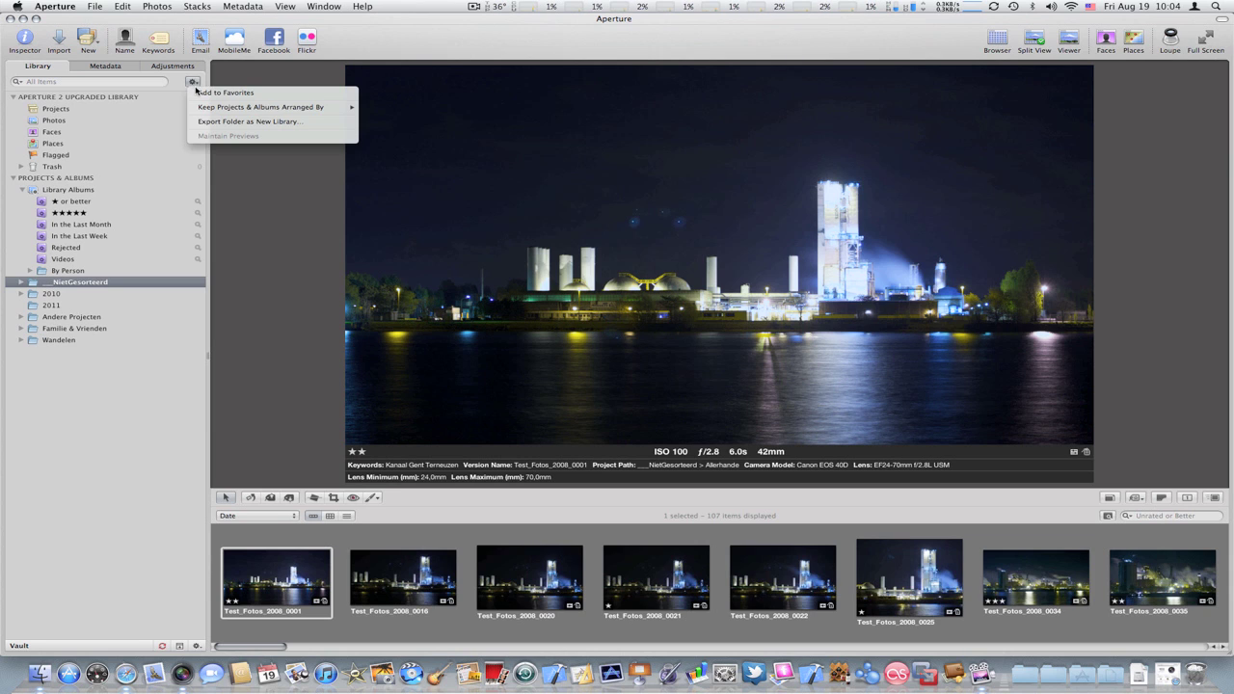
pyautogui.moveTo(200, 111)
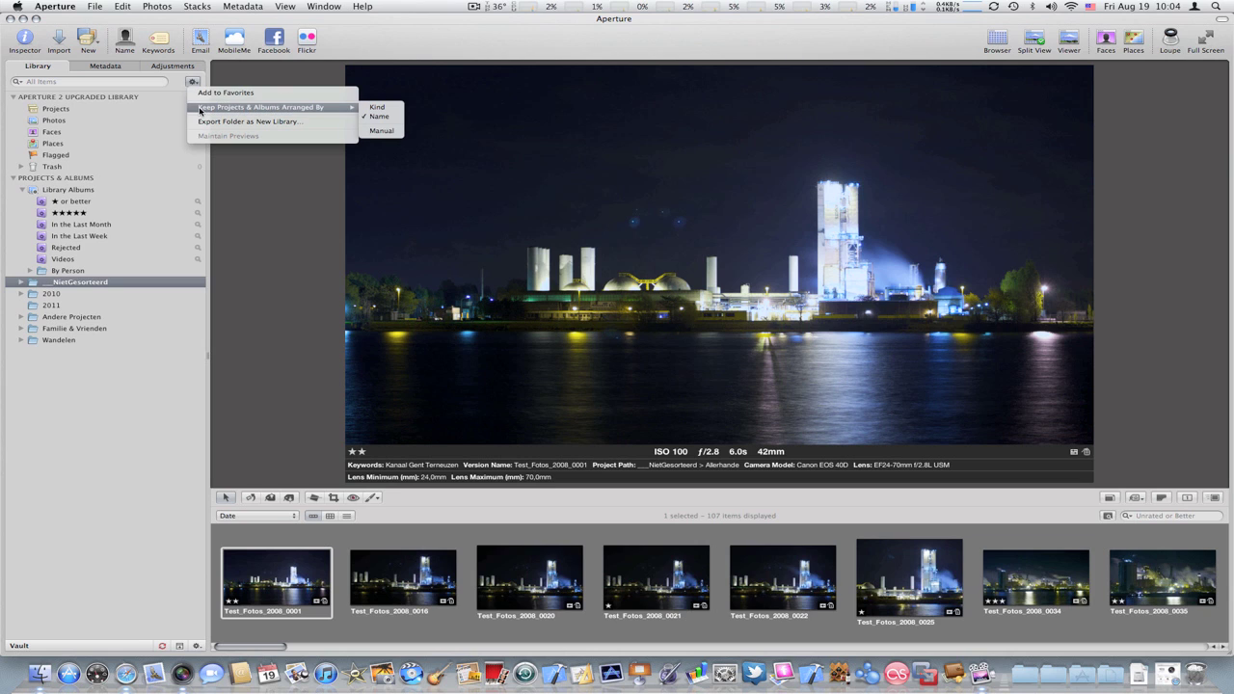
pyautogui.click(375, 131)
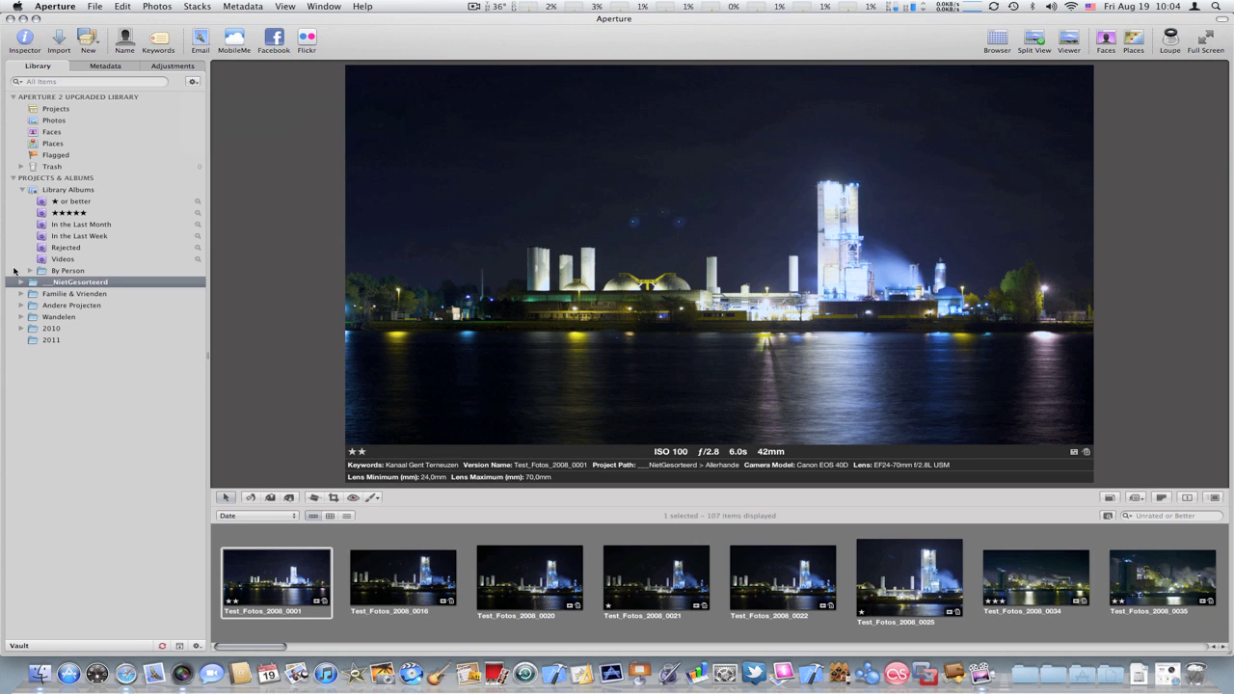
pyautogui.click(30, 329)
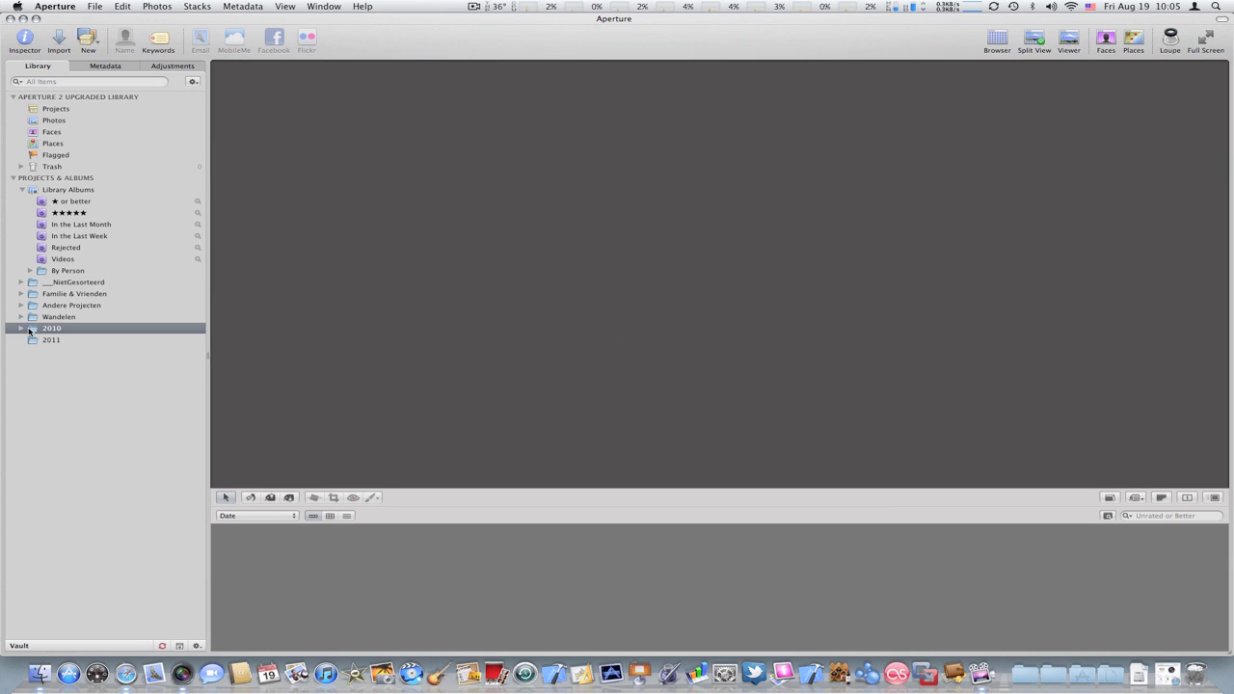
pyautogui.moveTo(30, 329); pyautogui.dragTo(13, 278)
pyautogui.click(38, 343)
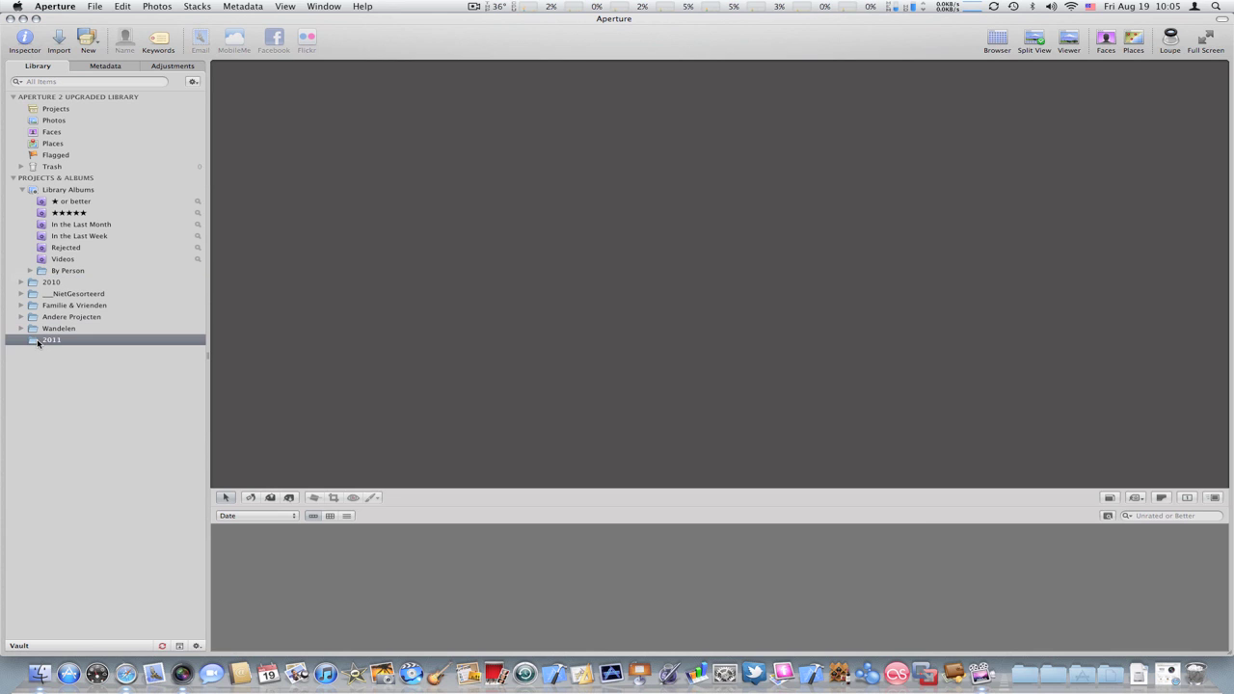
pyautogui.moveTo(38, 344); pyautogui.dragTo(11, 288)
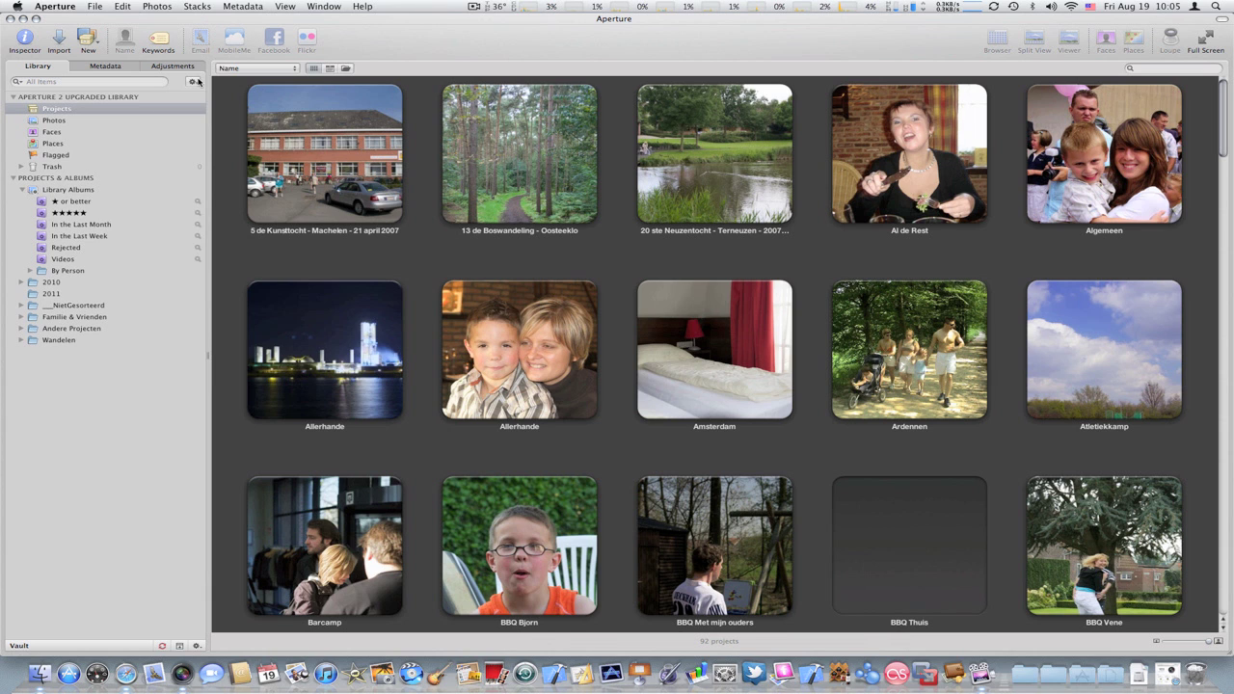
# Switch projects and albums back to being kept arranged by name
pyautogui.click(196, 82)
pyautogui.moveTo(206, 107)
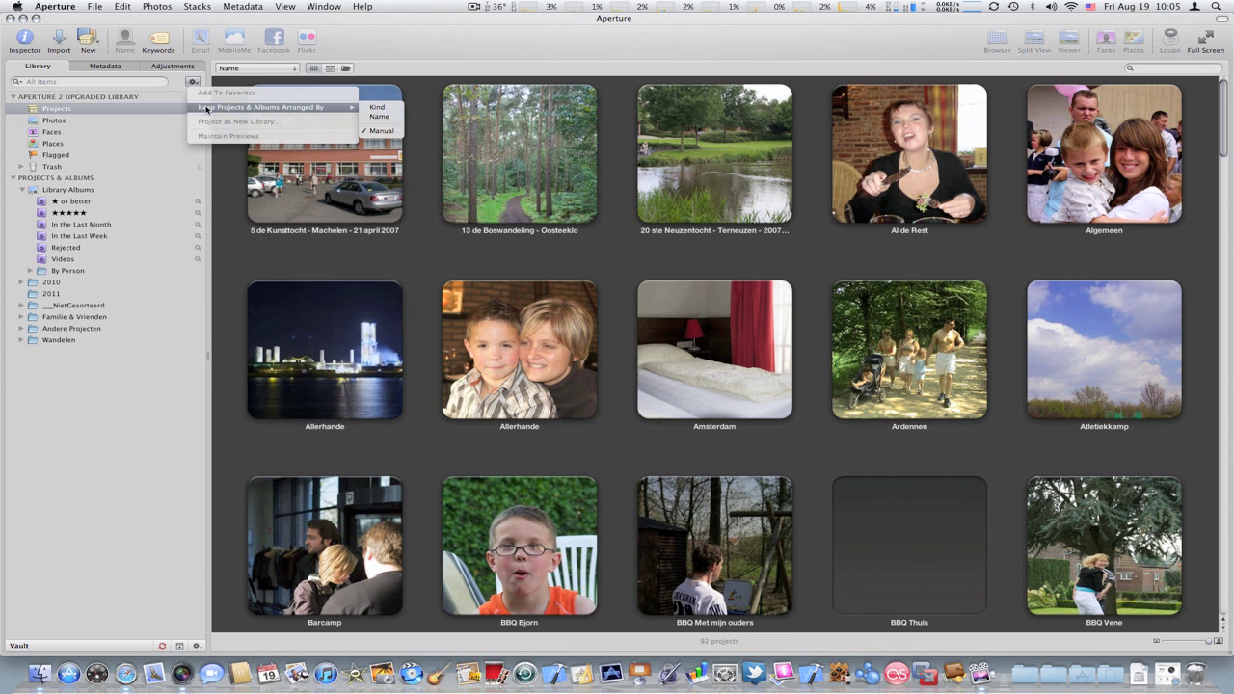
pyautogui.click(395, 119)
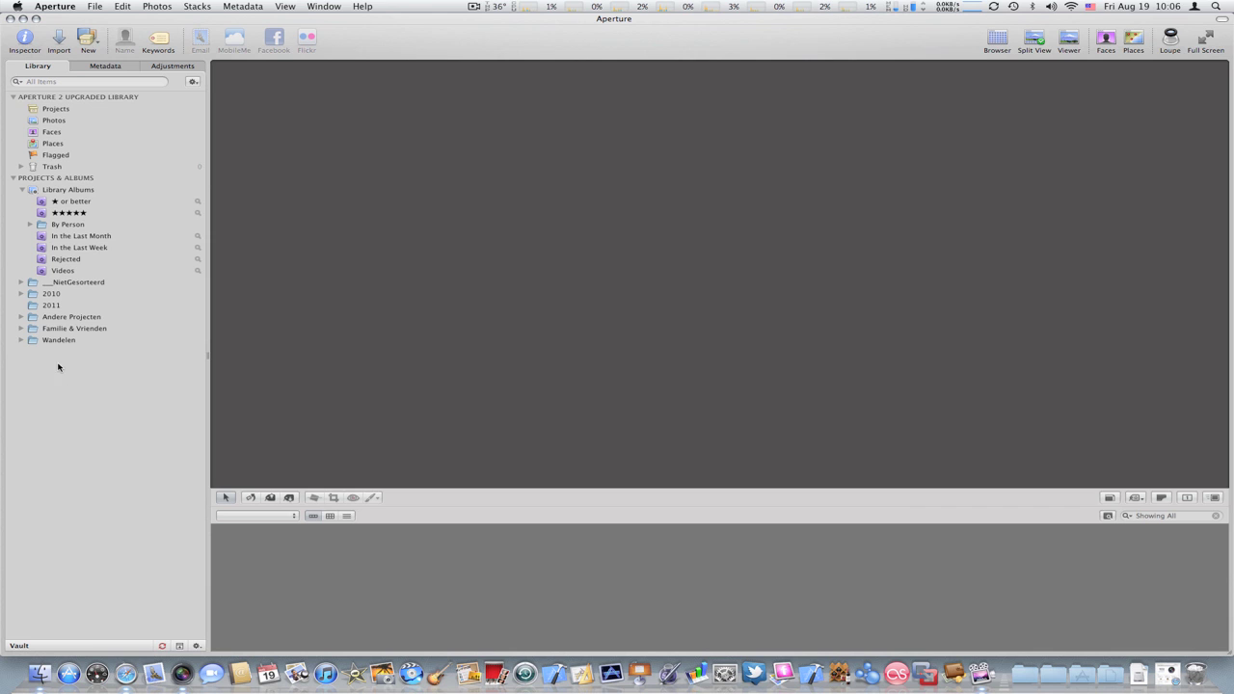
# Expand Wandelen and browse the Wandelen, Wandelen 2008, Nog Te Sorteren and Antwerpen photos
pyautogui.click(20, 341)
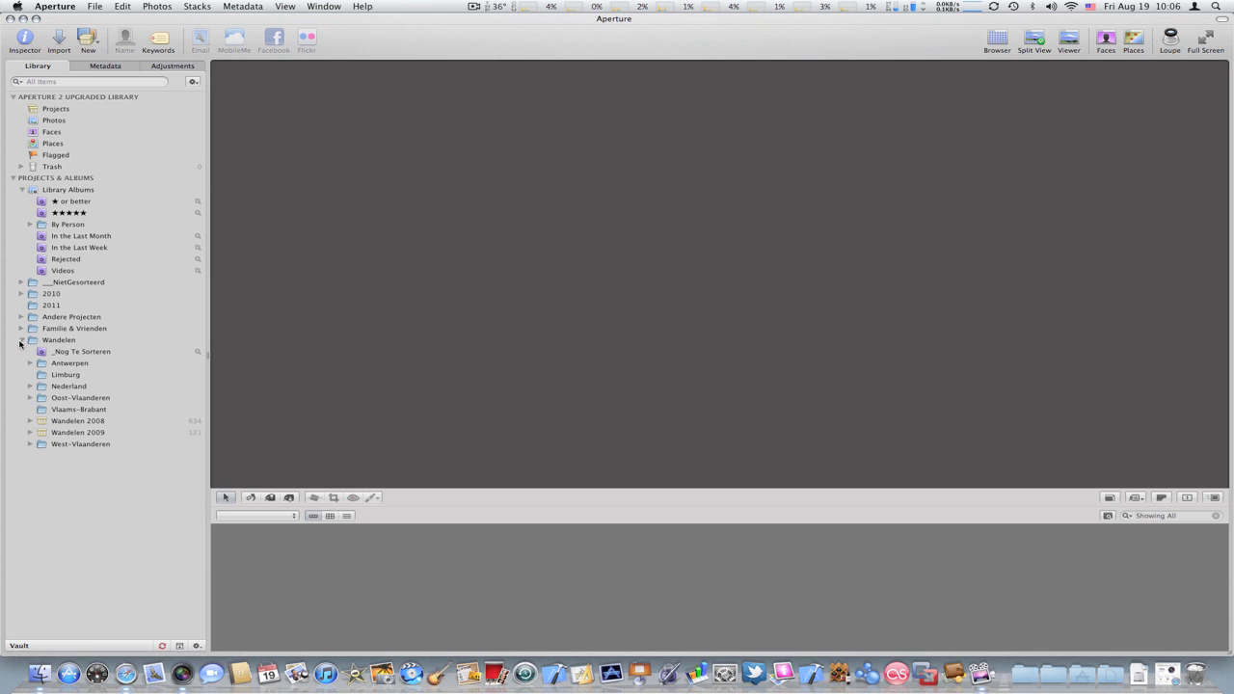
pyautogui.click(54, 341)
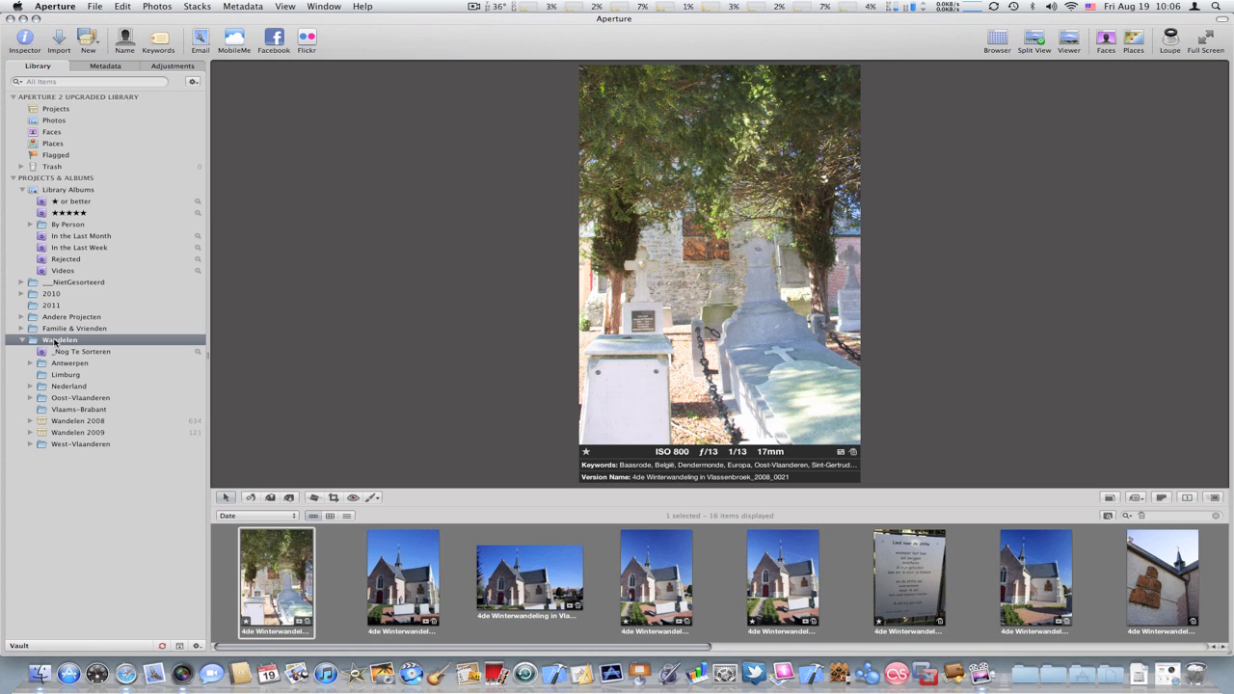
pyautogui.click(65, 422)
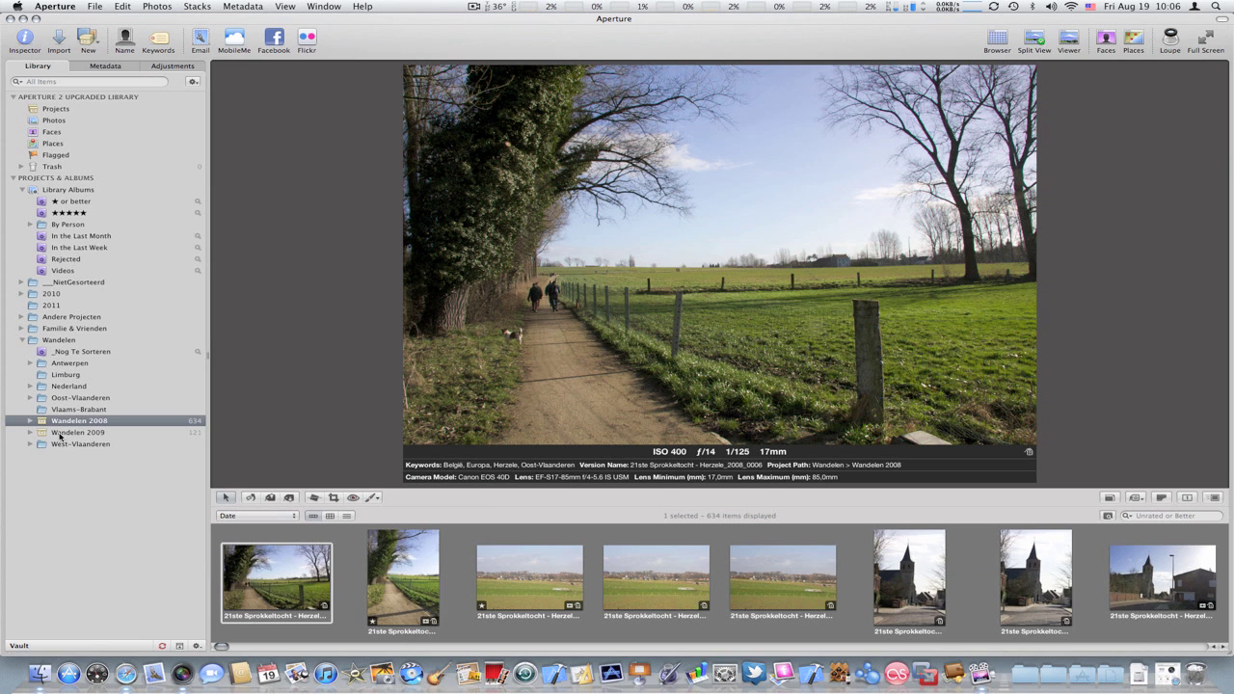
pyautogui.click(74, 353)
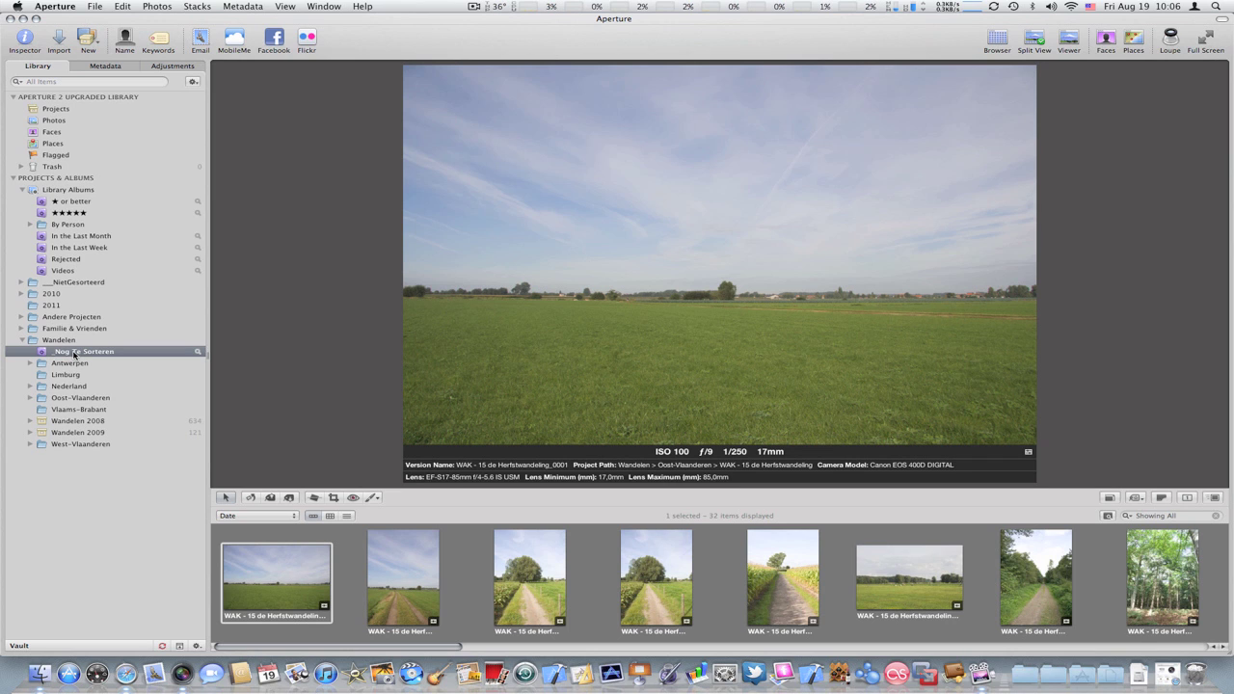
pyautogui.click(58, 365)
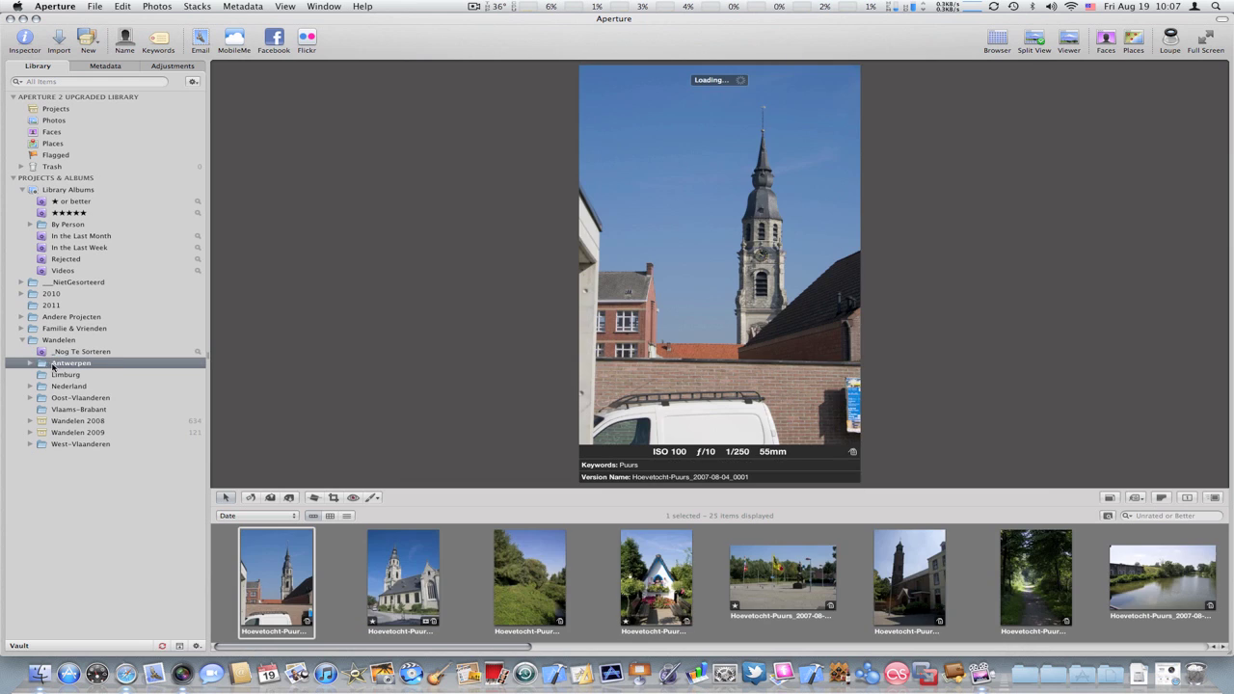
pyautogui.click(32, 364)
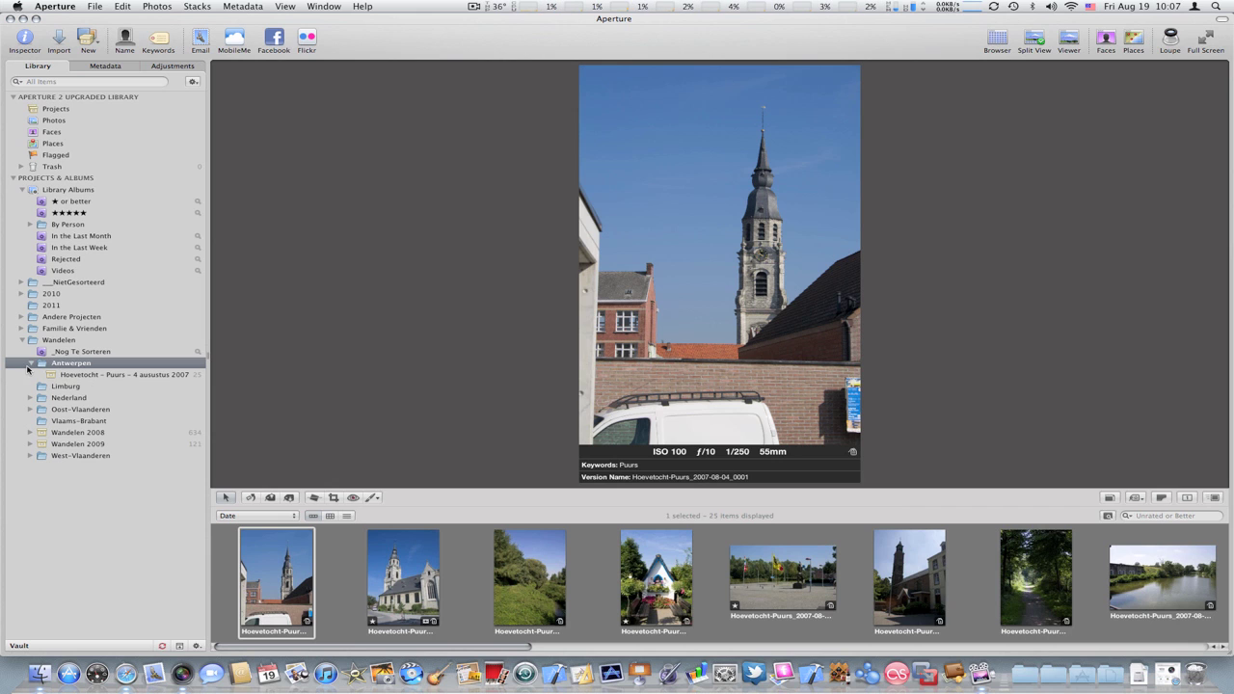
pyautogui.click(29, 364)
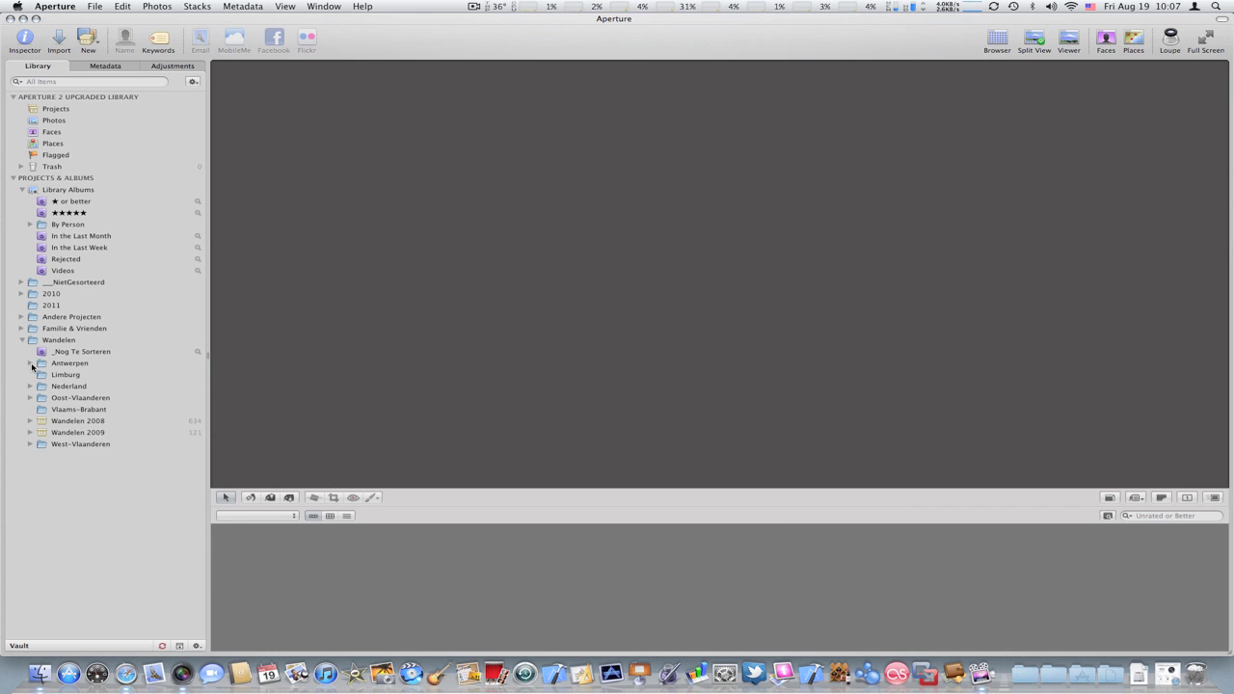
pyautogui.click(58, 339)
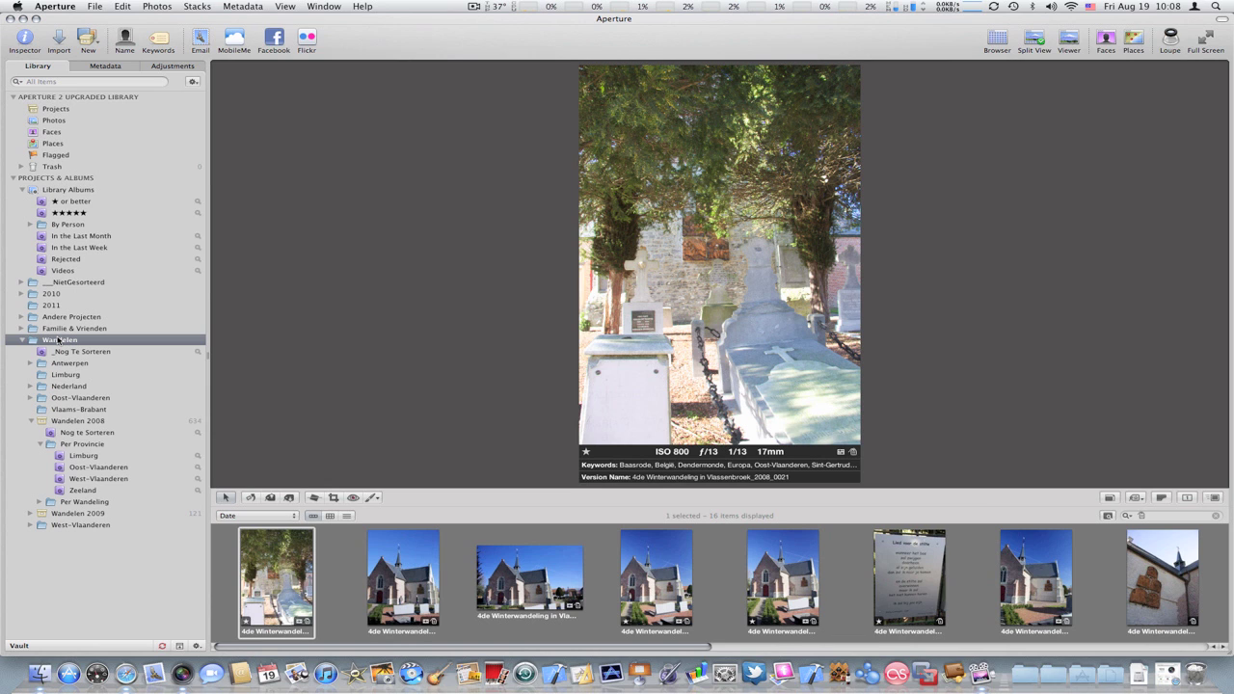
# Add a smart album to Wandelen that filters for three-star-or-better ratings, keeping its default name
pyautogui.rightClick(58, 340)
pyautogui.moveTo(87, 358)
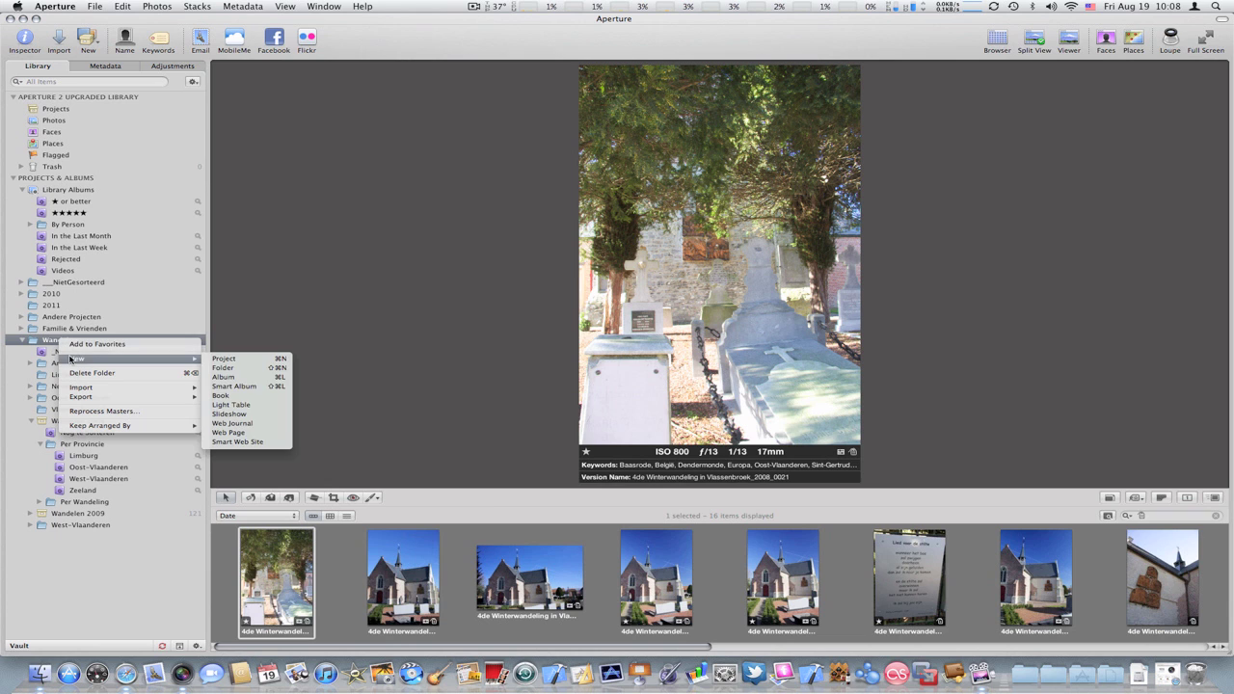
pyautogui.click(258, 386)
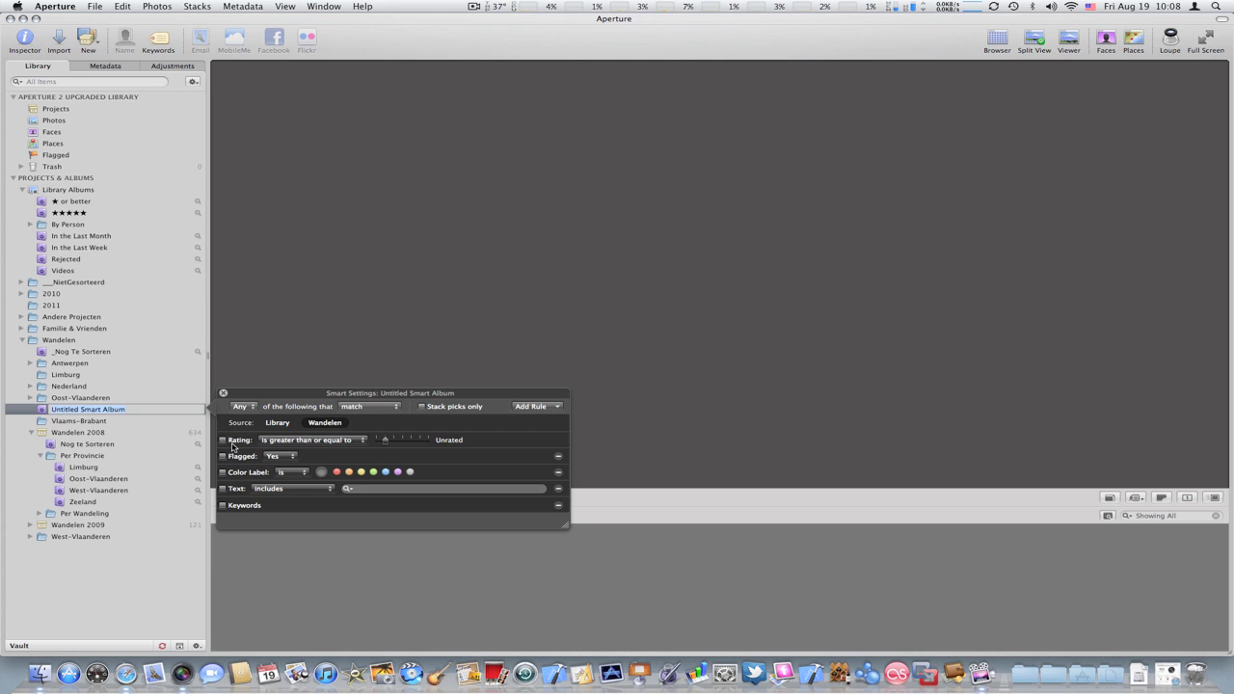
pyautogui.click(223, 440)
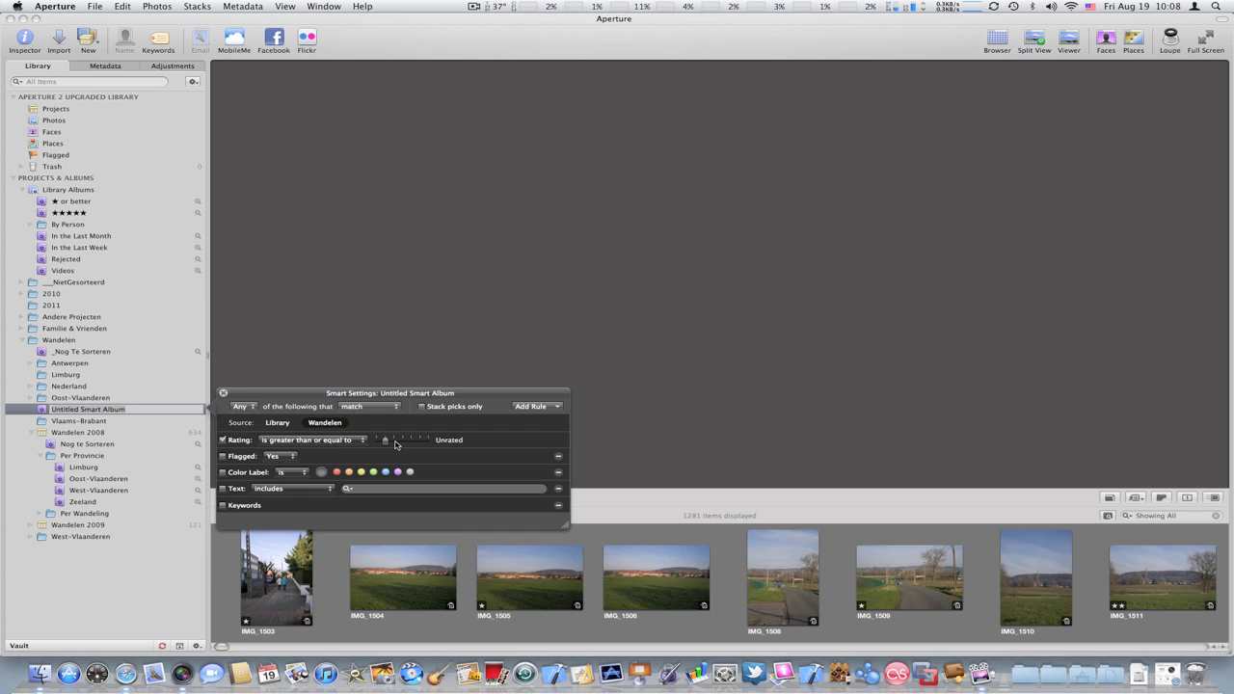
pyautogui.moveTo(384, 440); pyautogui.dragTo(410, 440)
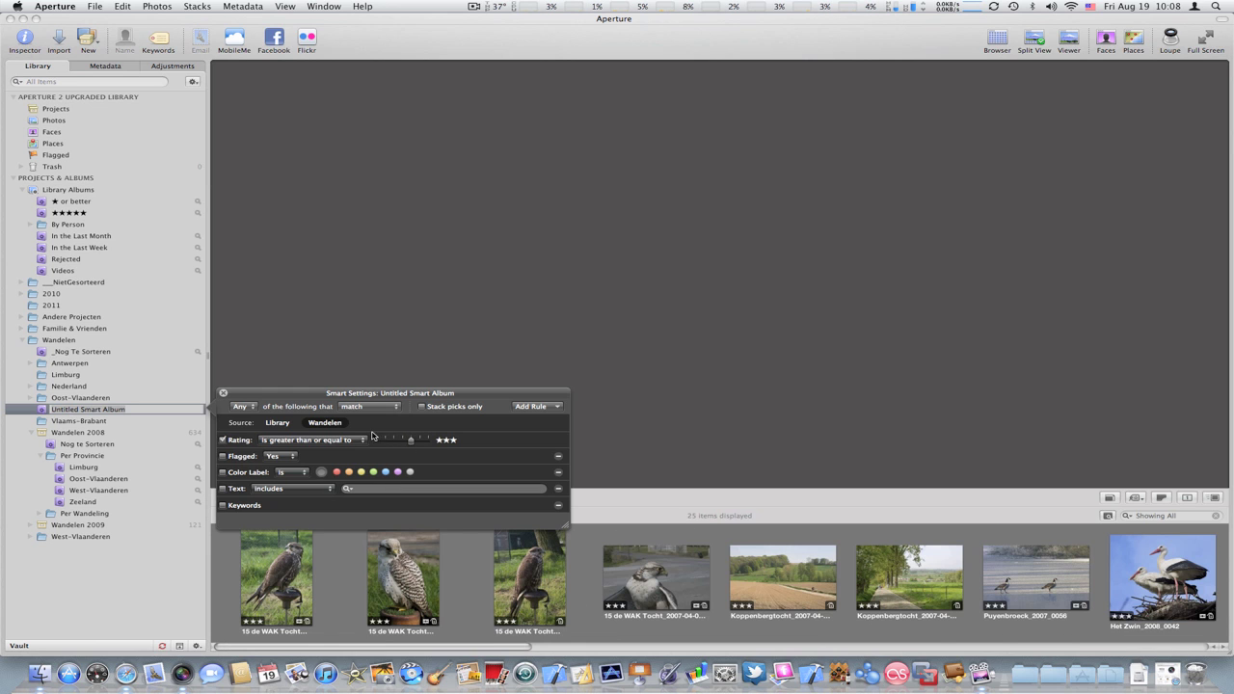
pyautogui.click(223, 392)
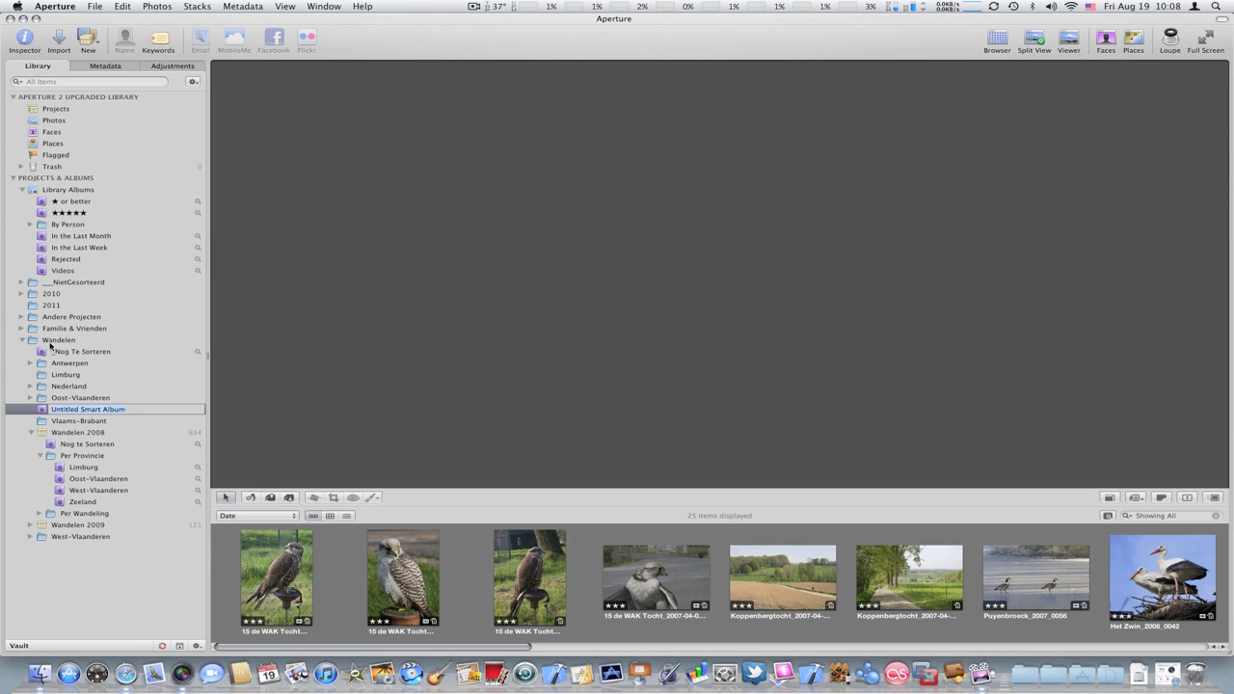
pyautogui.click(42, 411)
pyautogui.hscroll(10, 451, 599)
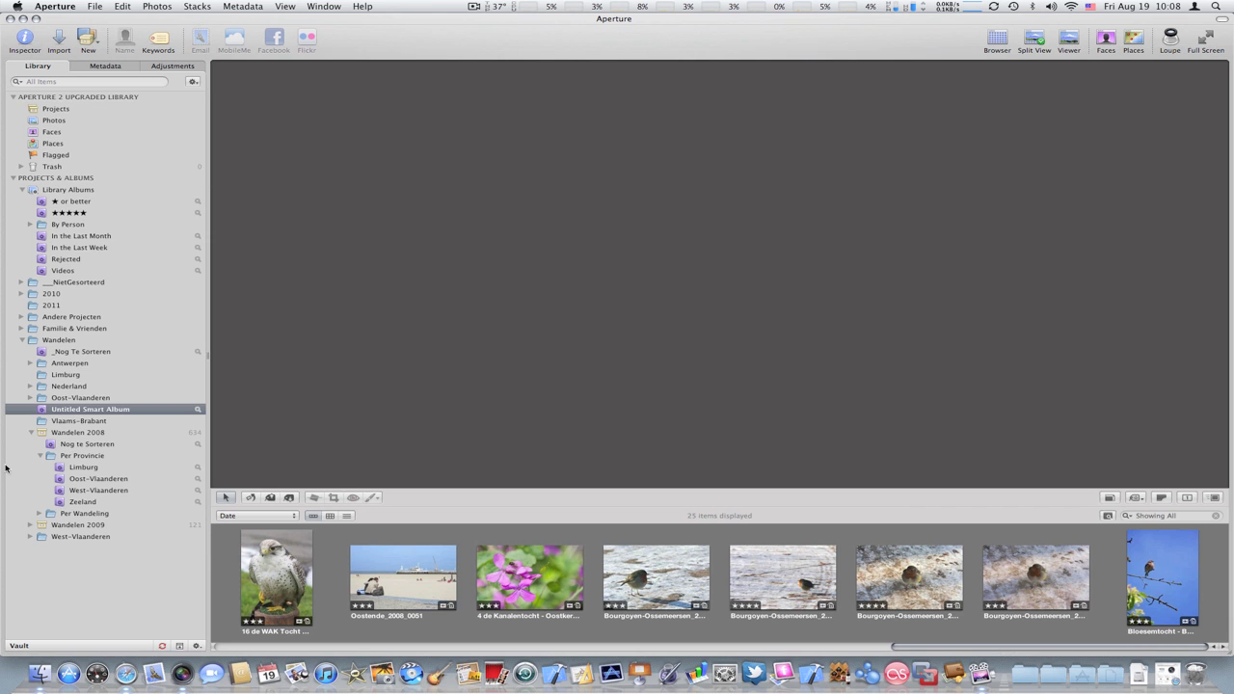
# Expand Nederland and add an Untitled Smart Album there requiring a rating of three stars or more
pyautogui.click(31, 386)
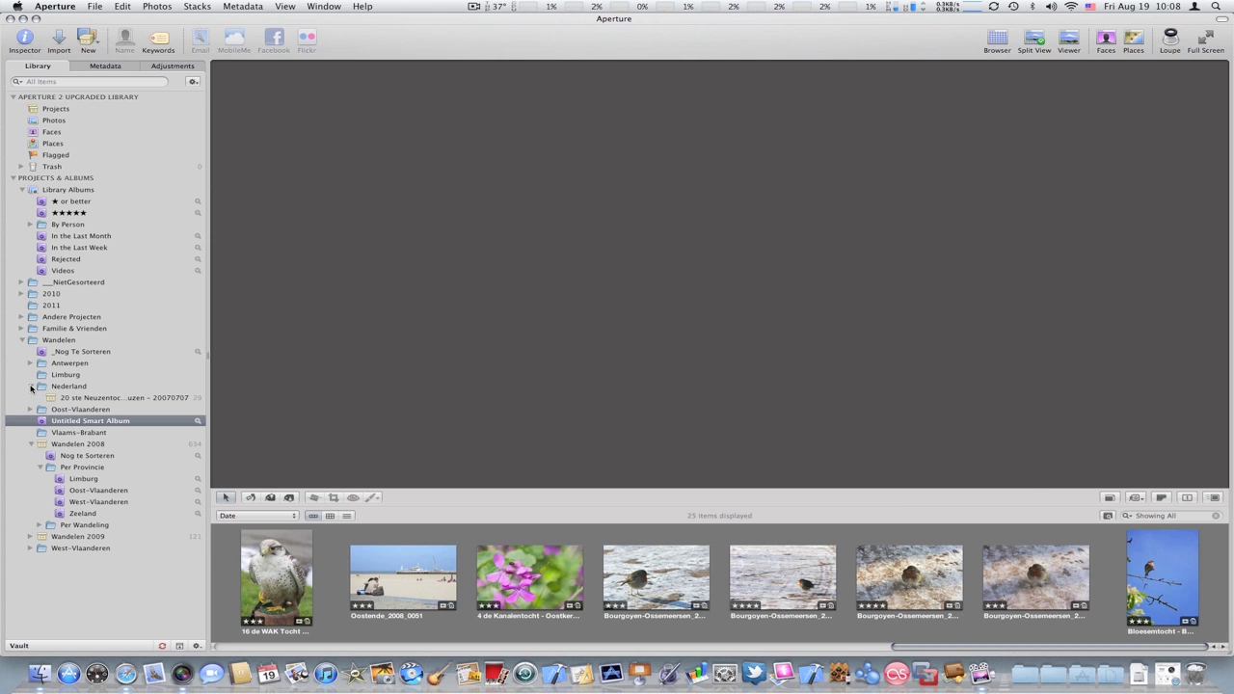
pyautogui.click(57, 386)
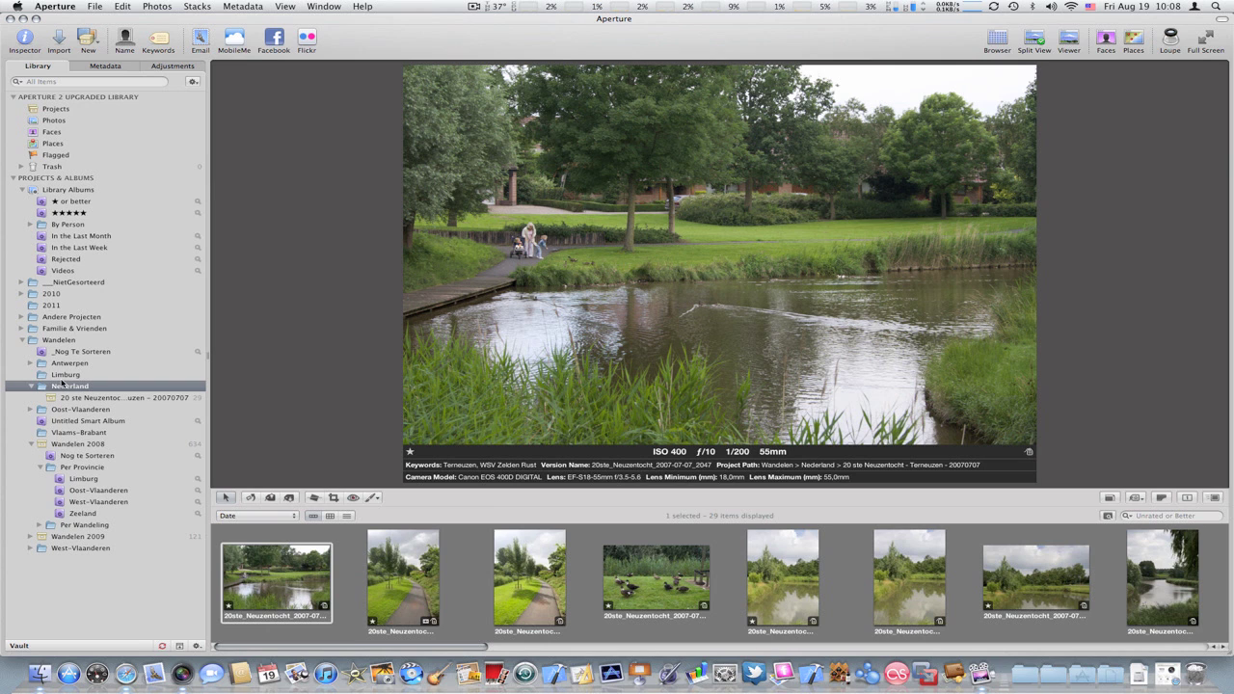
pyautogui.rightClick(58, 385)
pyautogui.moveTo(108, 409)
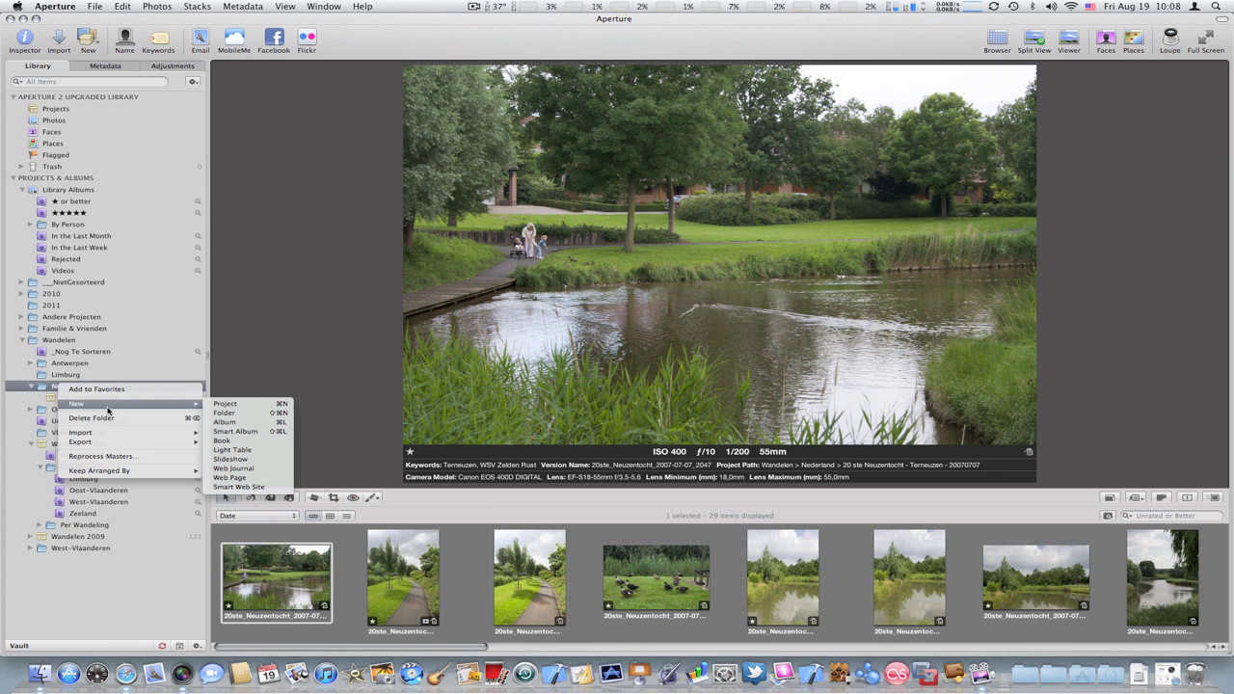
pyautogui.click(249, 432)
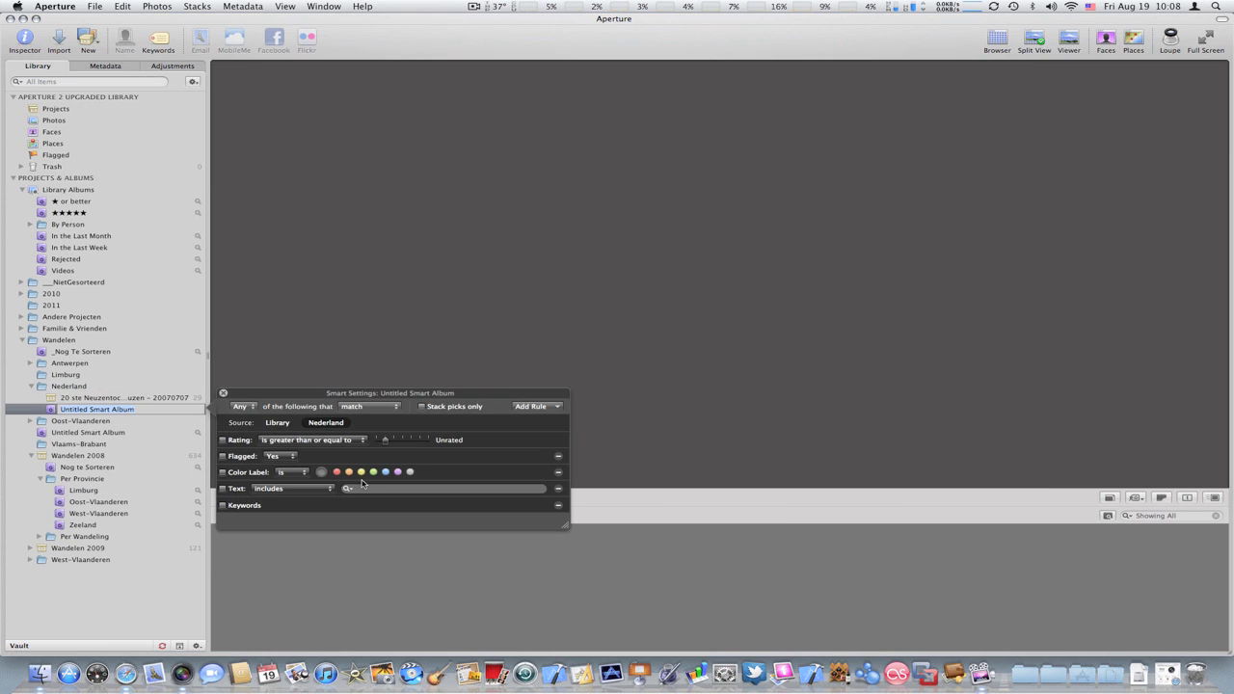
pyautogui.click(243, 440)
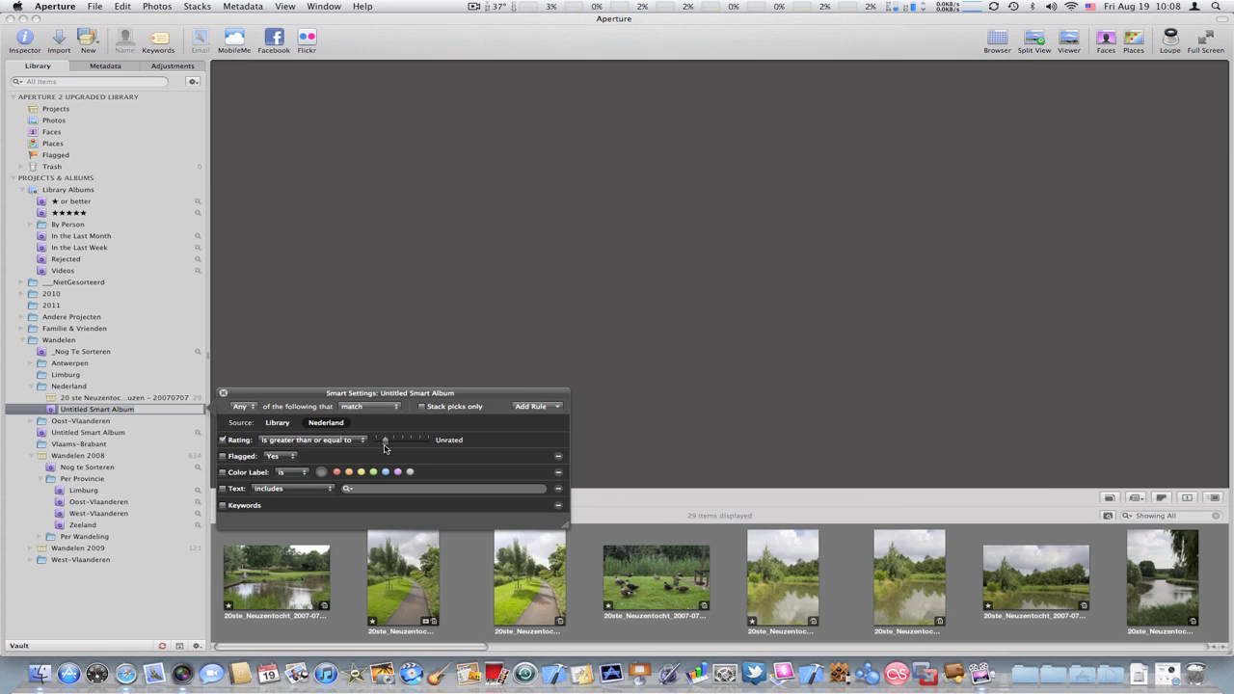
pyautogui.moveTo(386, 440); pyautogui.dragTo(410, 443)
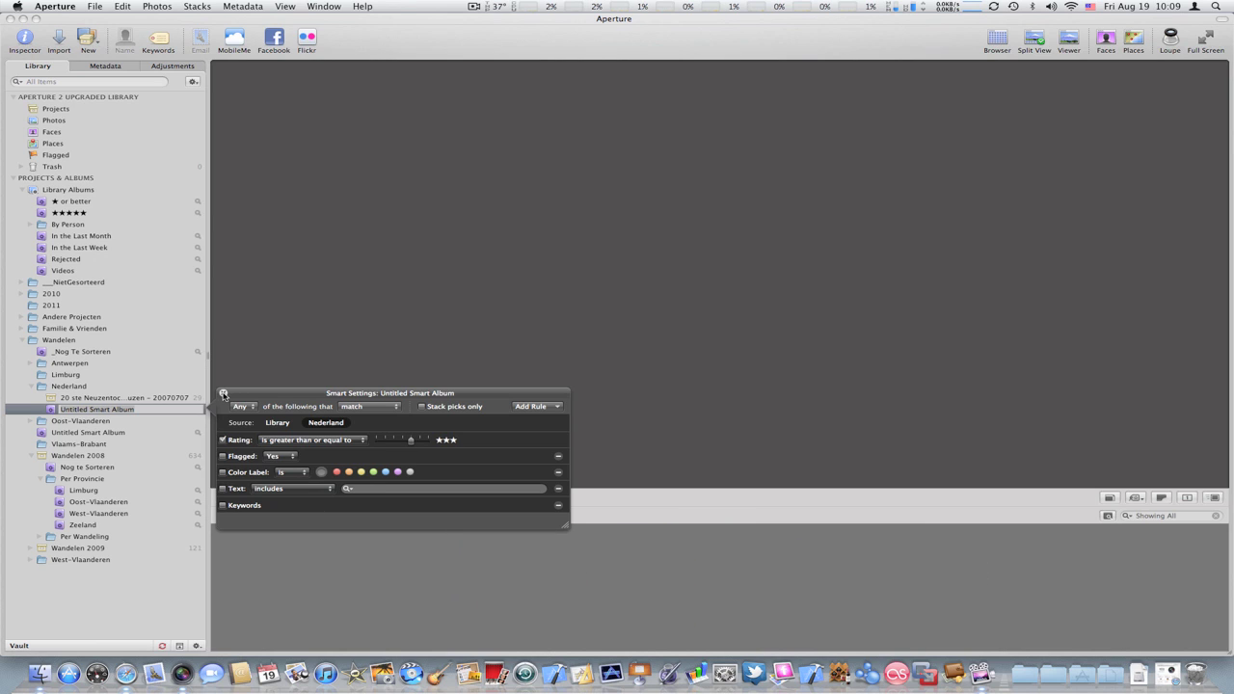
pyautogui.click(222, 394)
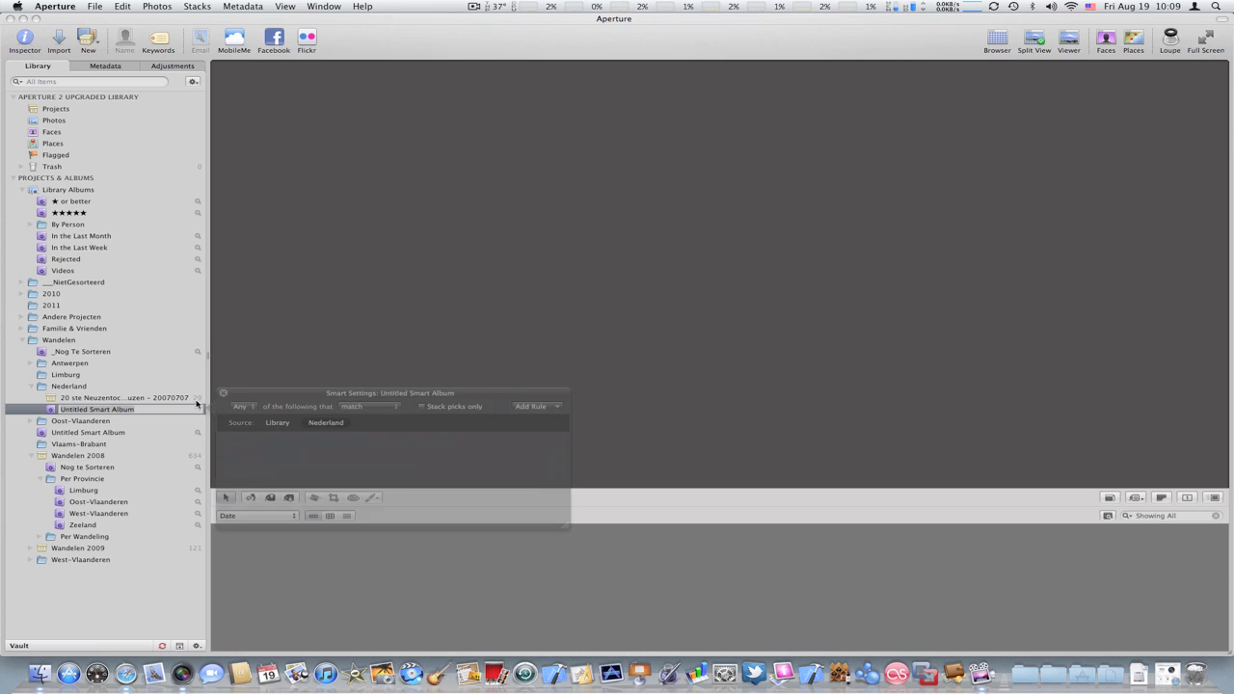
pyautogui.click(47, 411)
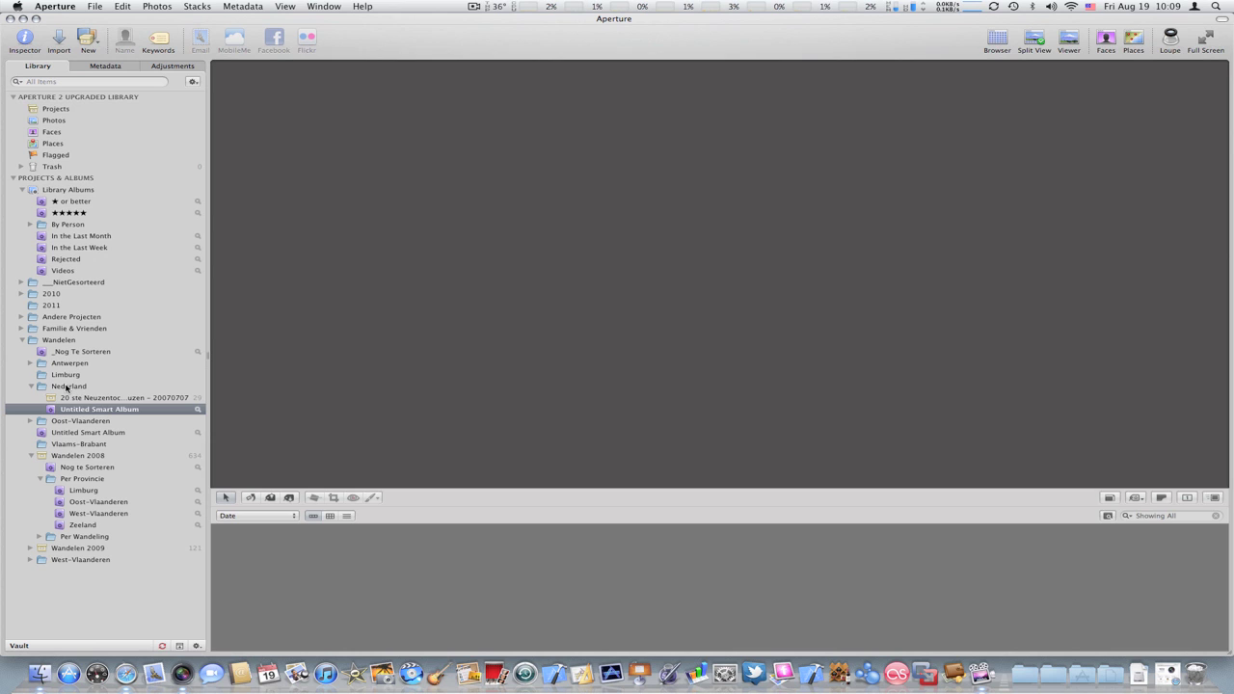
# Open the Wandelen smart album's Smart Settings and switch Source to Library, then back to Wandelen
pyautogui.click(55, 435)
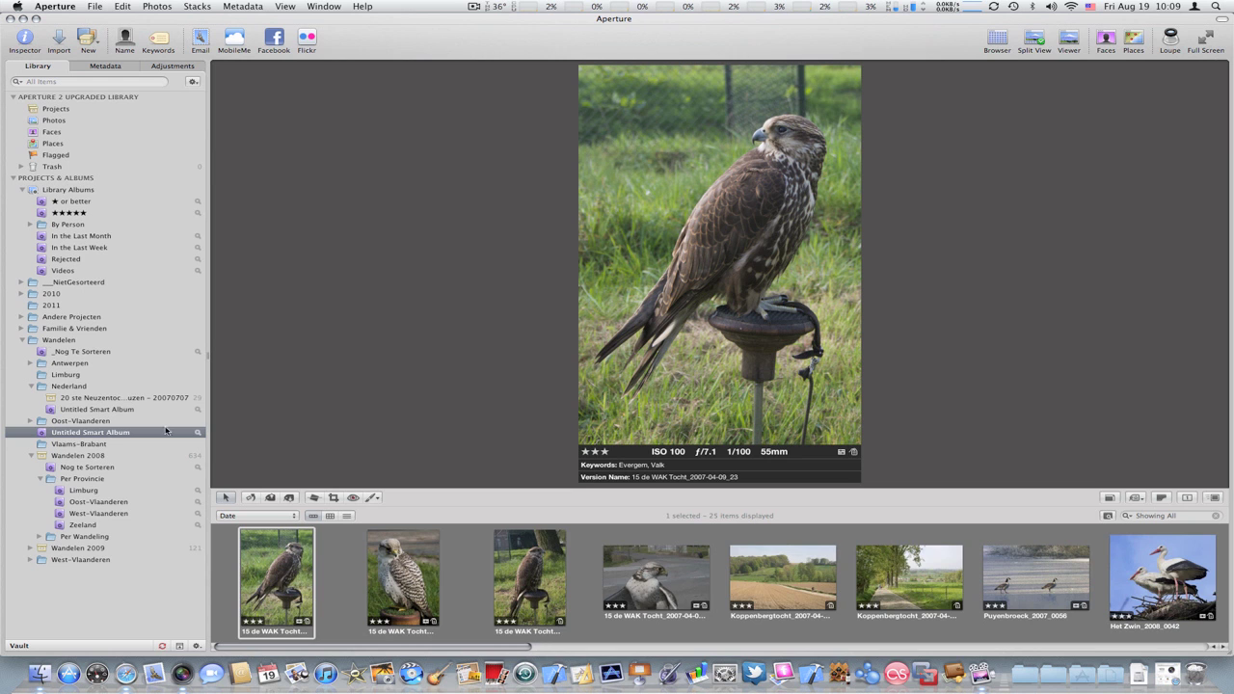
pyautogui.hscroll(10, 419, 616)
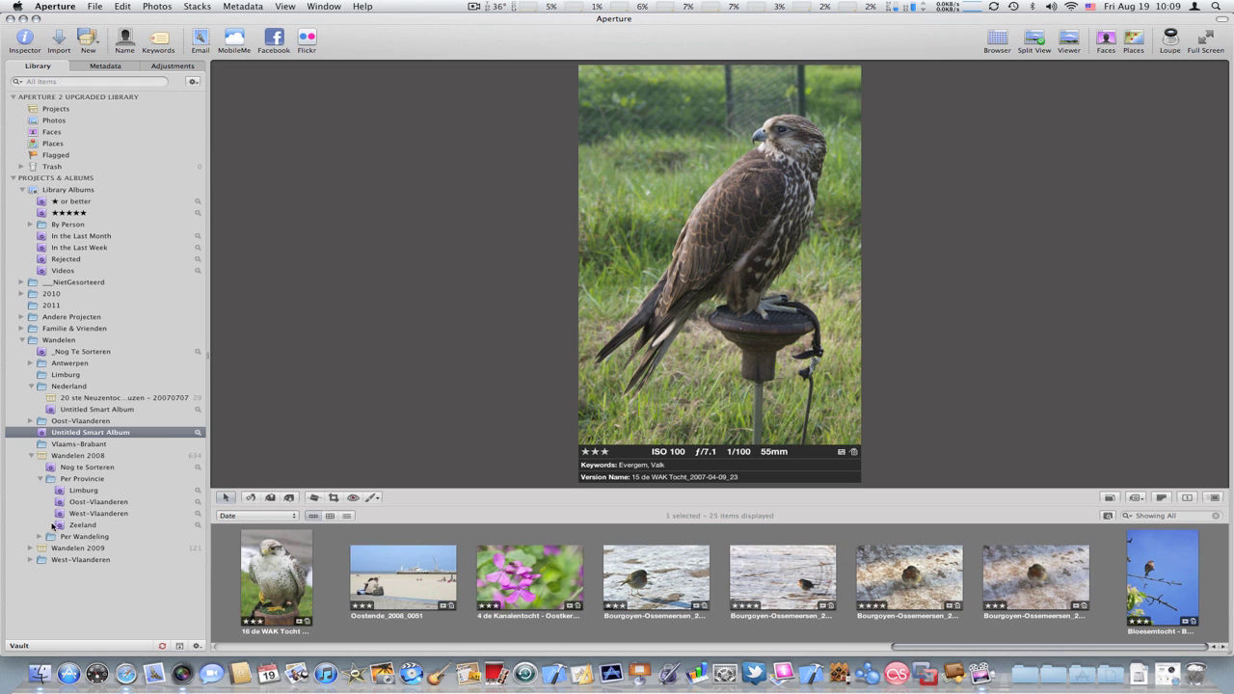
pyautogui.click(198, 434)
pyautogui.click(199, 435)
pyautogui.click(198, 433)
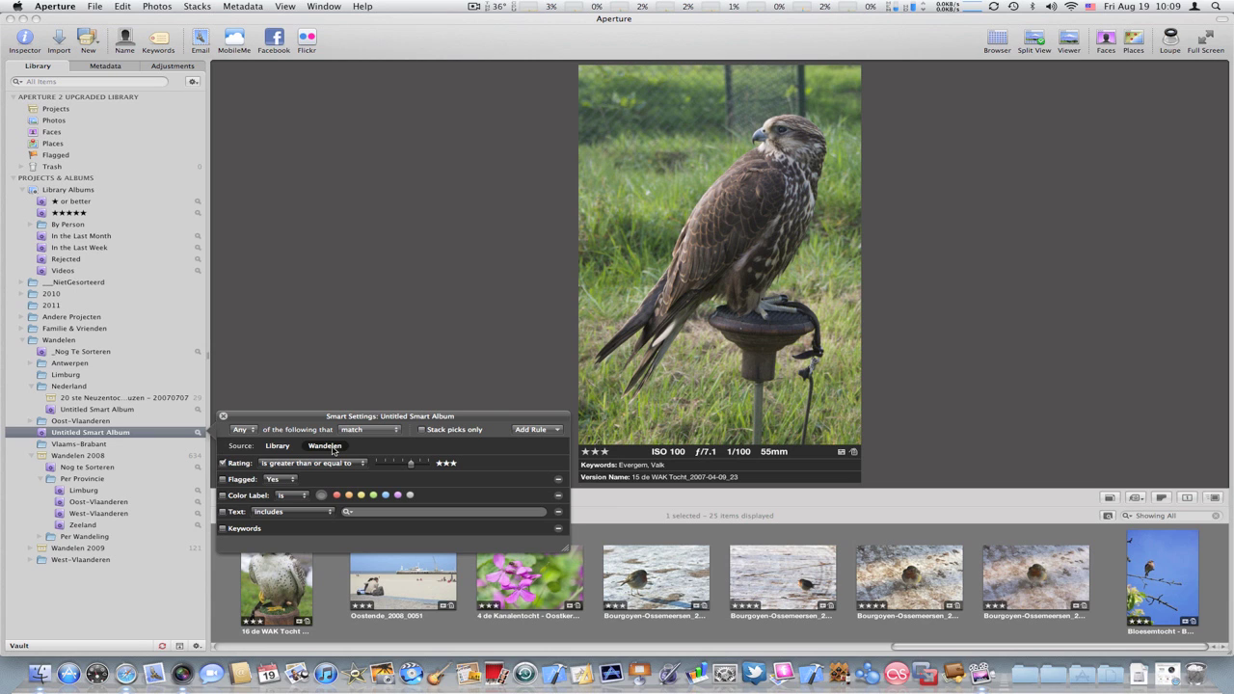
pyautogui.click(275, 446)
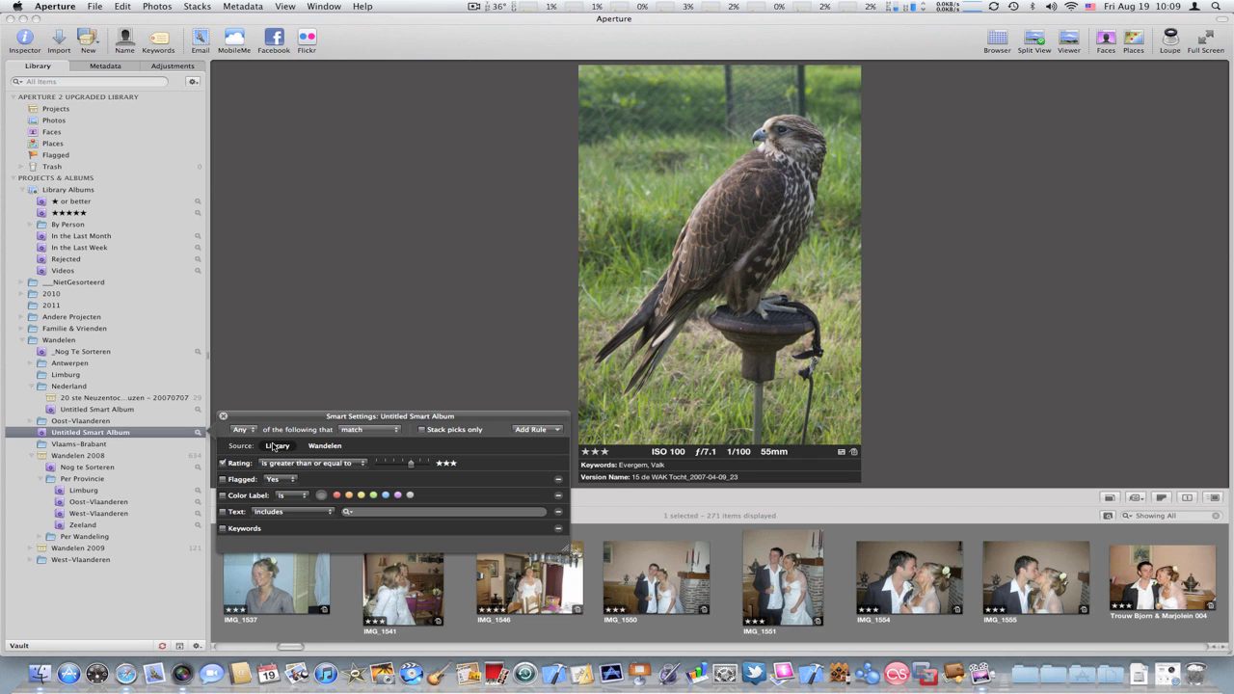
pyautogui.click(322, 447)
# Delete the Untitled Smart Albums in Wandelen and in Nederland with Delete Smart Album
pyautogui.click(223, 417)
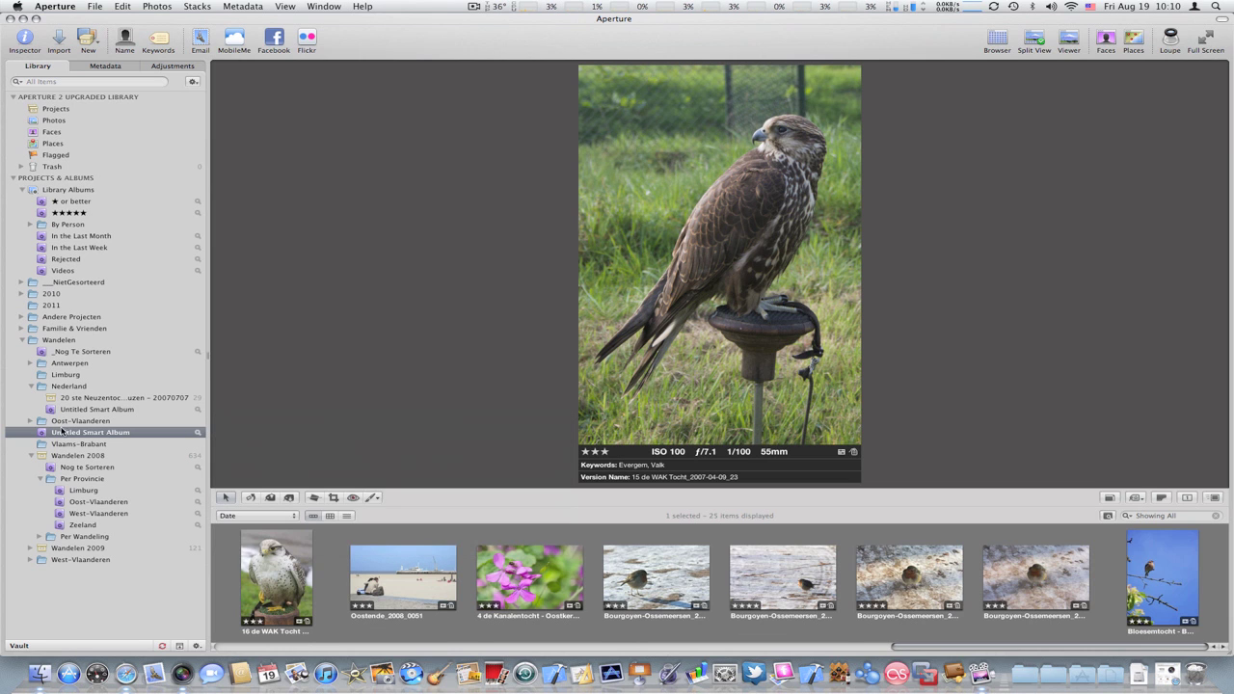
pyautogui.rightClick(64, 432)
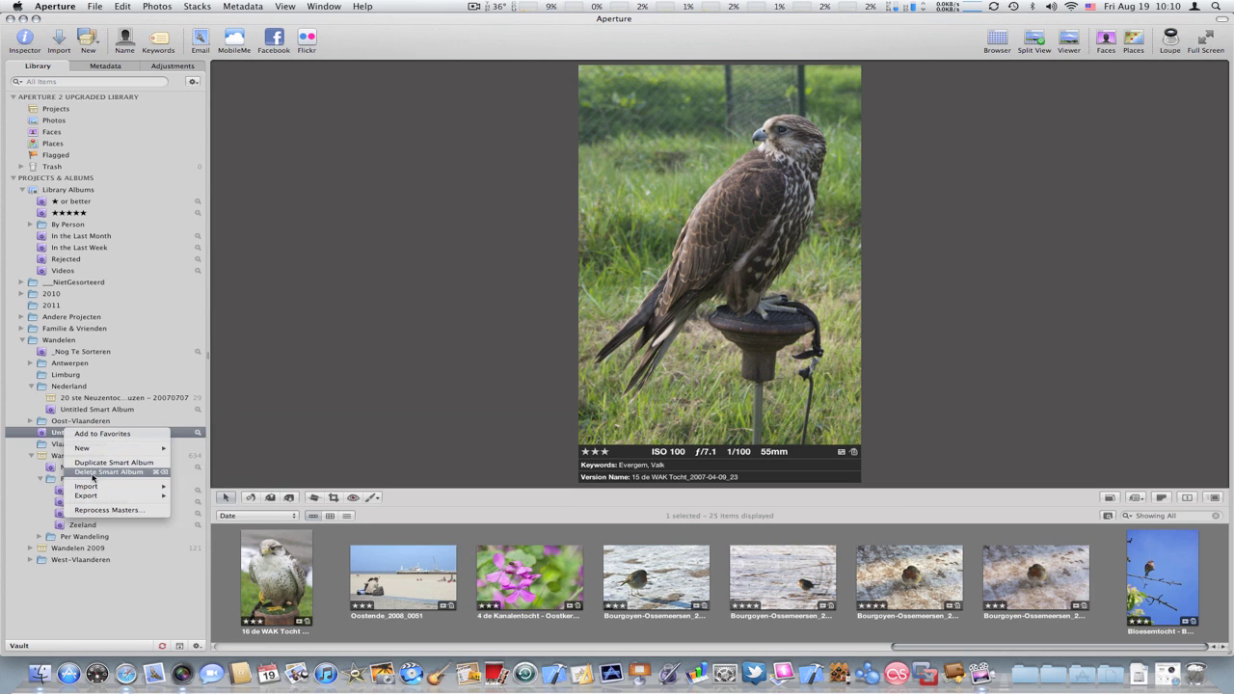
pyautogui.click(106, 472)
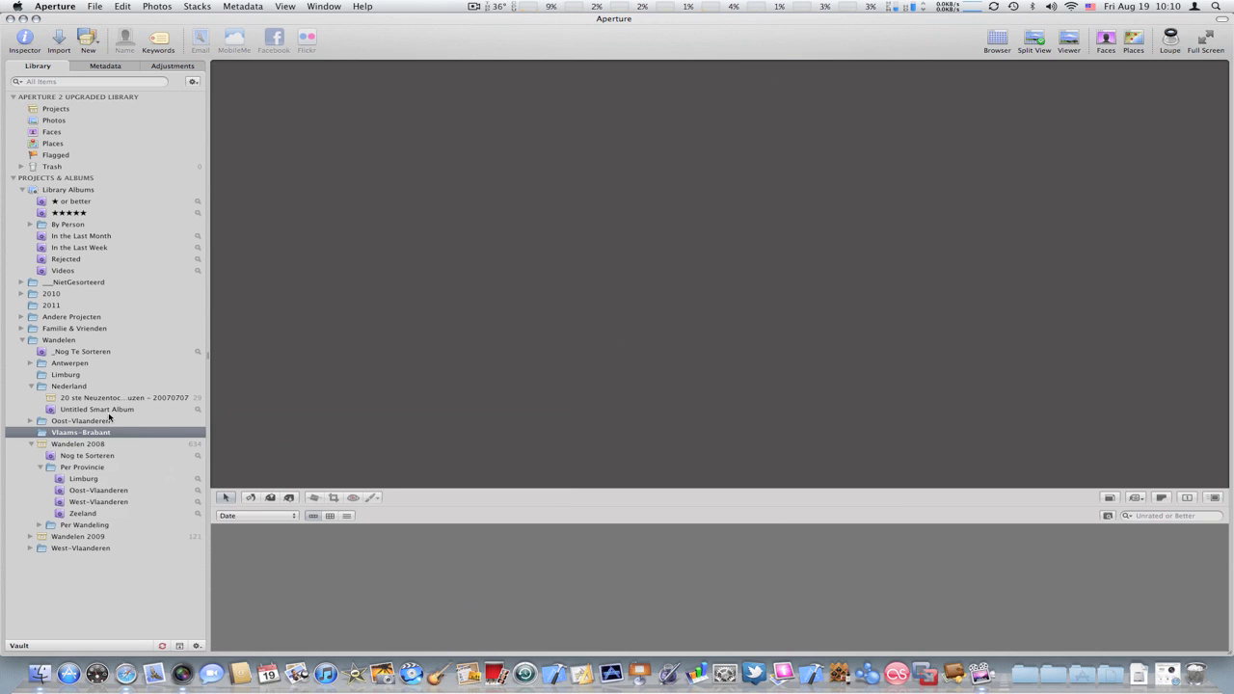
pyautogui.click(109, 411)
pyautogui.rightClick(109, 411)
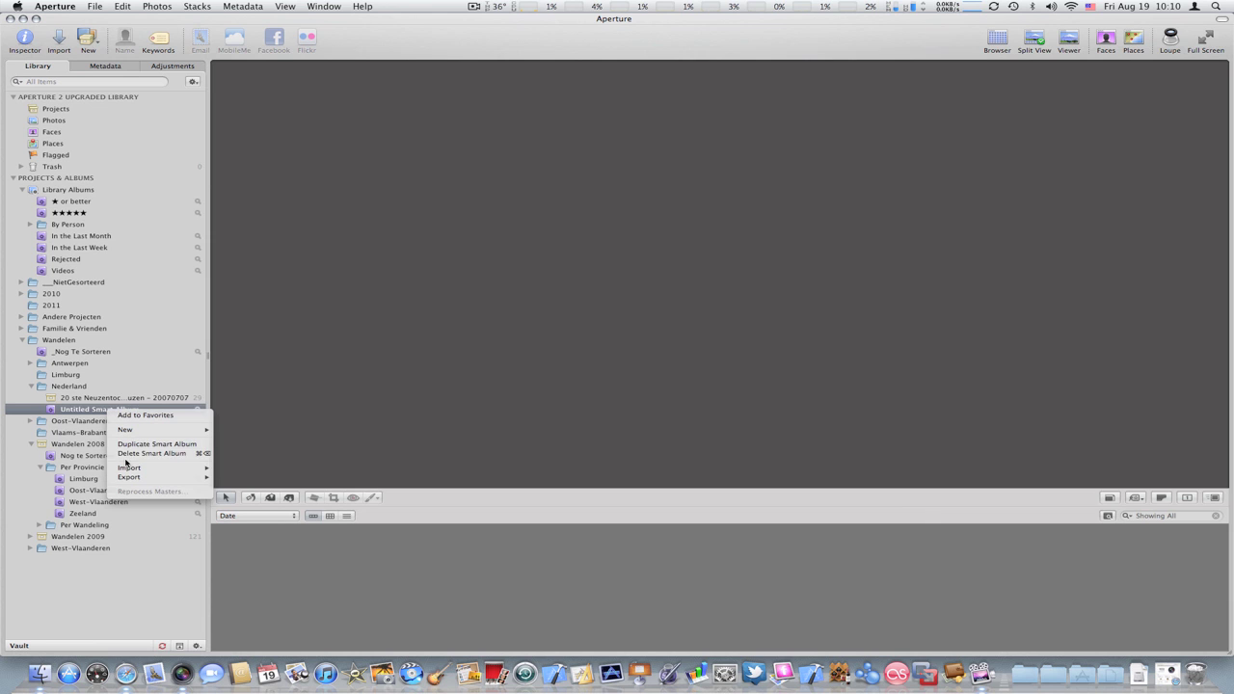
pyautogui.click(128, 453)
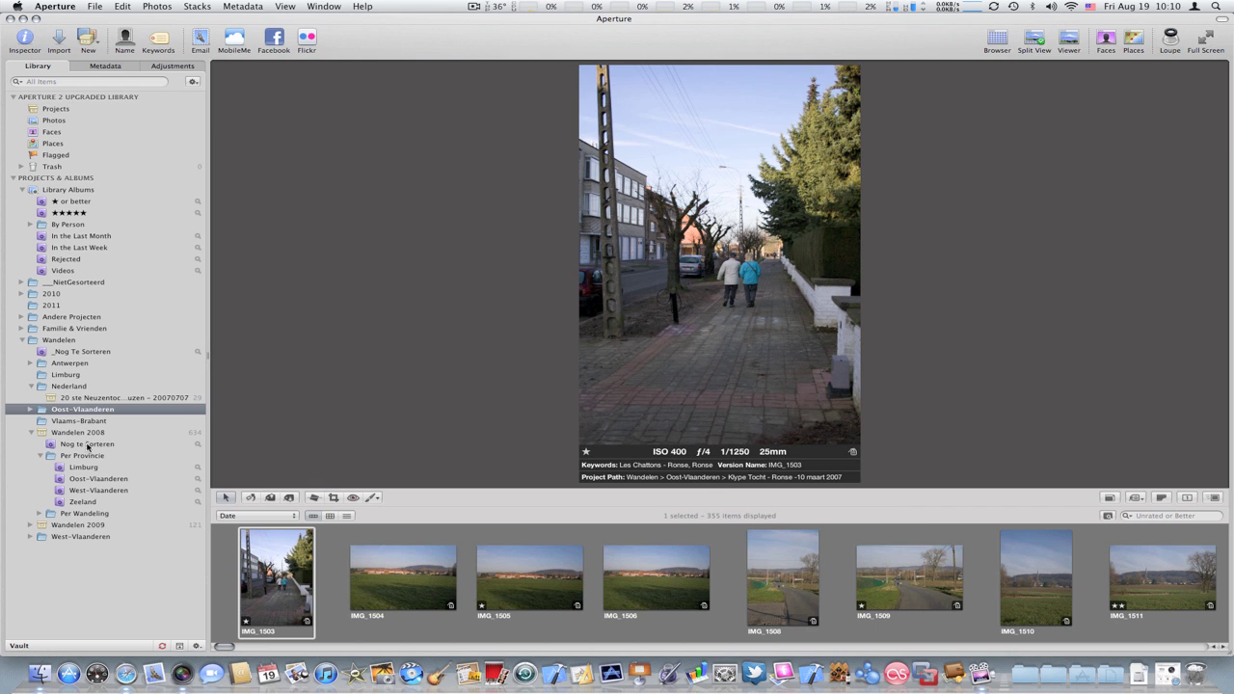
# Collapse Wandelen, try dragging it onto Familie & Vrienden and the top level, then re-expand it
pyautogui.click(54, 433)
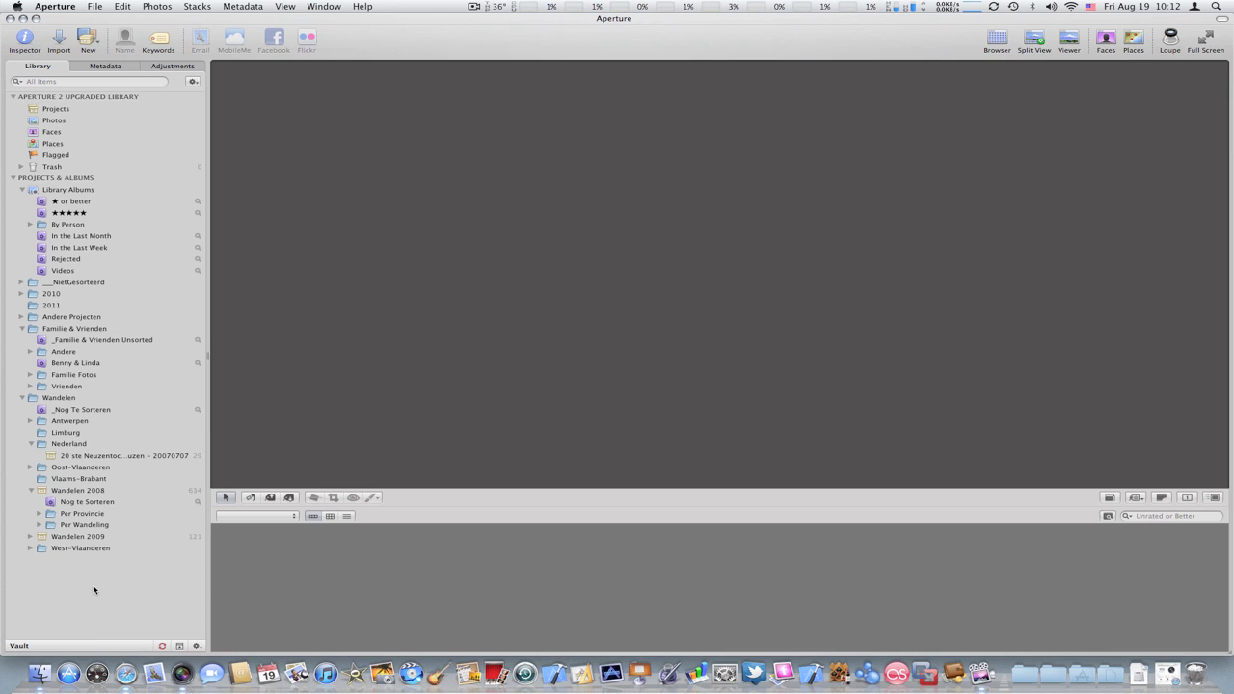
pyautogui.click(24, 399)
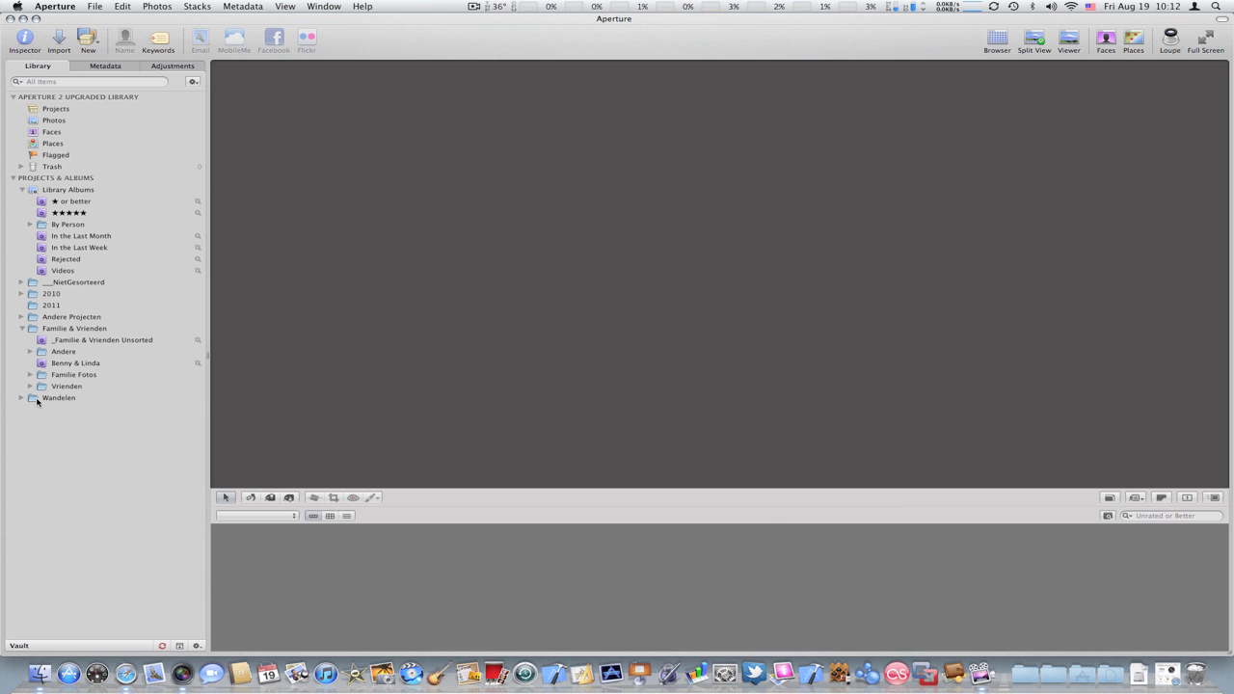
pyautogui.moveTo(36, 401); pyautogui.dragTo(85, 332)
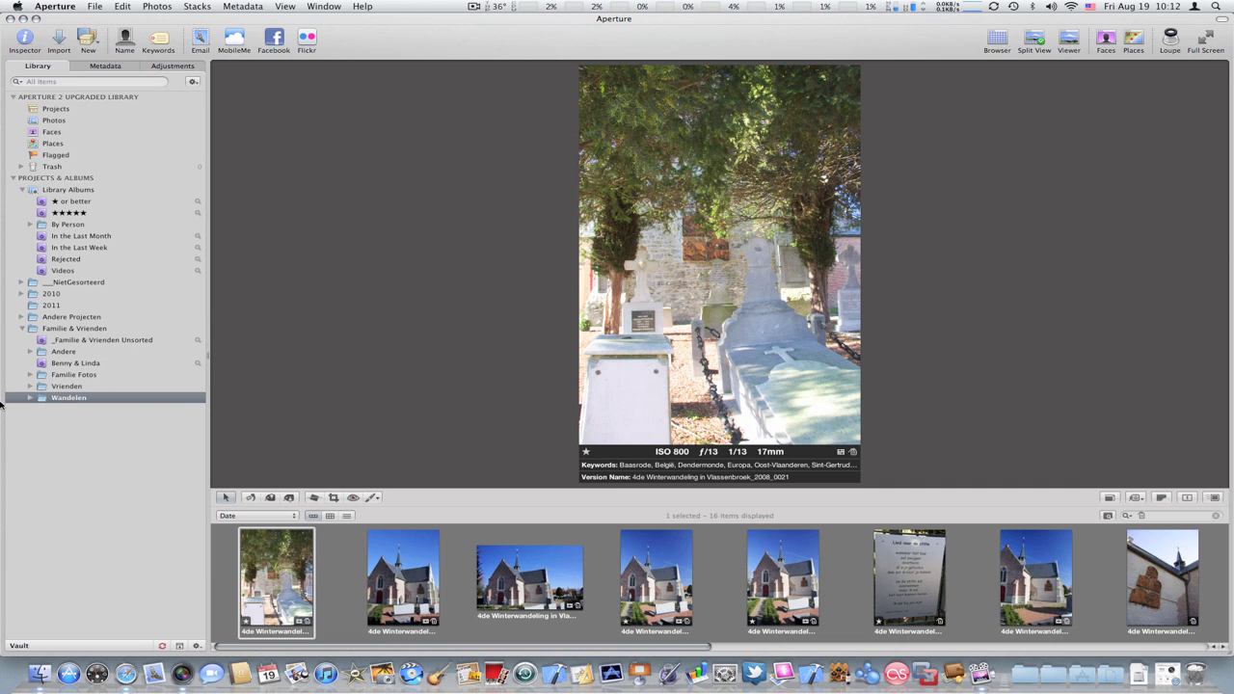
pyautogui.moveTo(44, 400)
pyautogui.mouseDown()
pyautogui.moveTo(19, 410)
pyautogui.moveTo(15, 399)
pyautogui.moveTo(25, 405)
pyautogui.mouseUp()
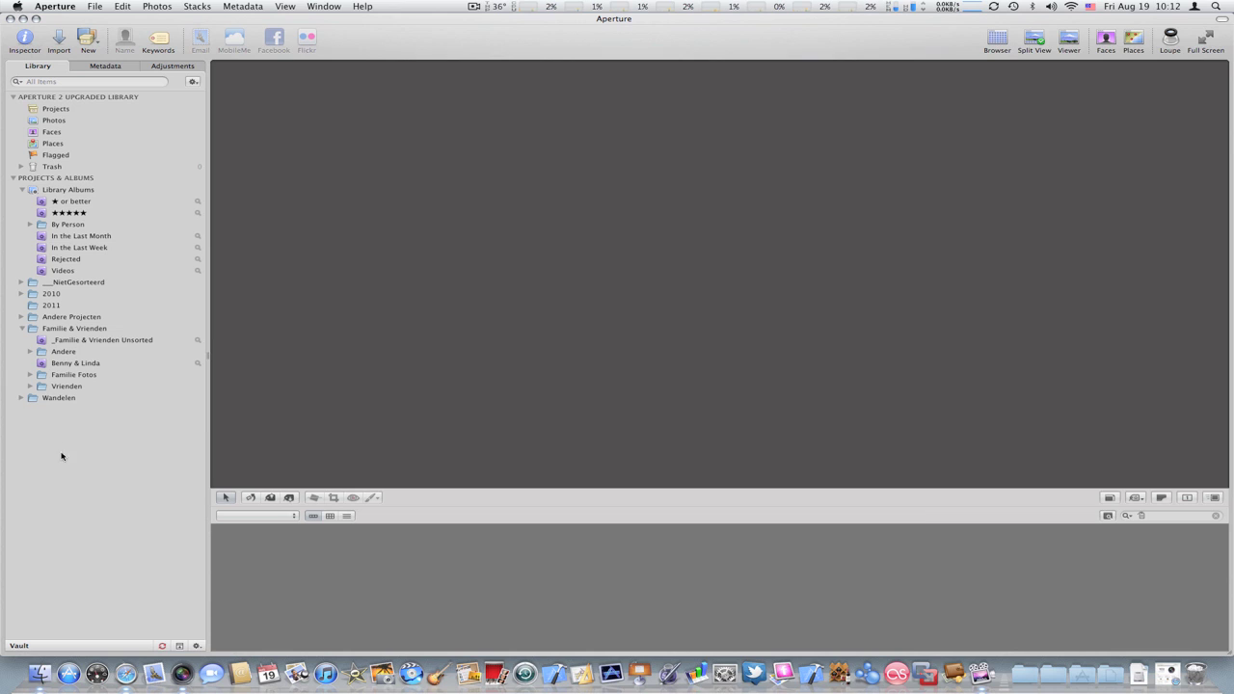
pyautogui.click(21, 399)
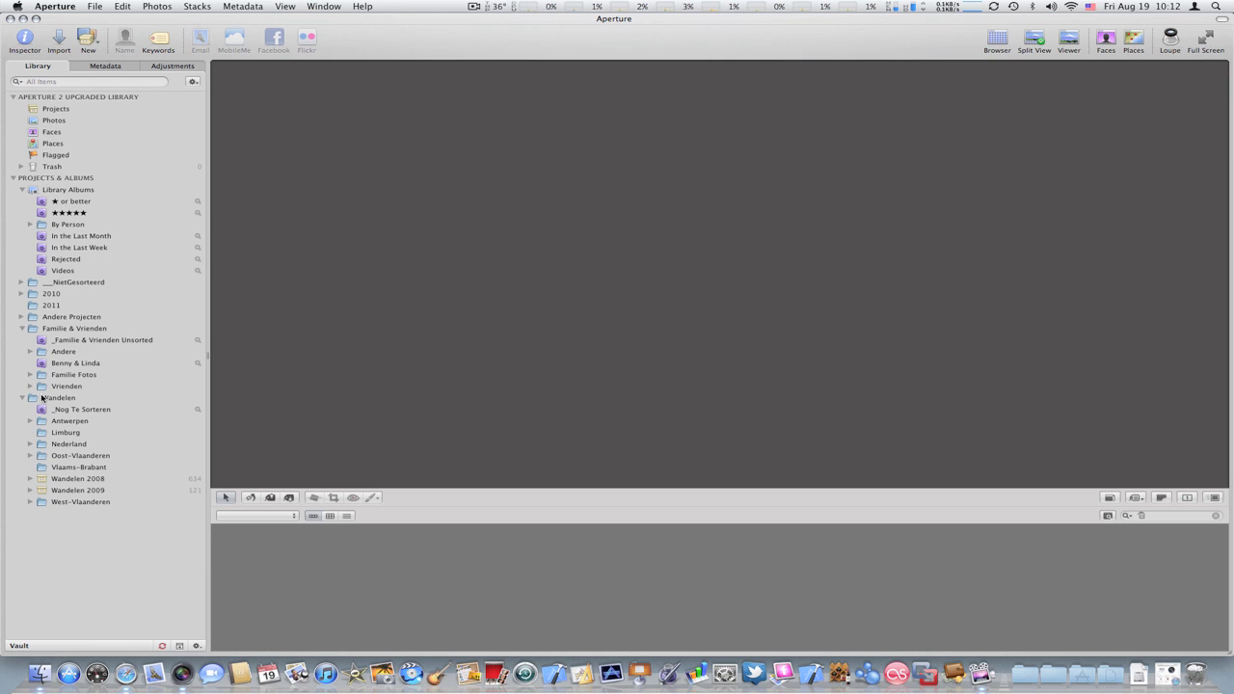
# Rearrange the Wandelen tree, collapsing Wandelen 2008 and Nederland and trying to move the Limburg album
pyautogui.click(42, 398)
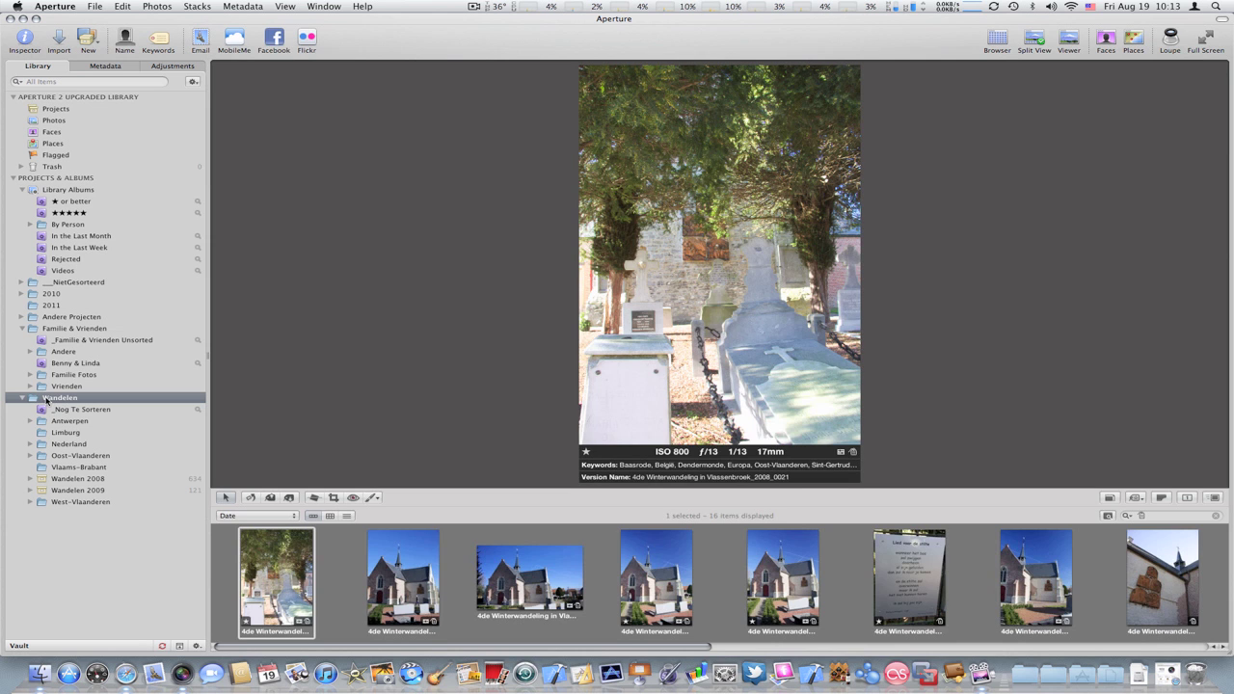
pyautogui.moveTo(43, 398)
pyautogui.mouseDown()
pyautogui.moveTo(93, 457)
pyautogui.moveTo(78, 483)
pyautogui.moveTo(67, 445)
pyautogui.moveTo(29, 402)
pyautogui.mouseUp()
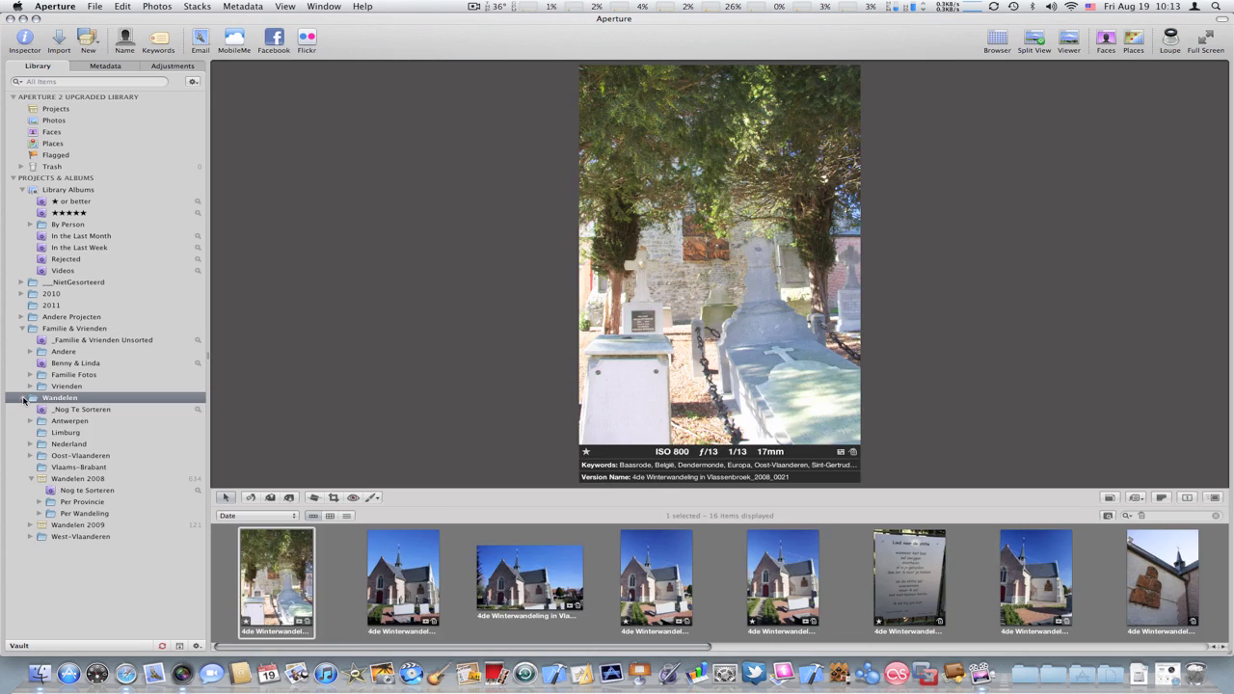
pyautogui.click(25, 399)
pyautogui.click(21, 398)
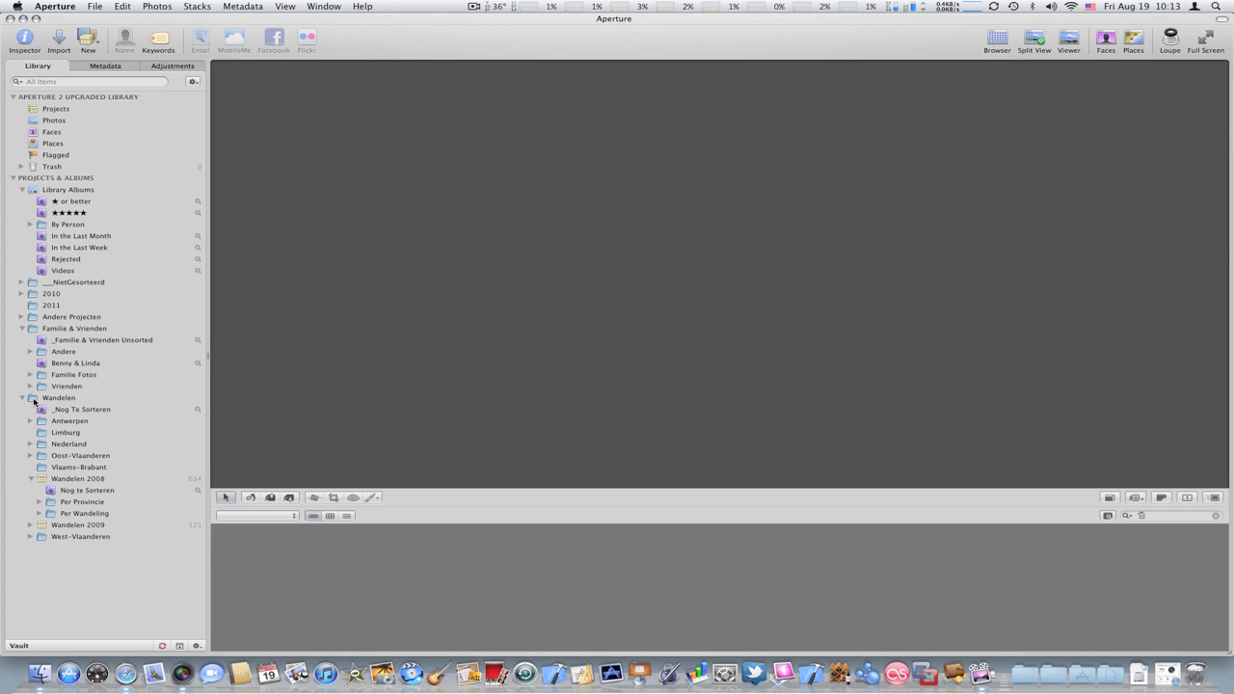
pyautogui.click(31, 478)
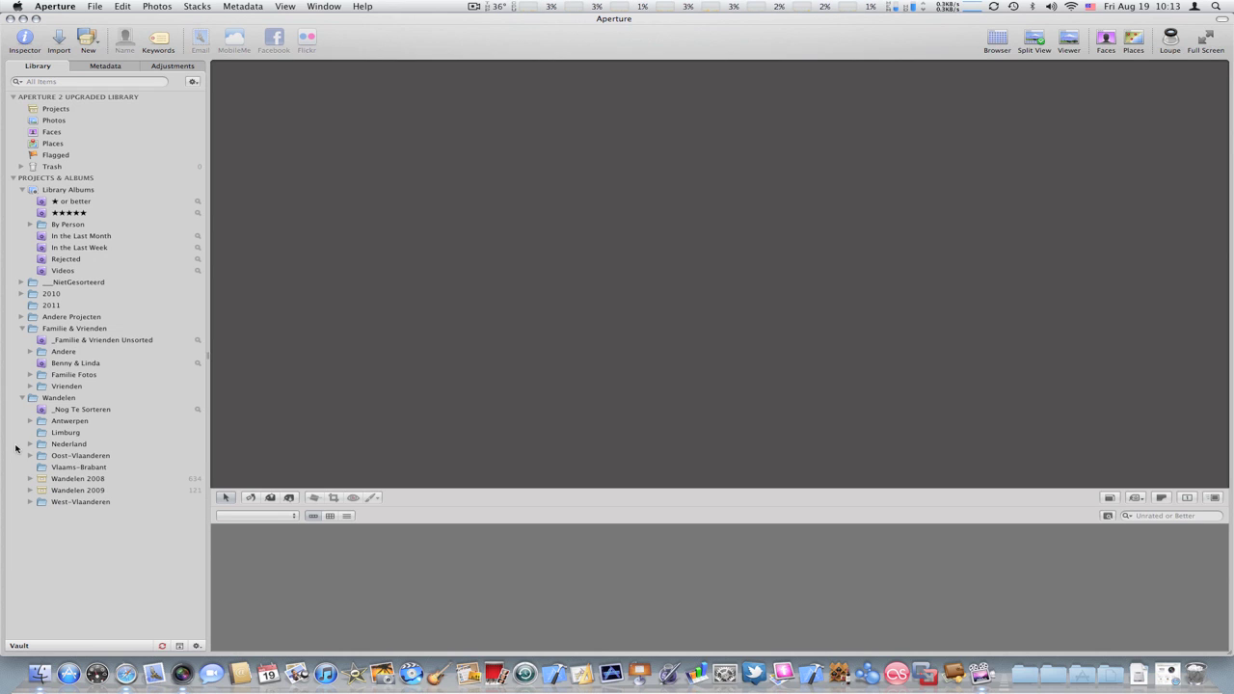
pyautogui.click(30, 444)
pyautogui.click(30, 444)
pyautogui.click(57, 433)
pyautogui.moveTo(58, 433)
pyautogui.mouseDown()
pyautogui.moveTo(60, 336)
pyautogui.moveTo(55, 405)
pyautogui.moveTo(76, 489)
pyautogui.moveTo(57, 399)
pyautogui.moveTo(60, 434)
pyautogui.mouseUp()
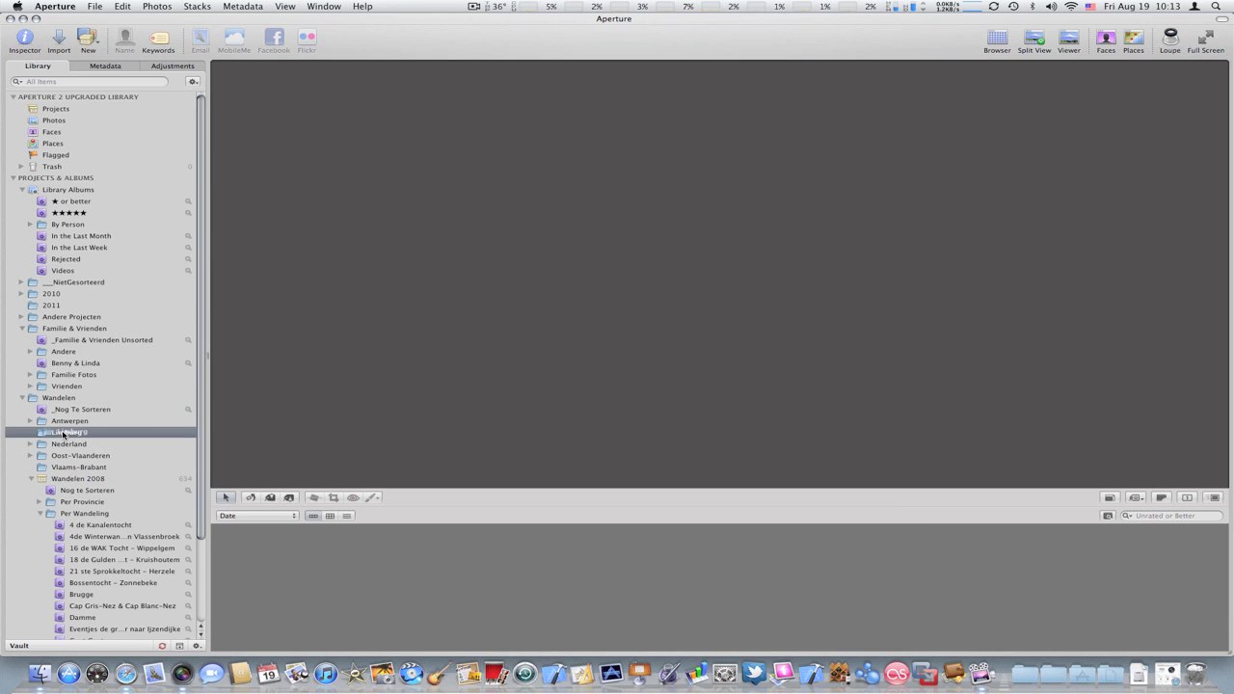
# Move the Hoevetocht - Puurs - 4 augustus 2007 project into Antwerpen and show its 25 photos
pyautogui.click(31, 479)
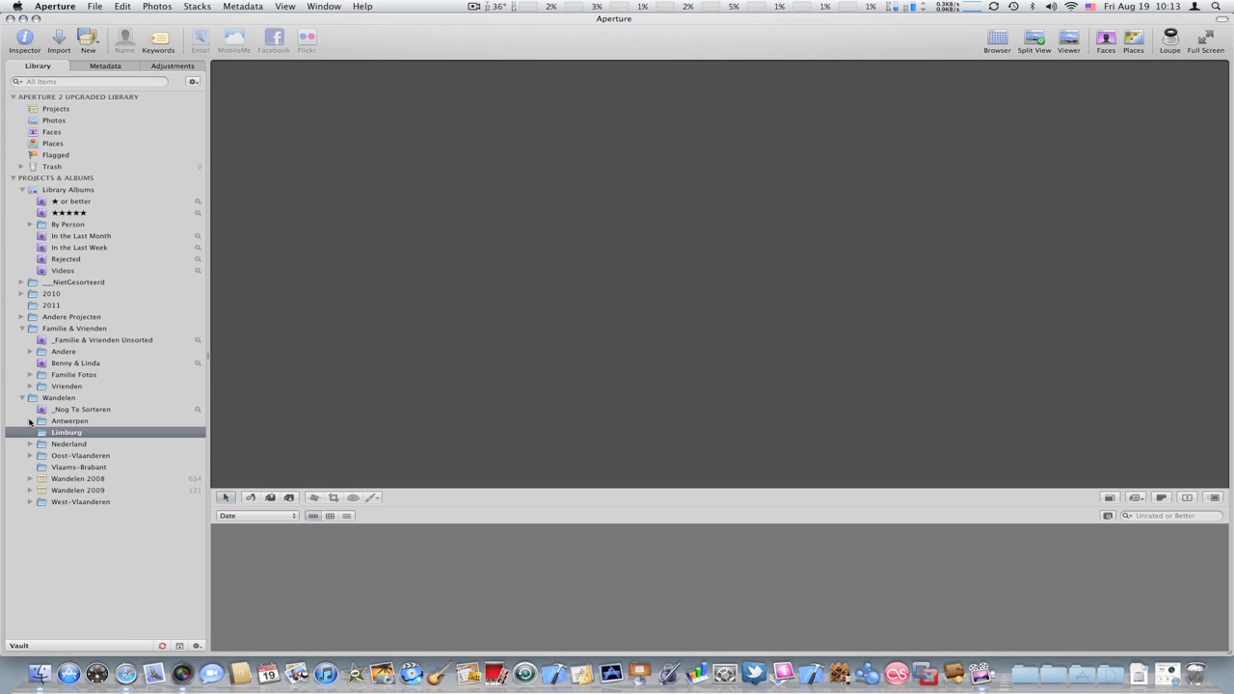
pyautogui.click(31, 422)
pyautogui.click(68, 421)
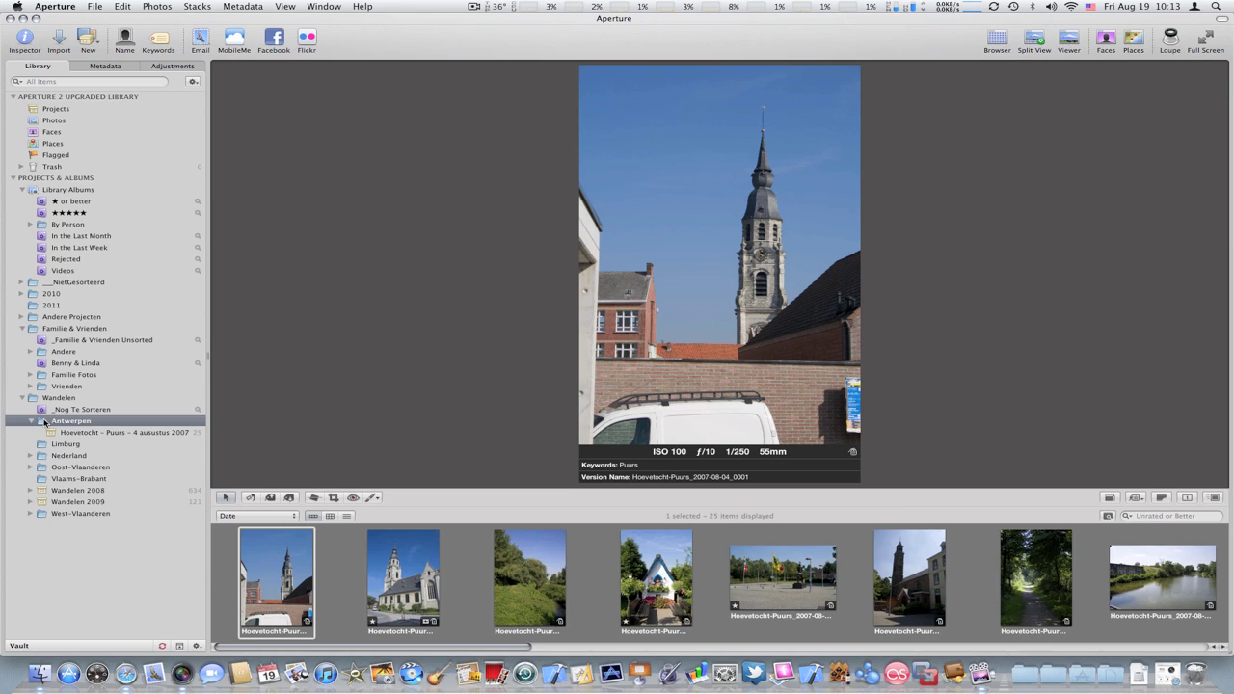
pyautogui.moveTo(92, 433); pyautogui.dragTo(61, 425)
pyautogui.click(63, 432)
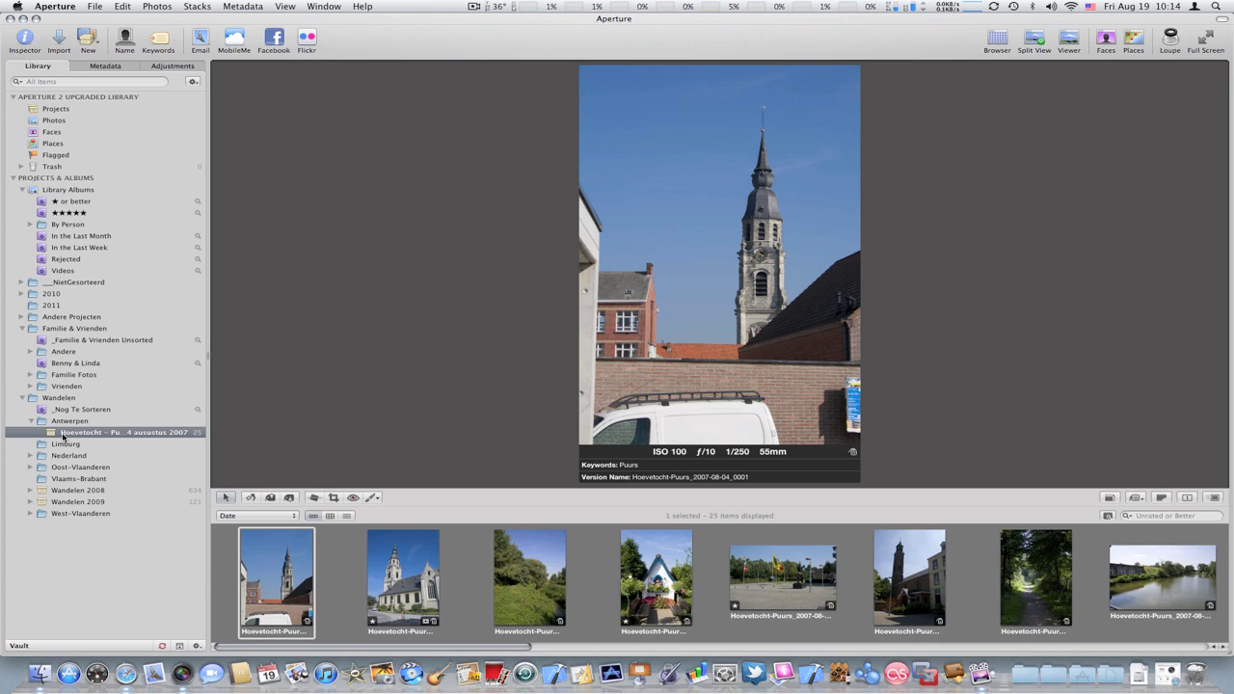
# Expand 2010 to reveal 2010 01, then show all 11480 Familie & Vrienden photos
pyautogui.click(21, 293)
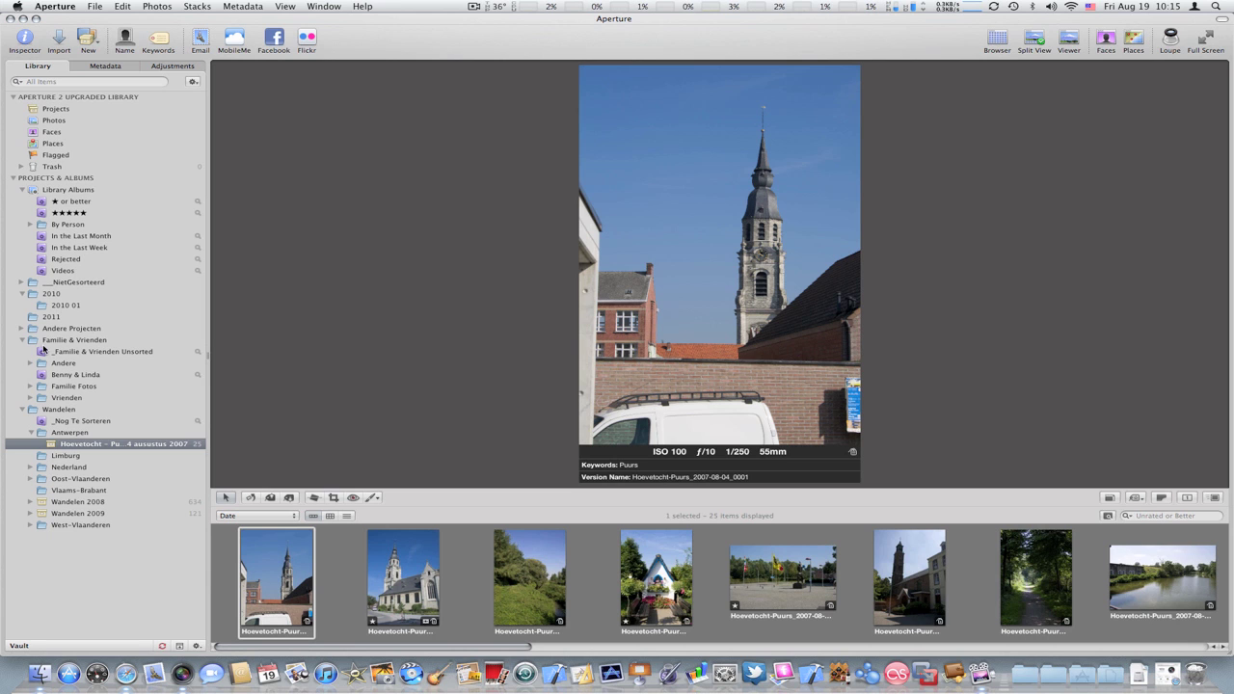
pyautogui.click(46, 343)
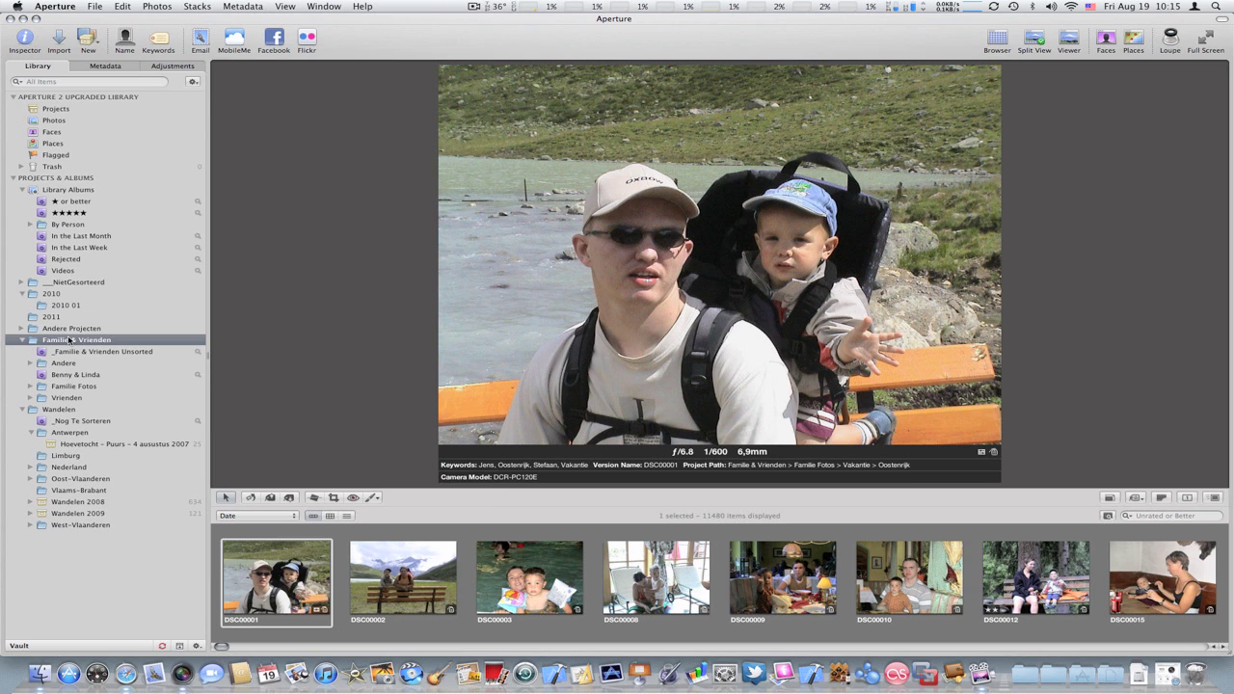
# Expand Familie Fotos, collapse Andere and Etentjes, and browse Vakantie and the Rhodos albums
pyautogui.click(30, 389)
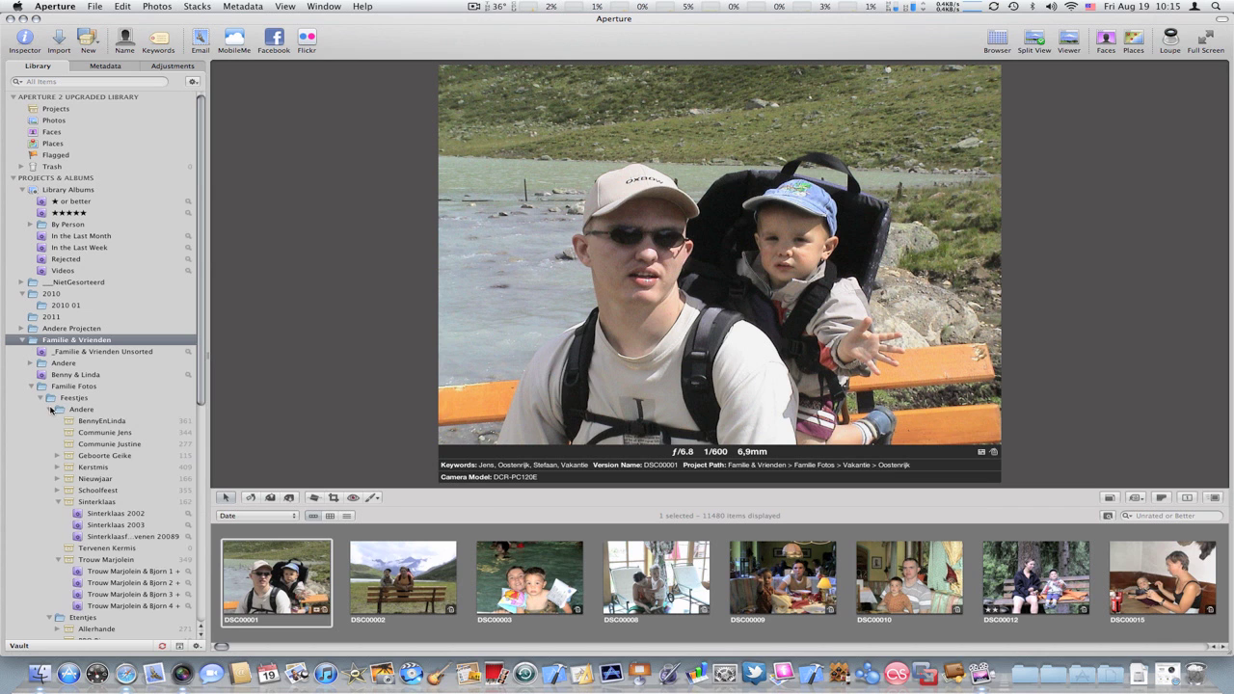
pyautogui.click(50, 410)
pyautogui.click(49, 422)
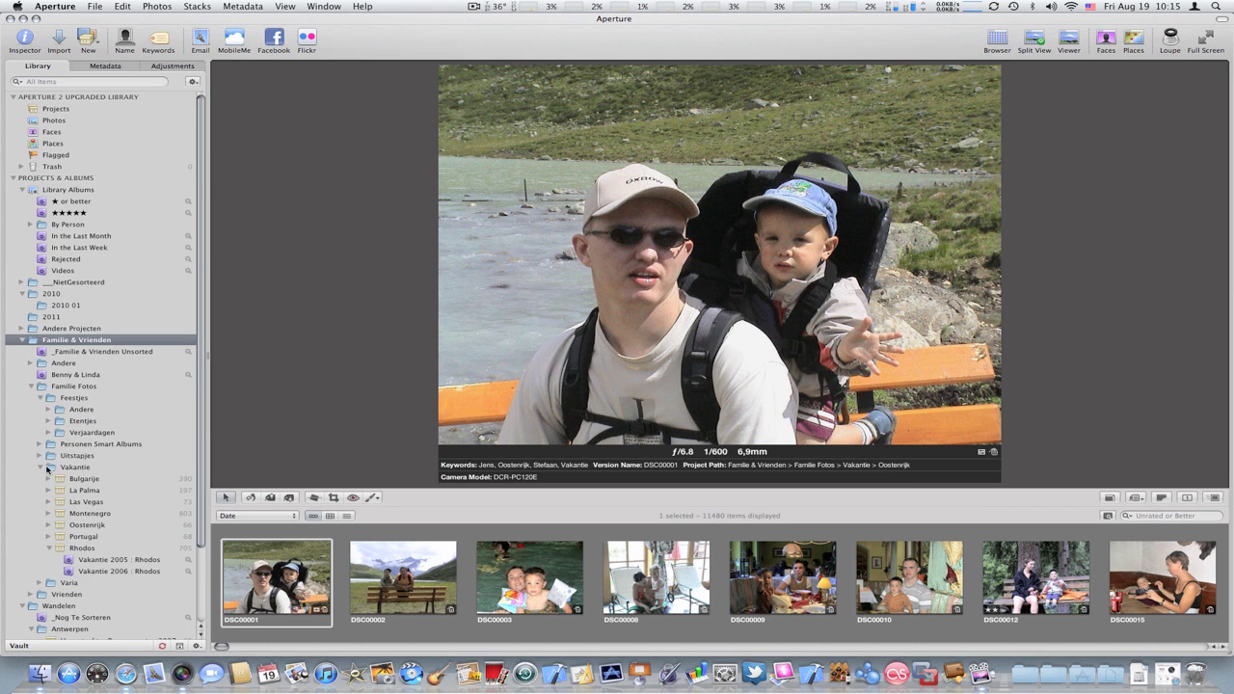
pyautogui.click(61, 469)
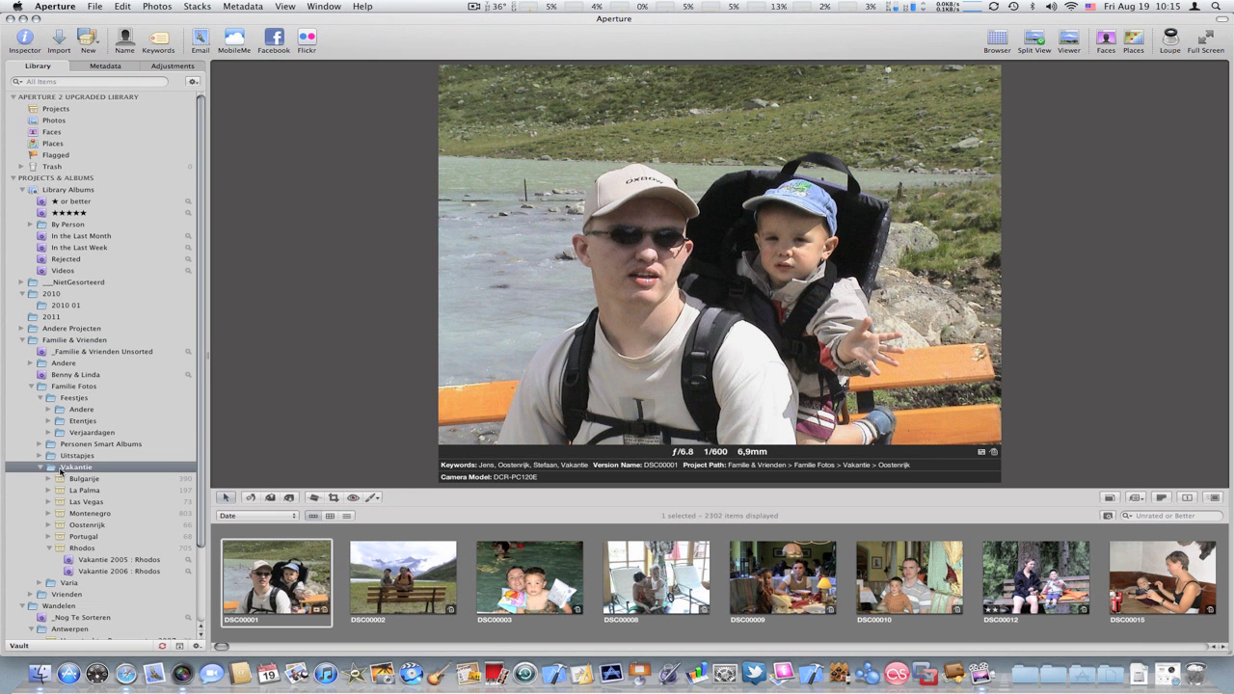
pyautogui.click(82, 548)
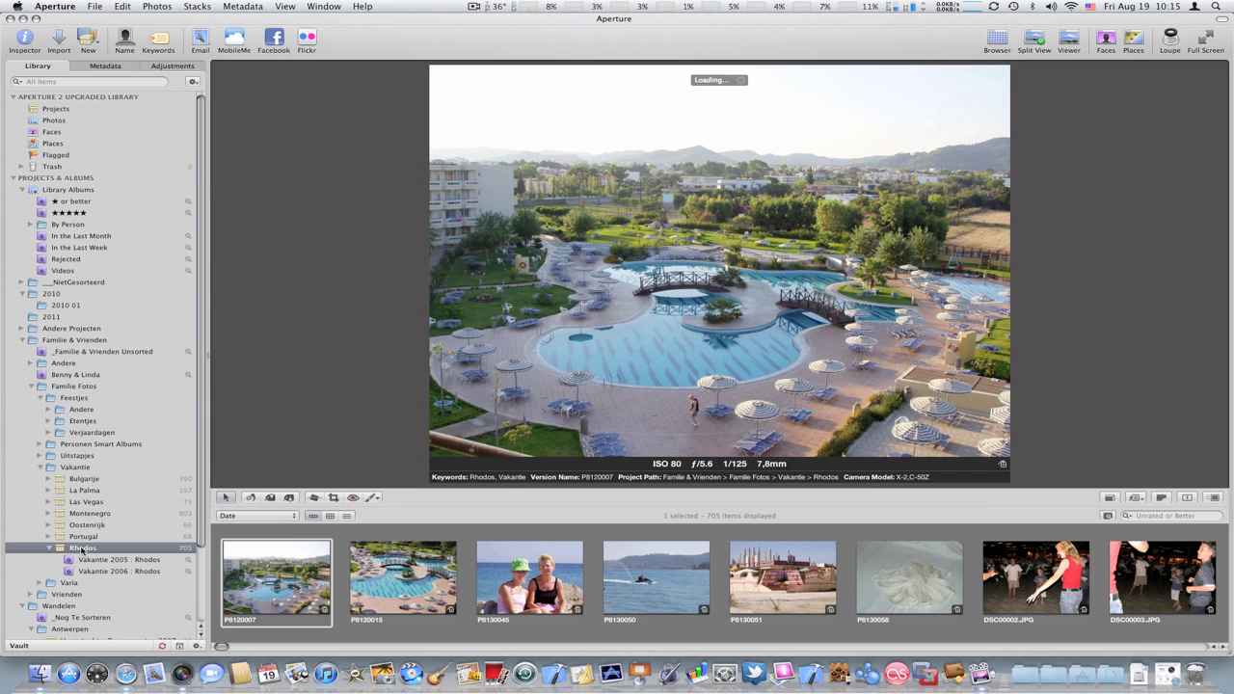
pyautogui.click(121, 561)
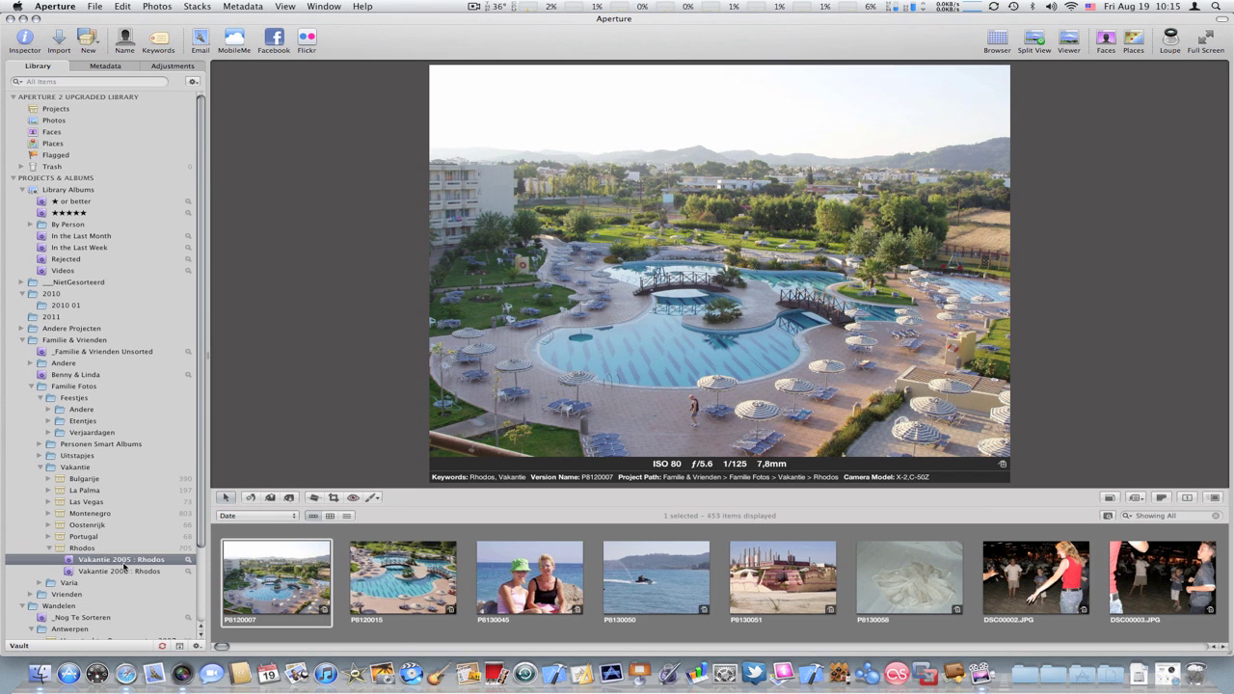
pyautogui.click(96, 570)
pyautogui.click(92, 559)
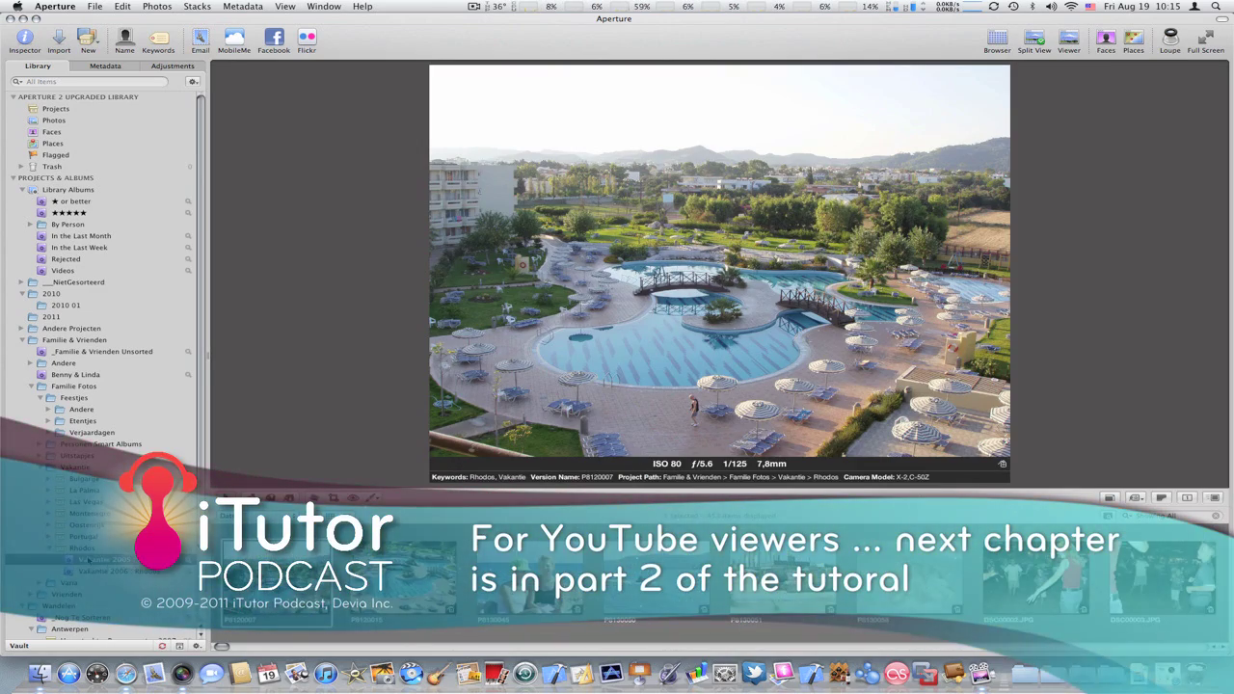
pyautogui.click(47, 548)
# Step through the Las Vegas, La Palma and Oostenrijk projects, ending on Bulgarije's 390 photos
pyautogui.click(87, 501)
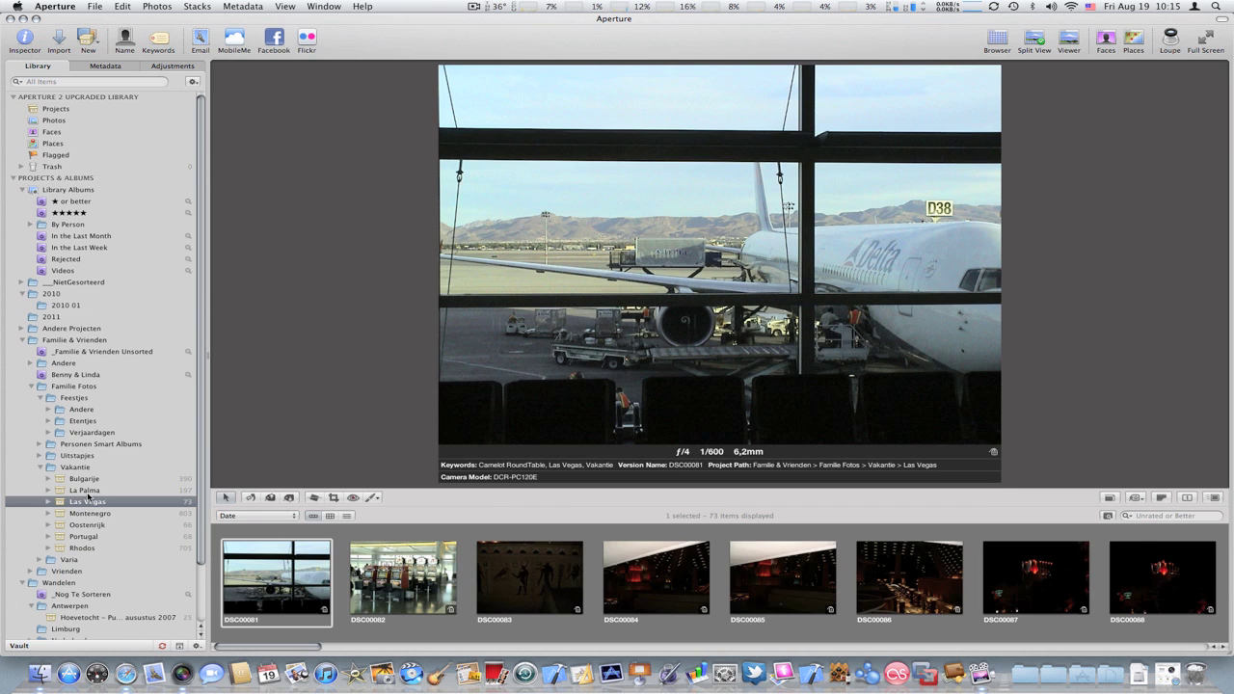
pyautogui.press('Up')
pyautogui.click(88, 524)
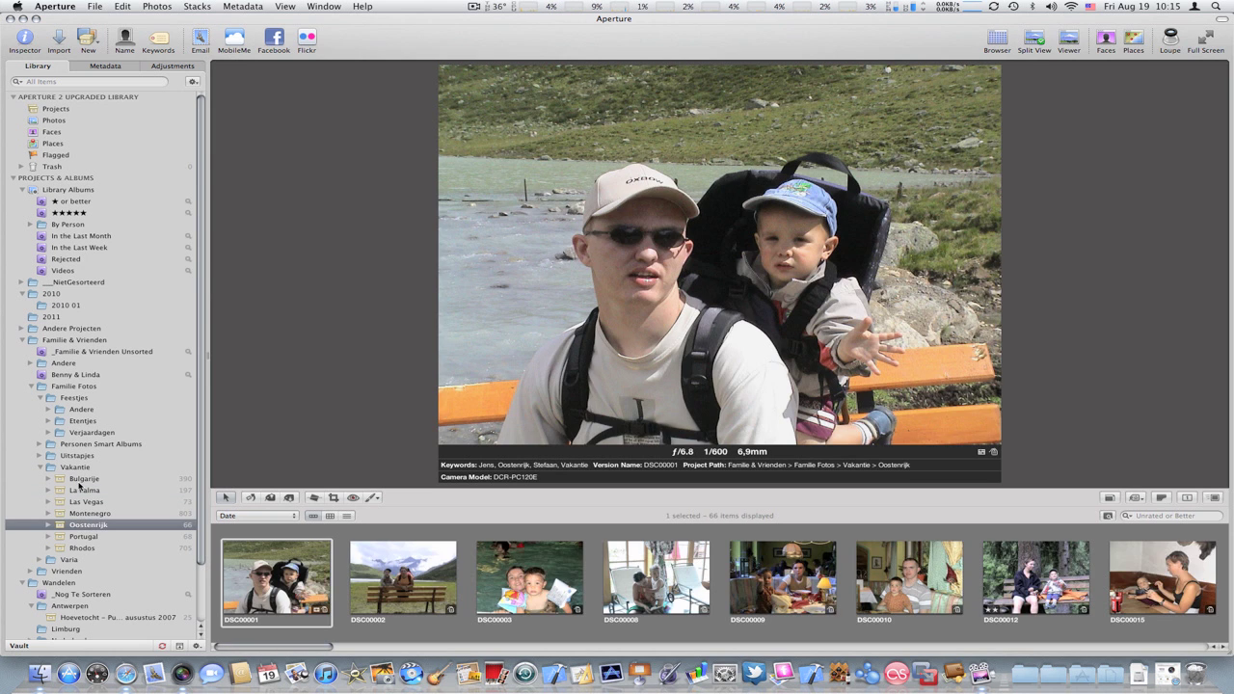
pyautogui.click(80, 481)
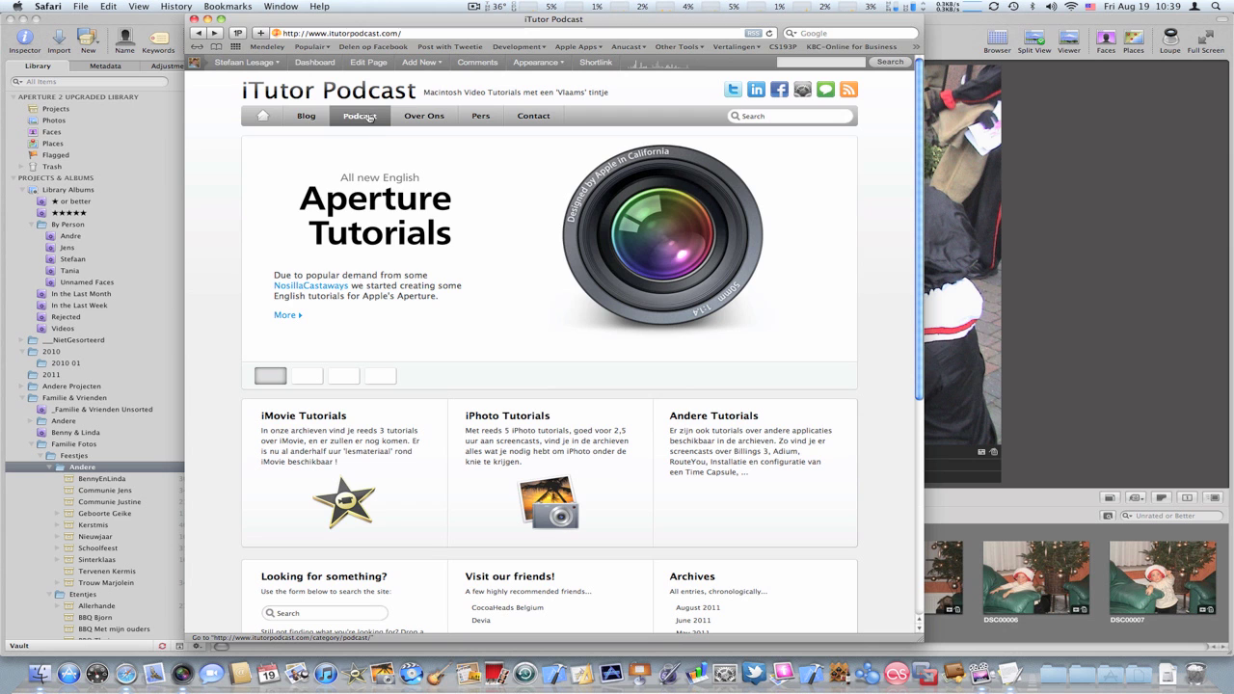
# Open the ITP0028 Aperture library tutorial post, scroll to the comment box, then close Safari
pyautogui.click(285, 316)
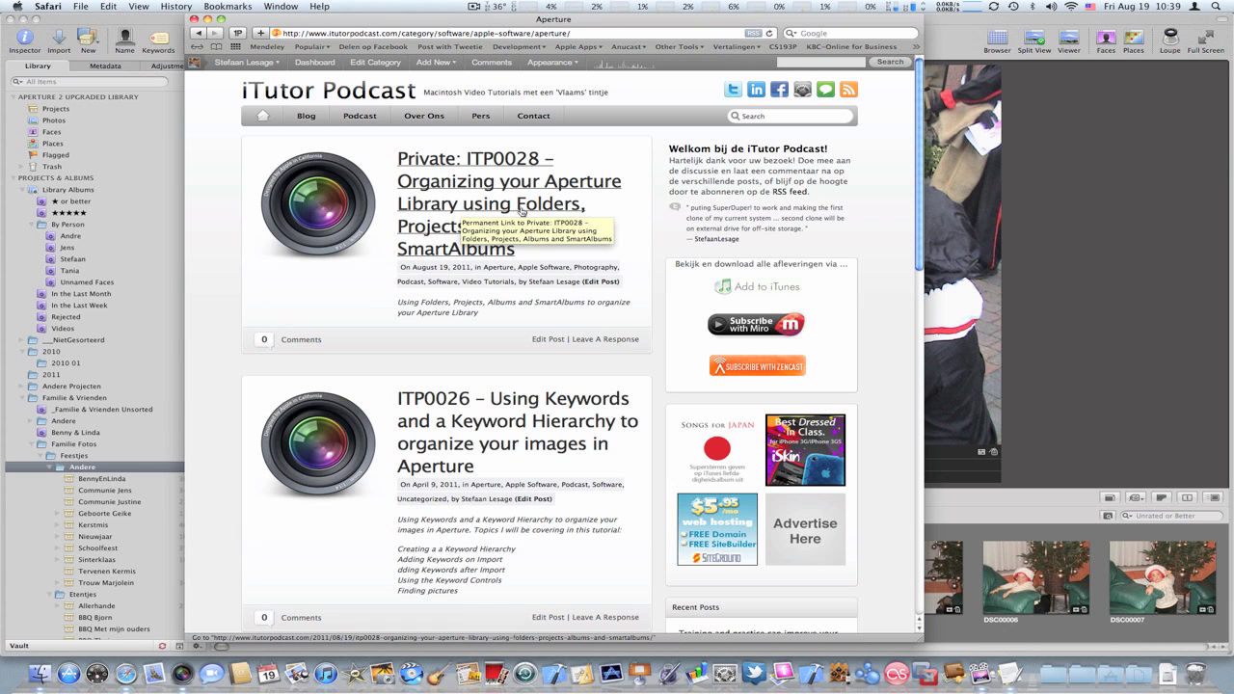
pyautogui.click(555, 200)
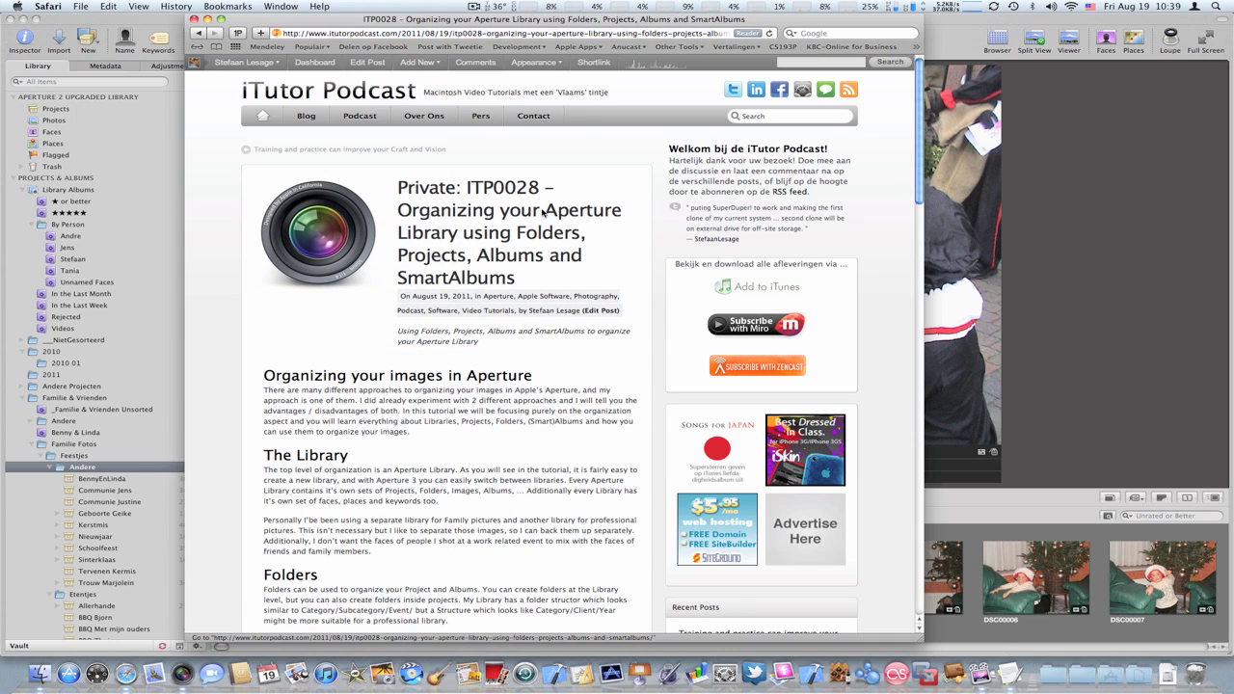
pyautogui.scroll(-20, 542, 212)
pyautogui.scroll(-10, 541, 212)
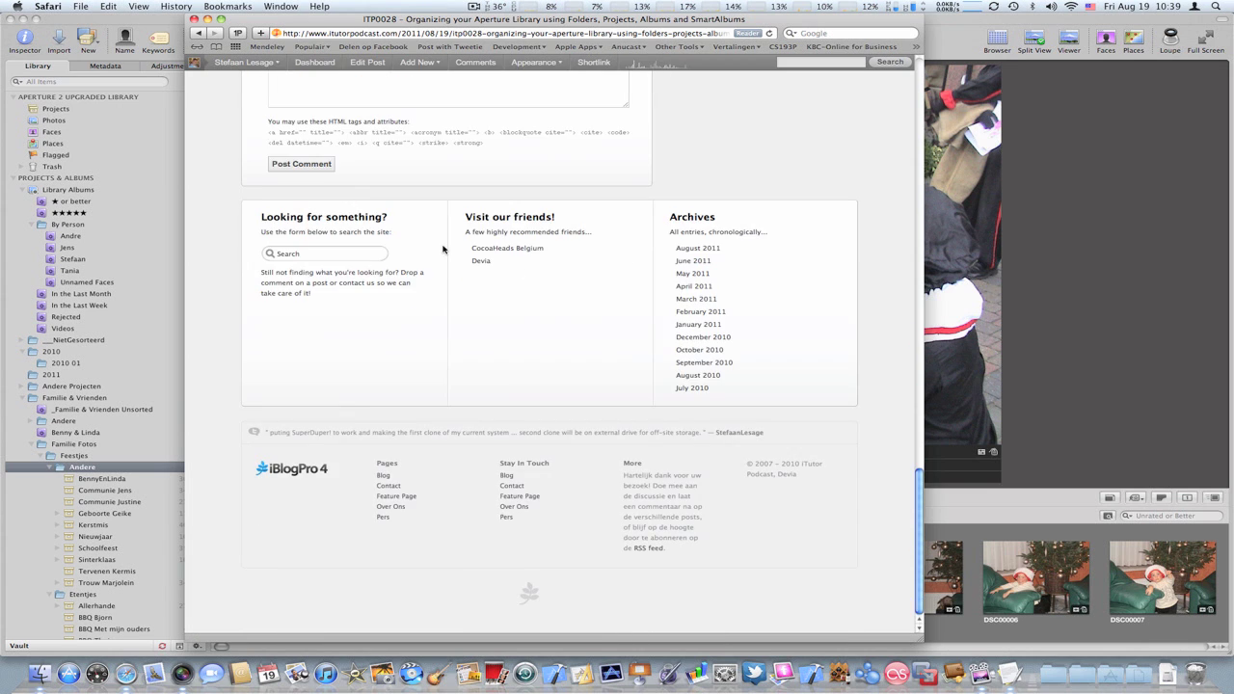
pyautogui.scroll(4, 444, 247)
pyautogui.click(452, 252)
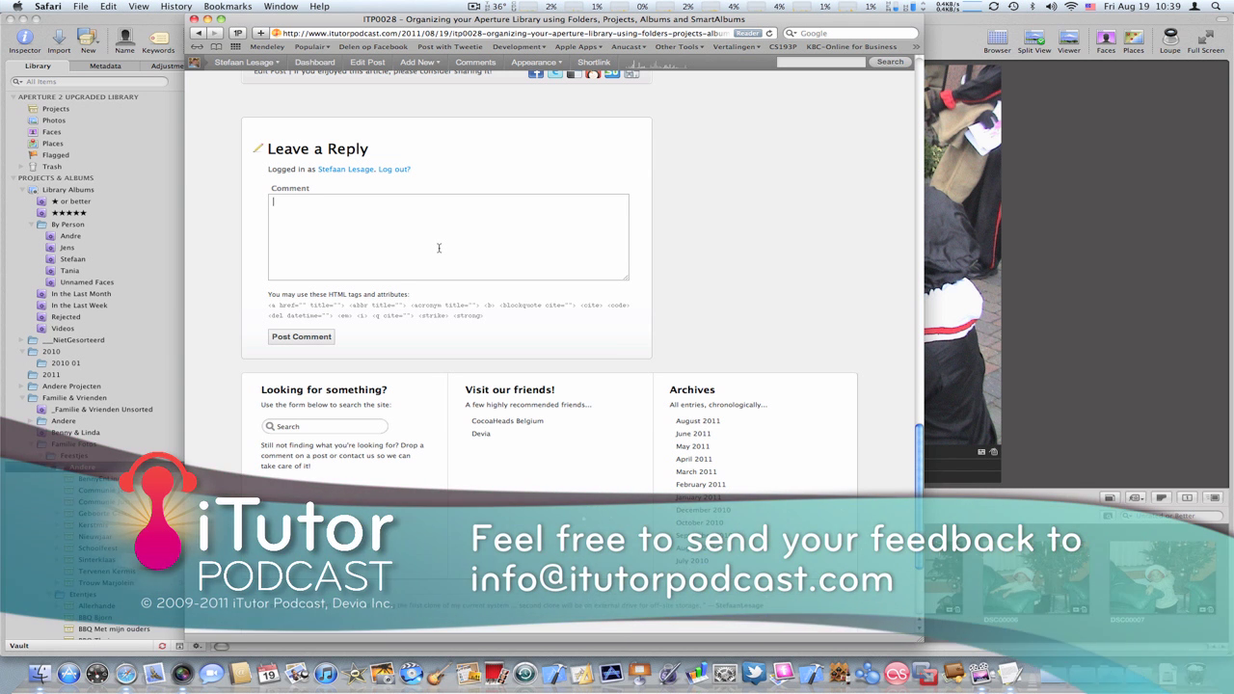
pyautogui.press('super+w')
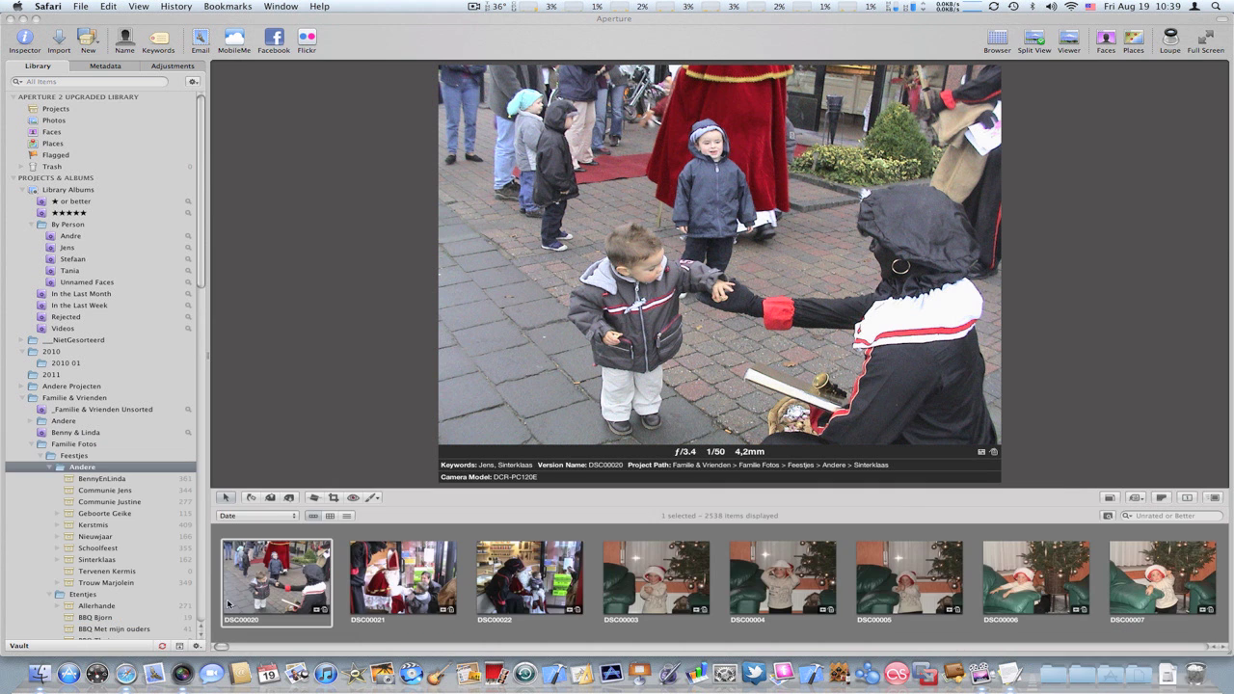
# Launch iTunes, hide the other applications and shift the iTunes window slightly left
pyautogui.click(329, 665)
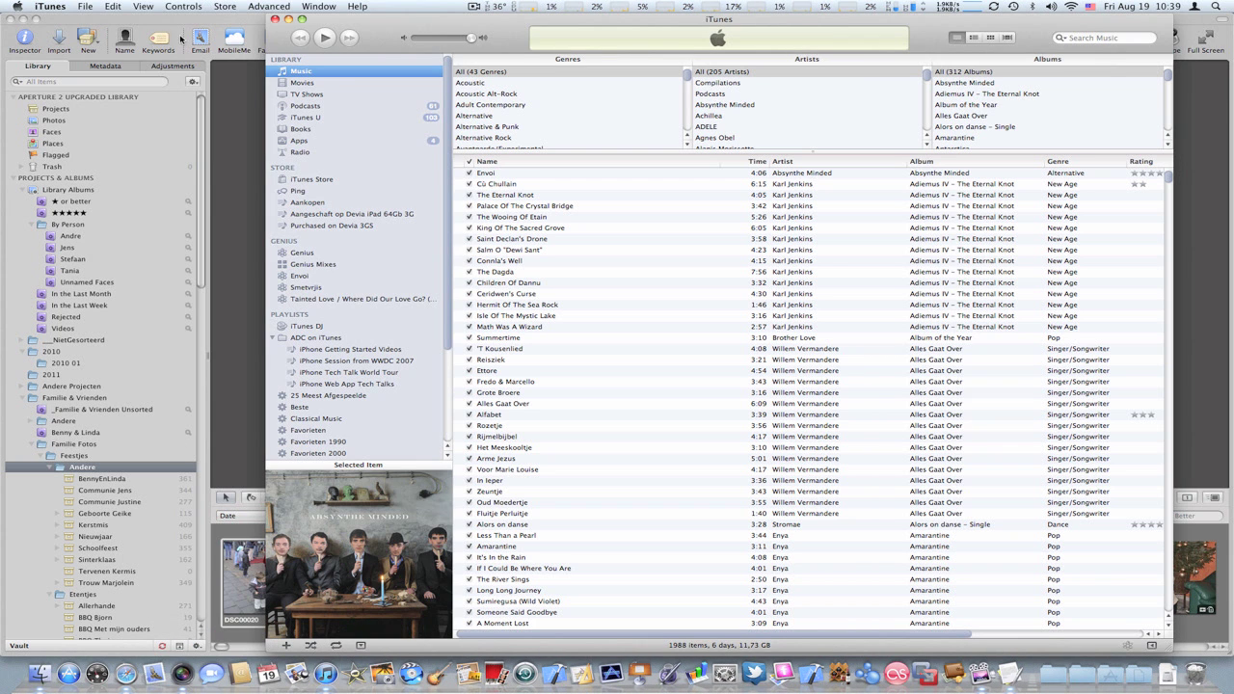
pyautogui.press('super+alt+h')
pyautogui.moveTo(829, 28); pyautogui.dragTo(768, 28)
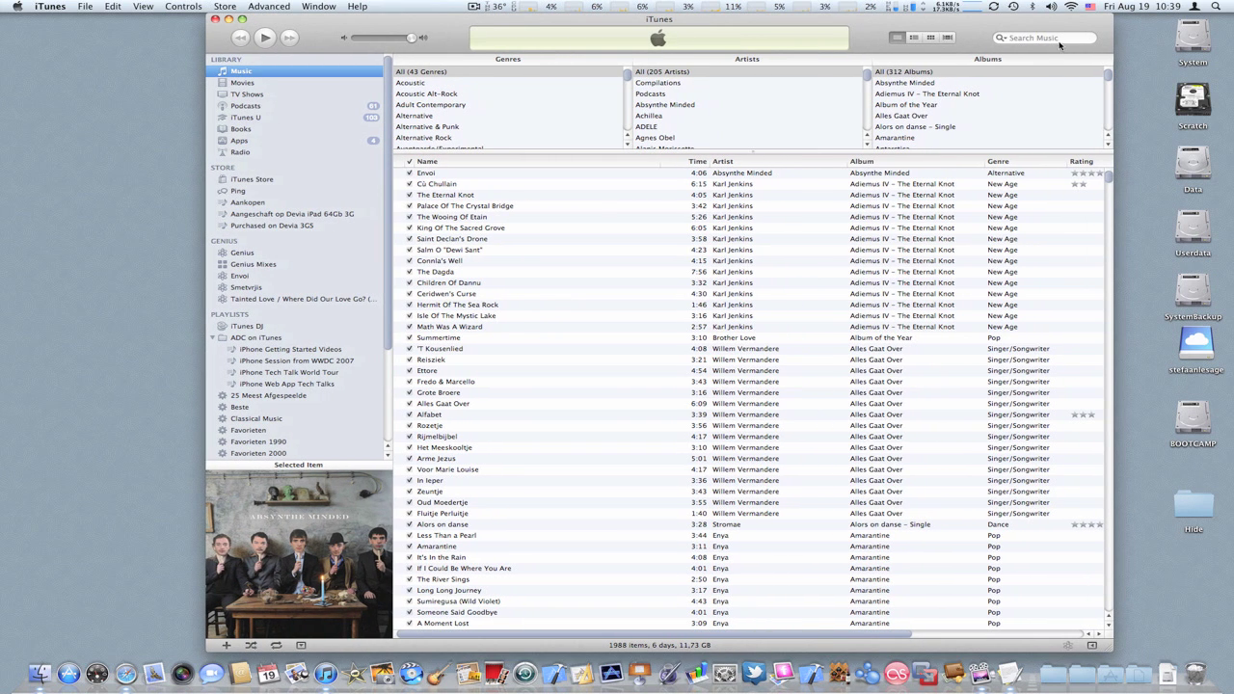
# Search the iTunes Store for the 'itutor' podcast and scroll to its customer reviews
pyautogui.click(241, 179)
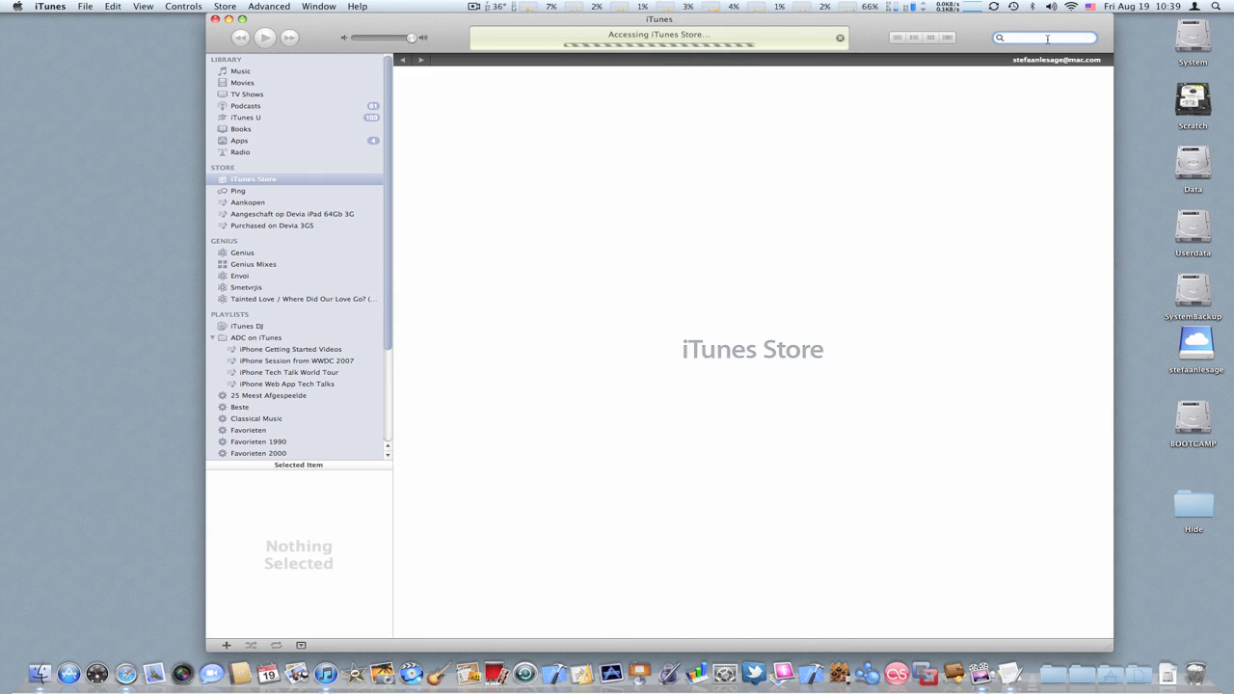
pyautogui.write('itutor')
pyautogui.press('Down')
pyautogui.press('Return')
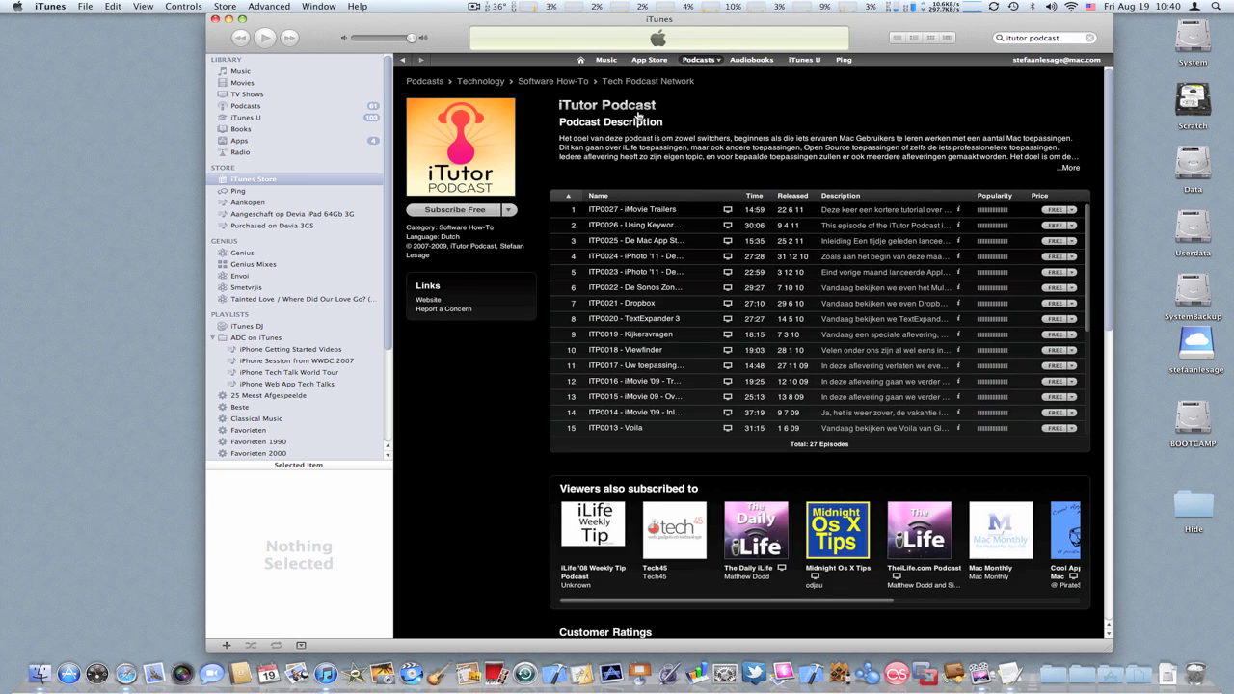
pyautogui.scroll(-15, 1110, 224)
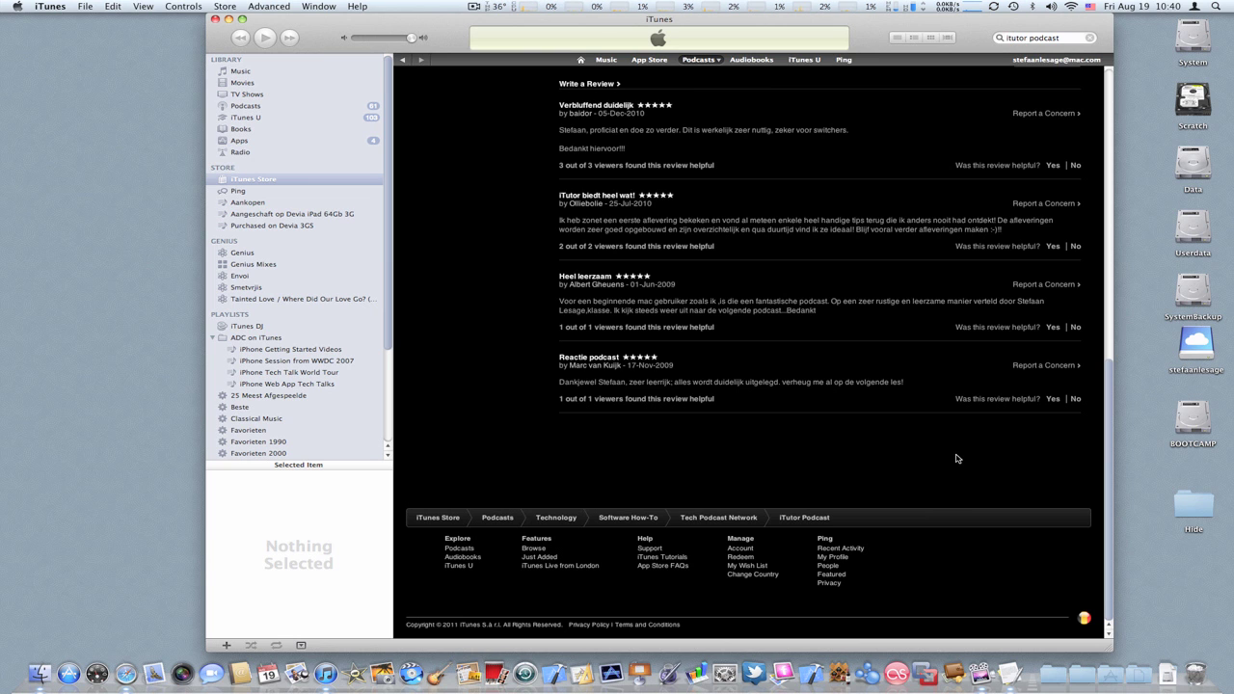
pyautogui.press('super+Tab')
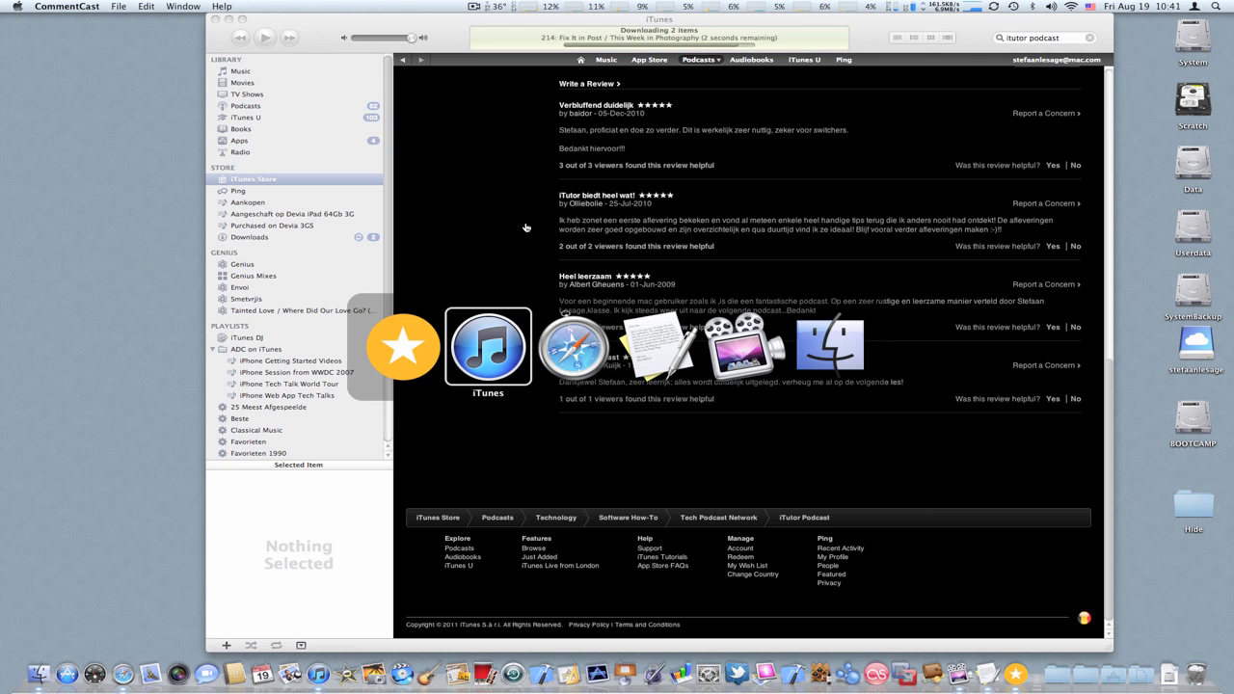
pyautogui.press('super+shift+Tab')
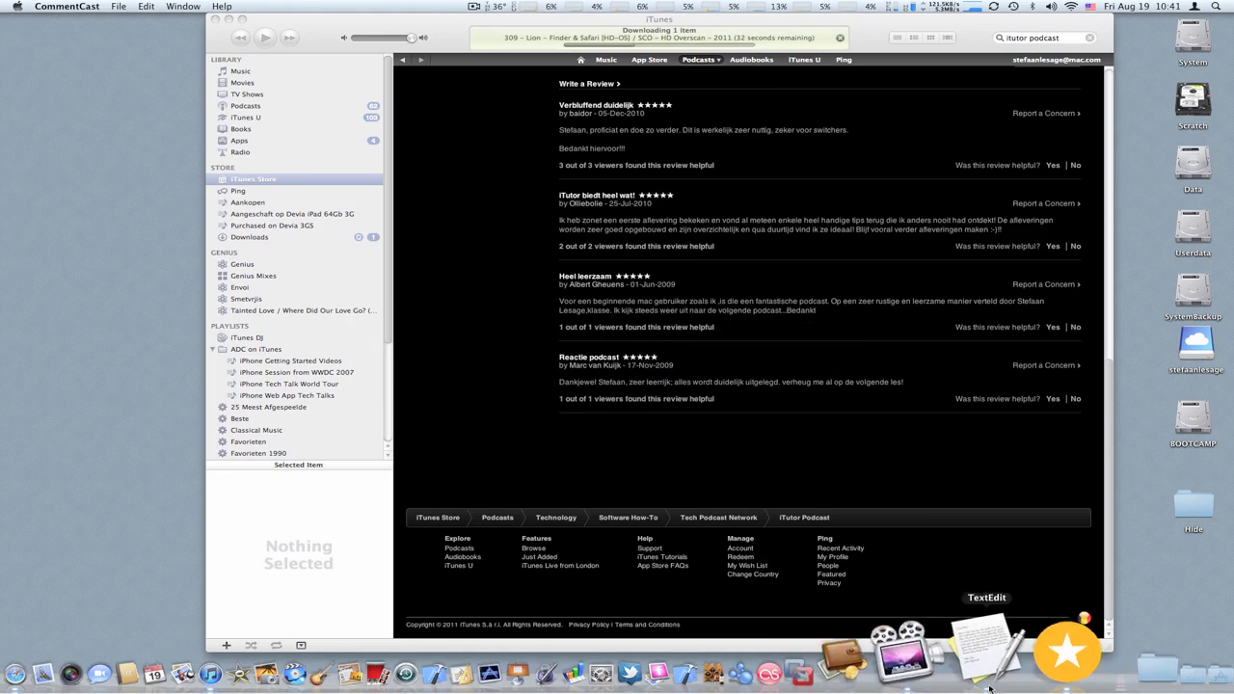
pyautogui.click(1058, 656)
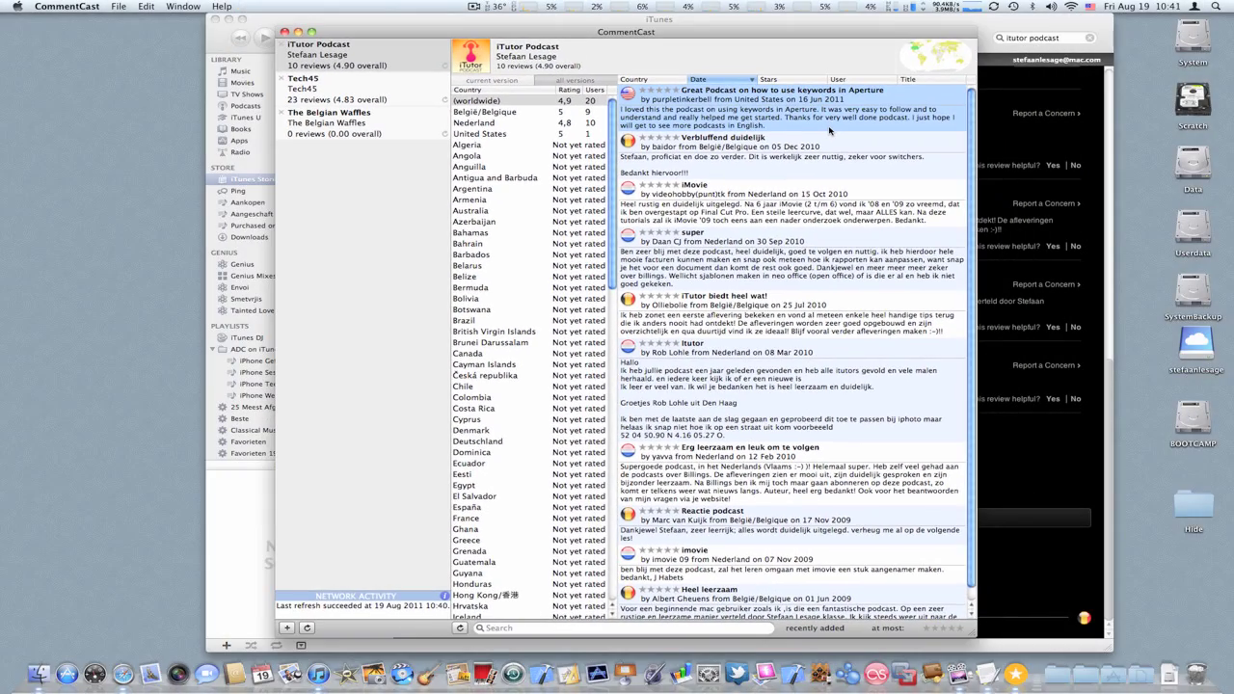
pyautogui.press('super+q')
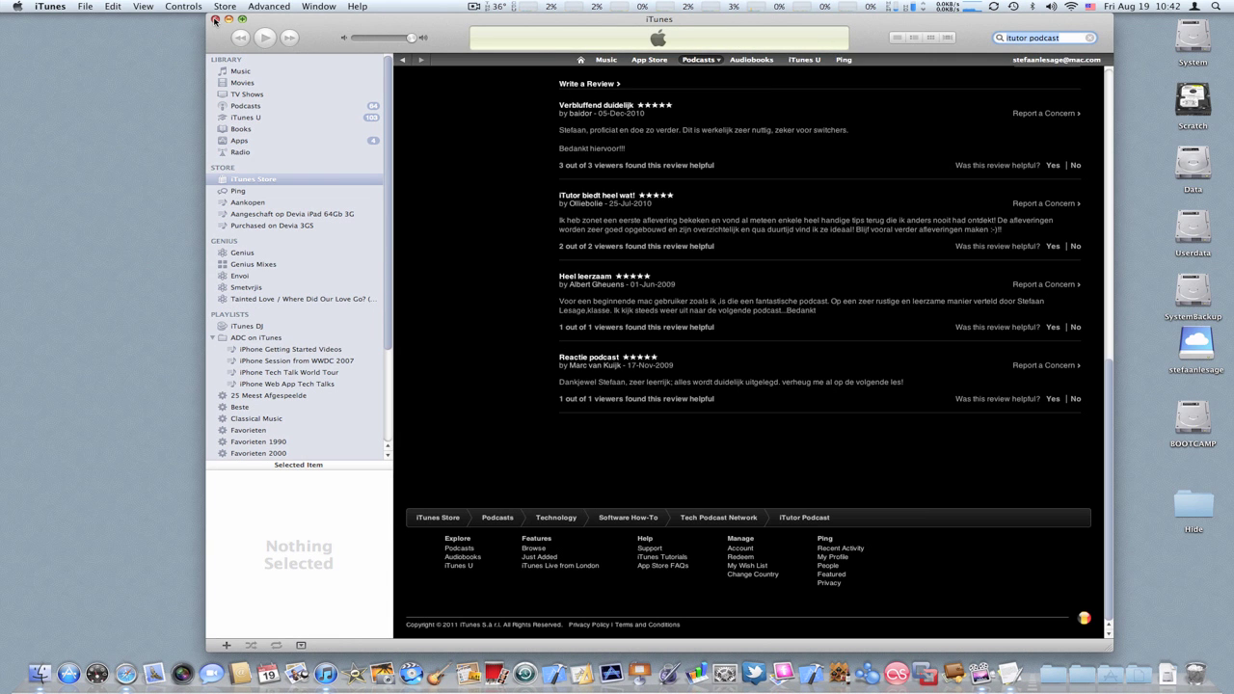
# Close the iTunes store window with its red close button
pyautogui.click(215, 19)
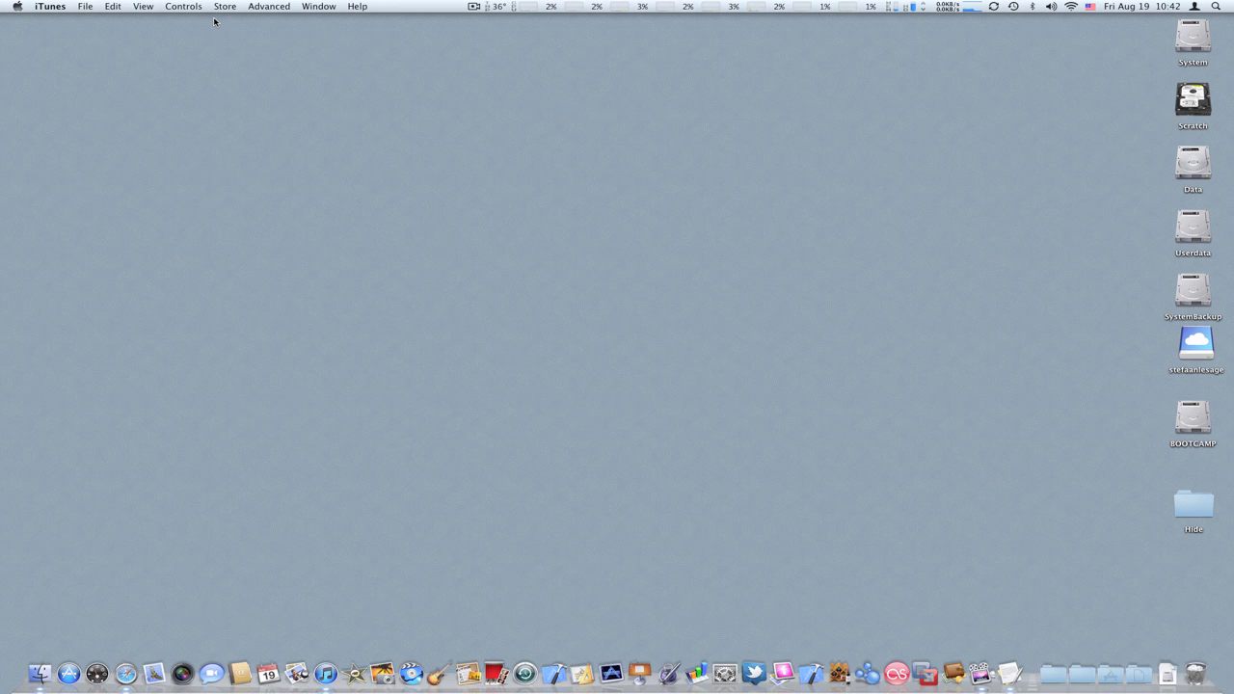